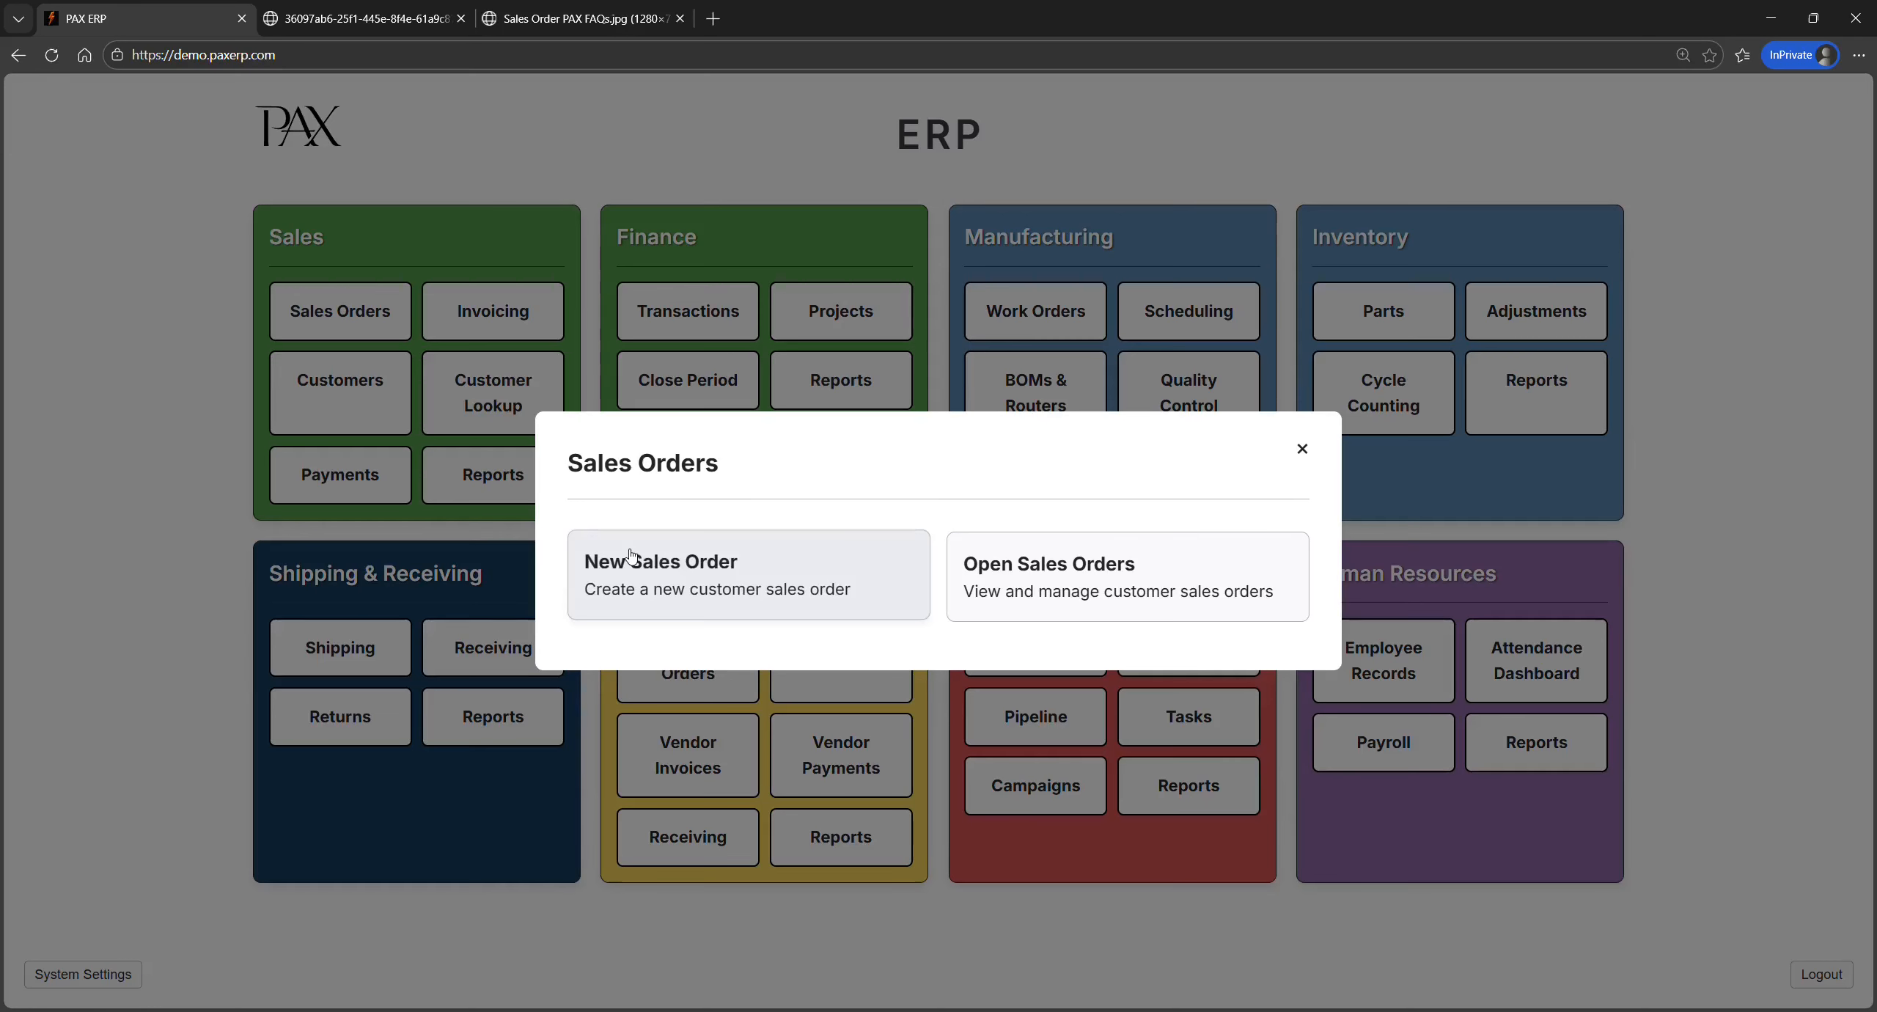
Start a new sales order for the customer Pinnacle Distribution
{"action": "left_click", "coordinate": [748, 613]}
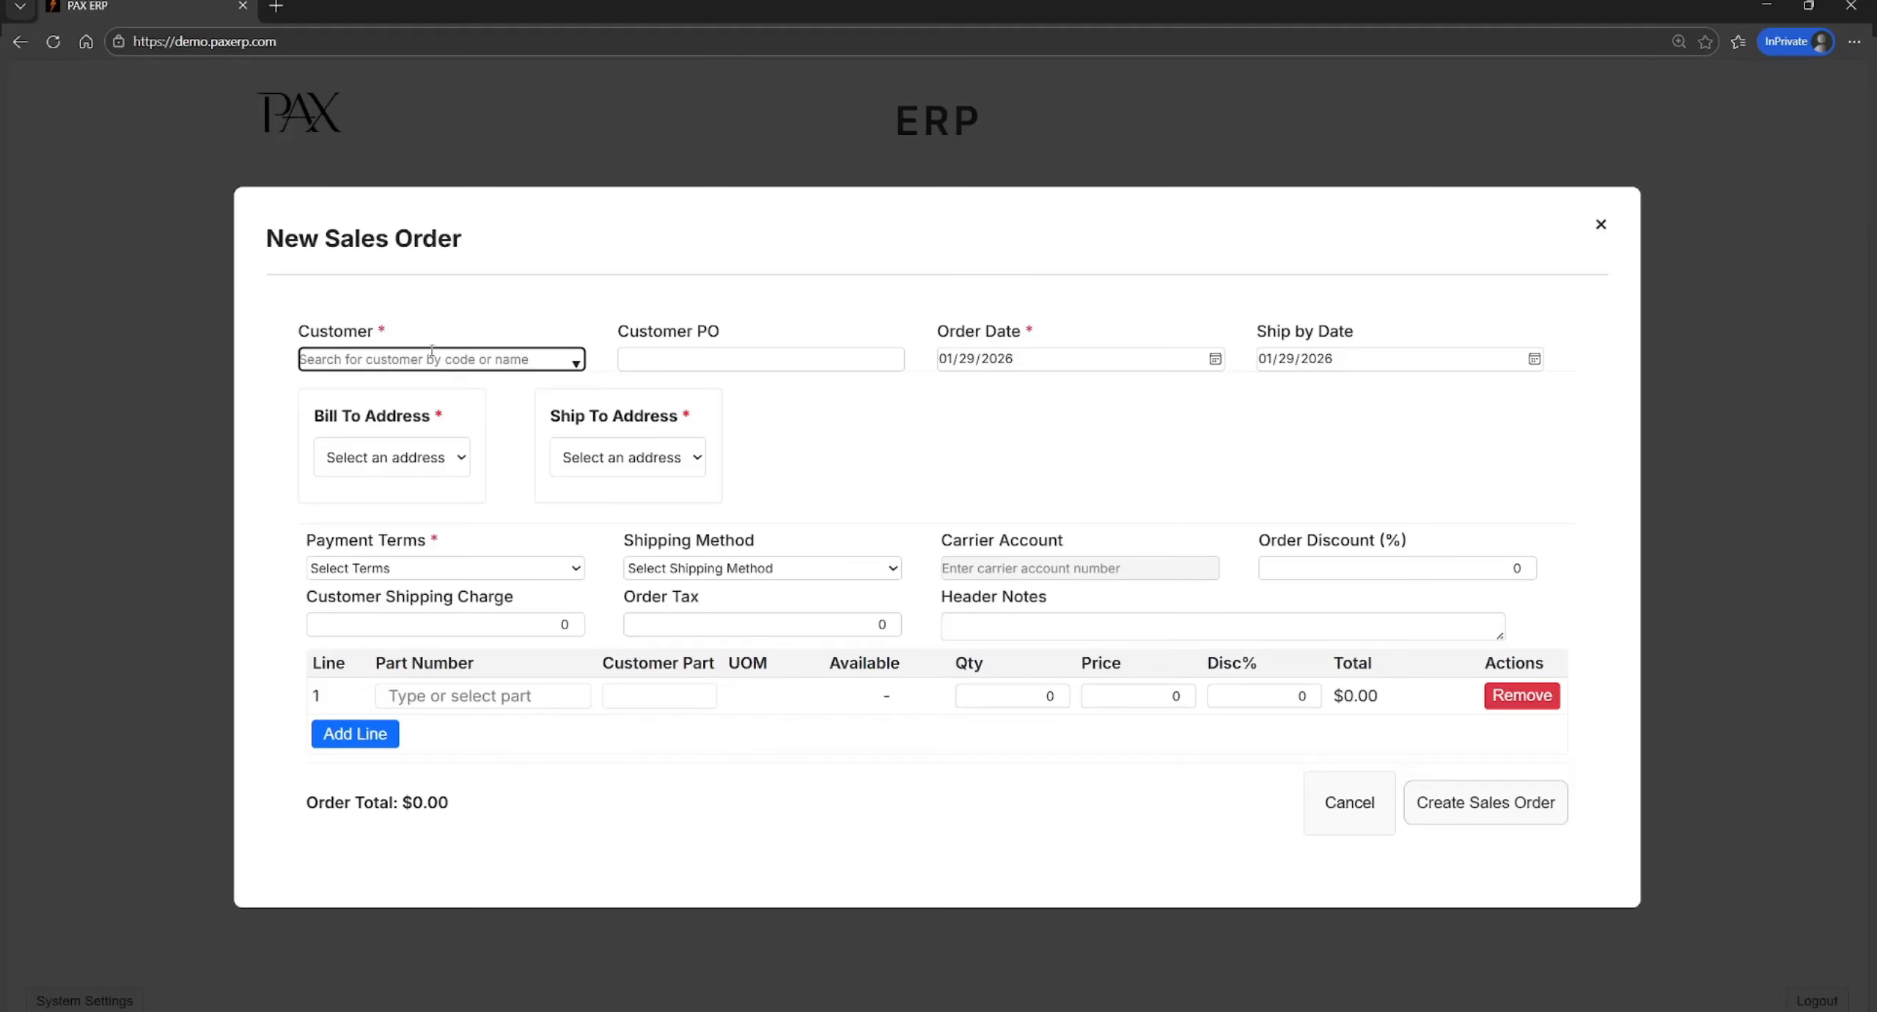
{"action": "left_click", "coordinate": [435, 355]}
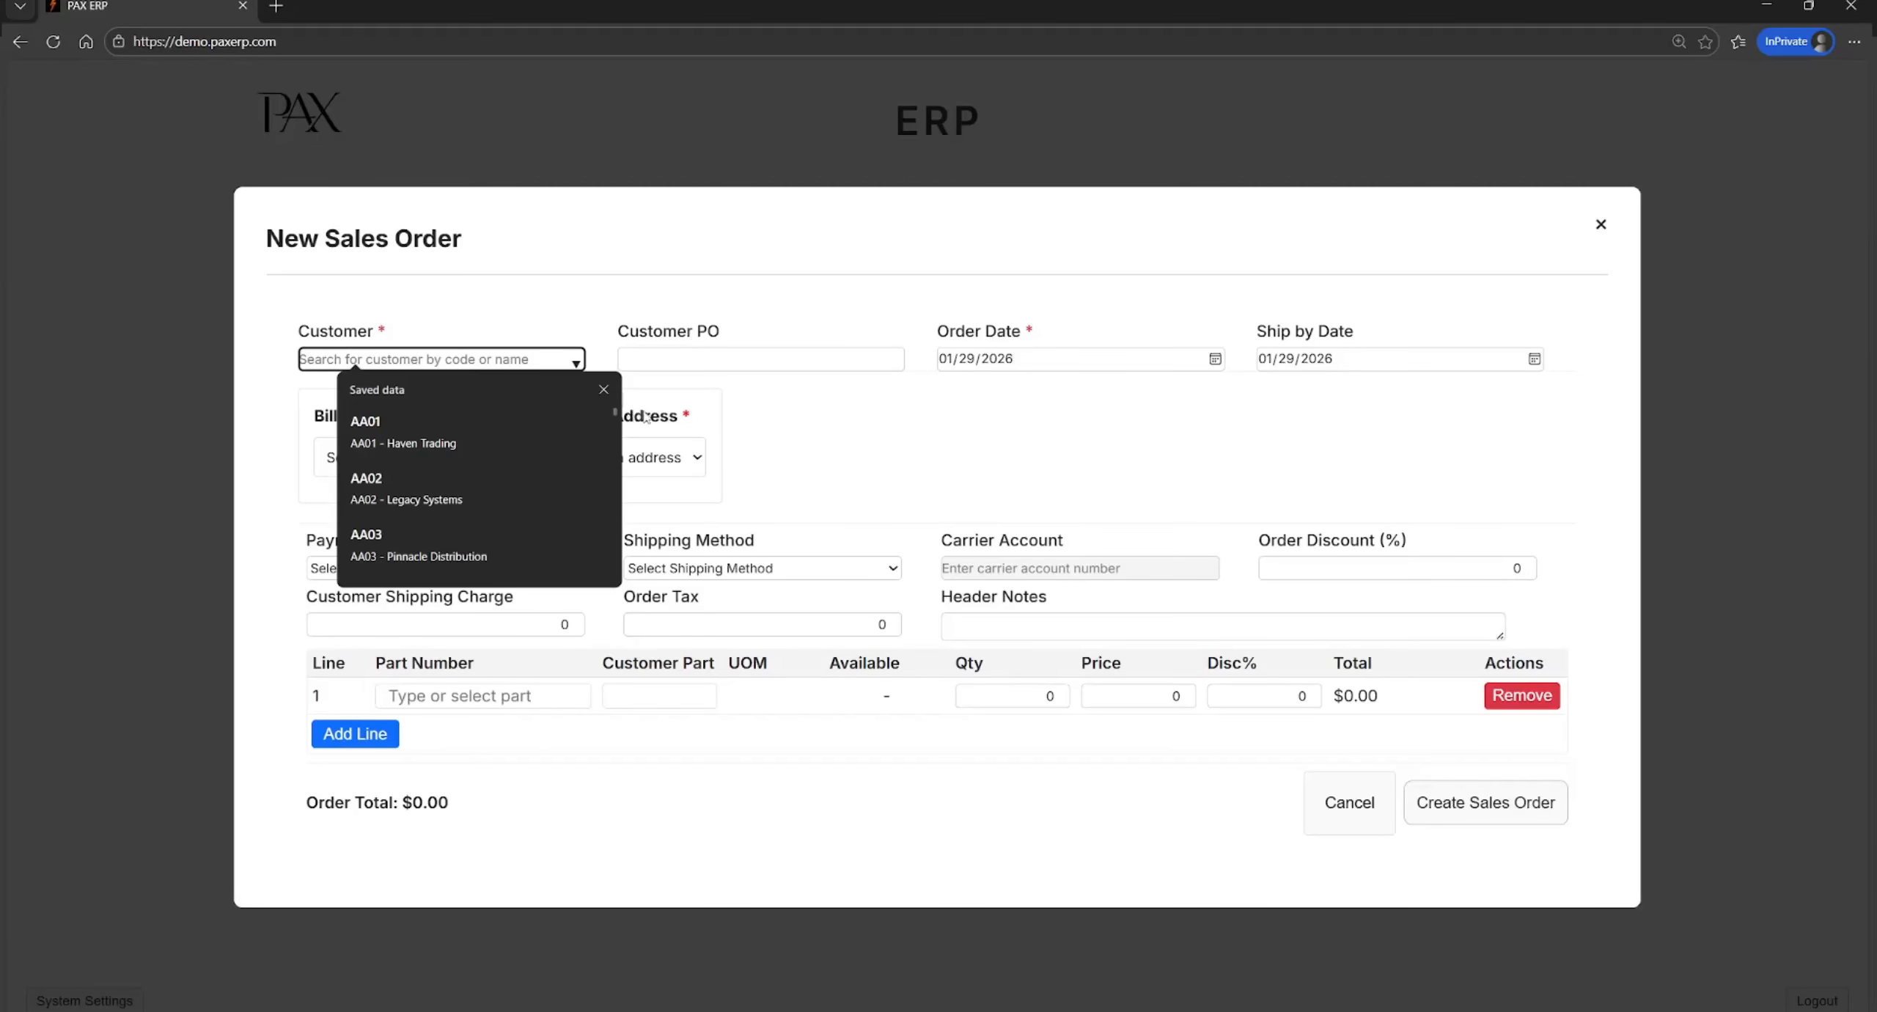
{"action": "type", "text": "AA"}
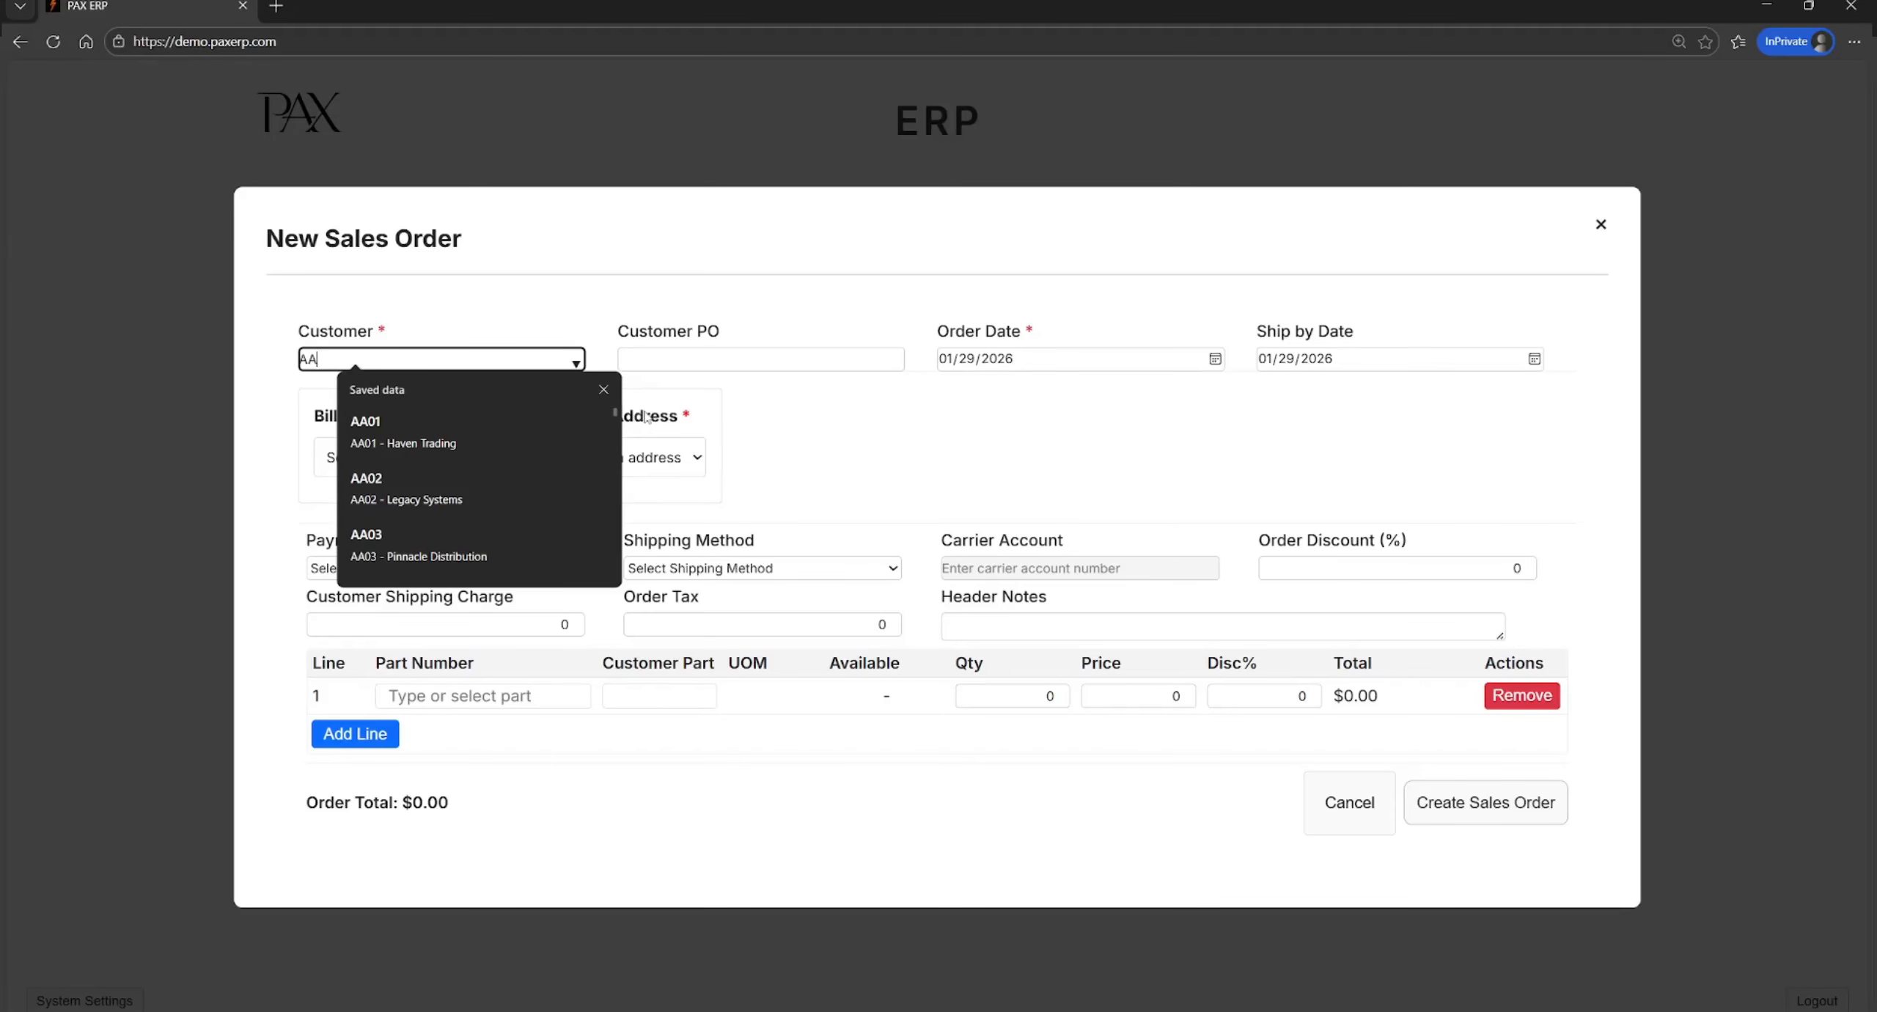
{"action": "left_click", "coordinate": [446, 560]}
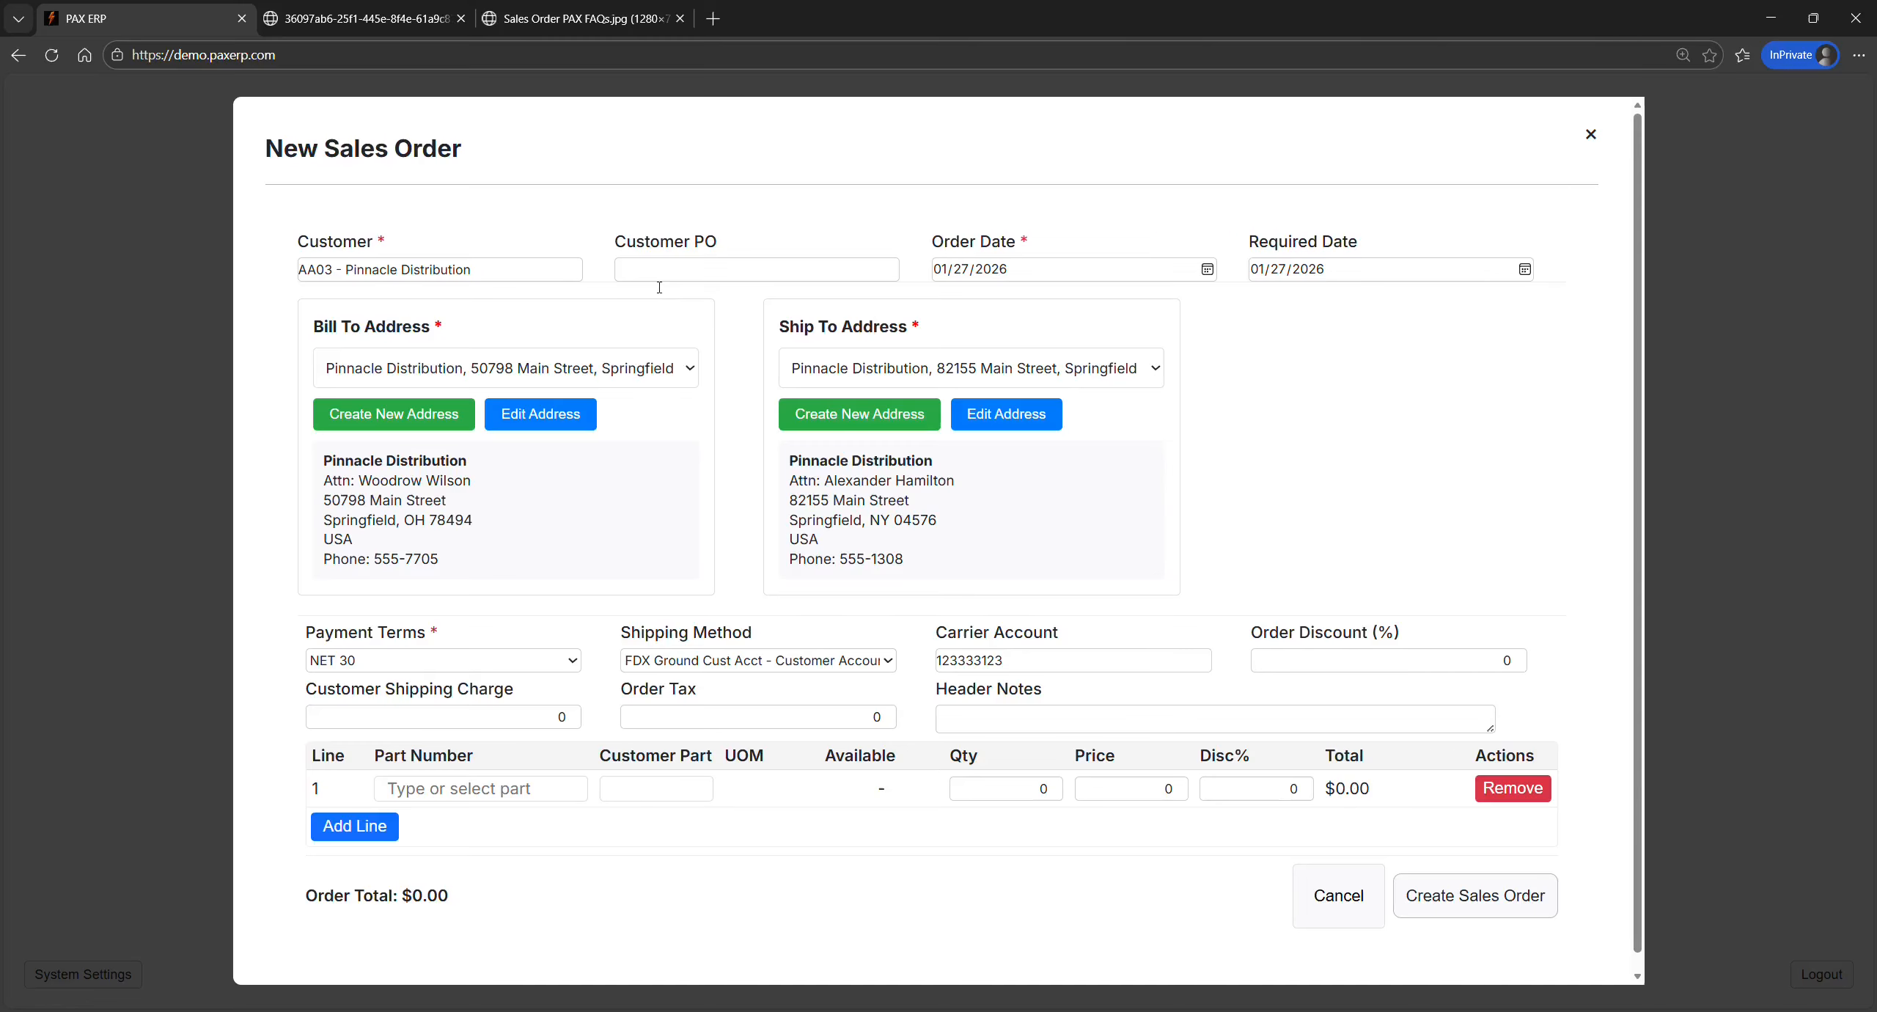
Enter the customer's purchase order number and set the order date to 01/27/2026
{"action": "left_click", "coordinate": [653, 280]}
{"action": "type", "text": "PO 1234"}
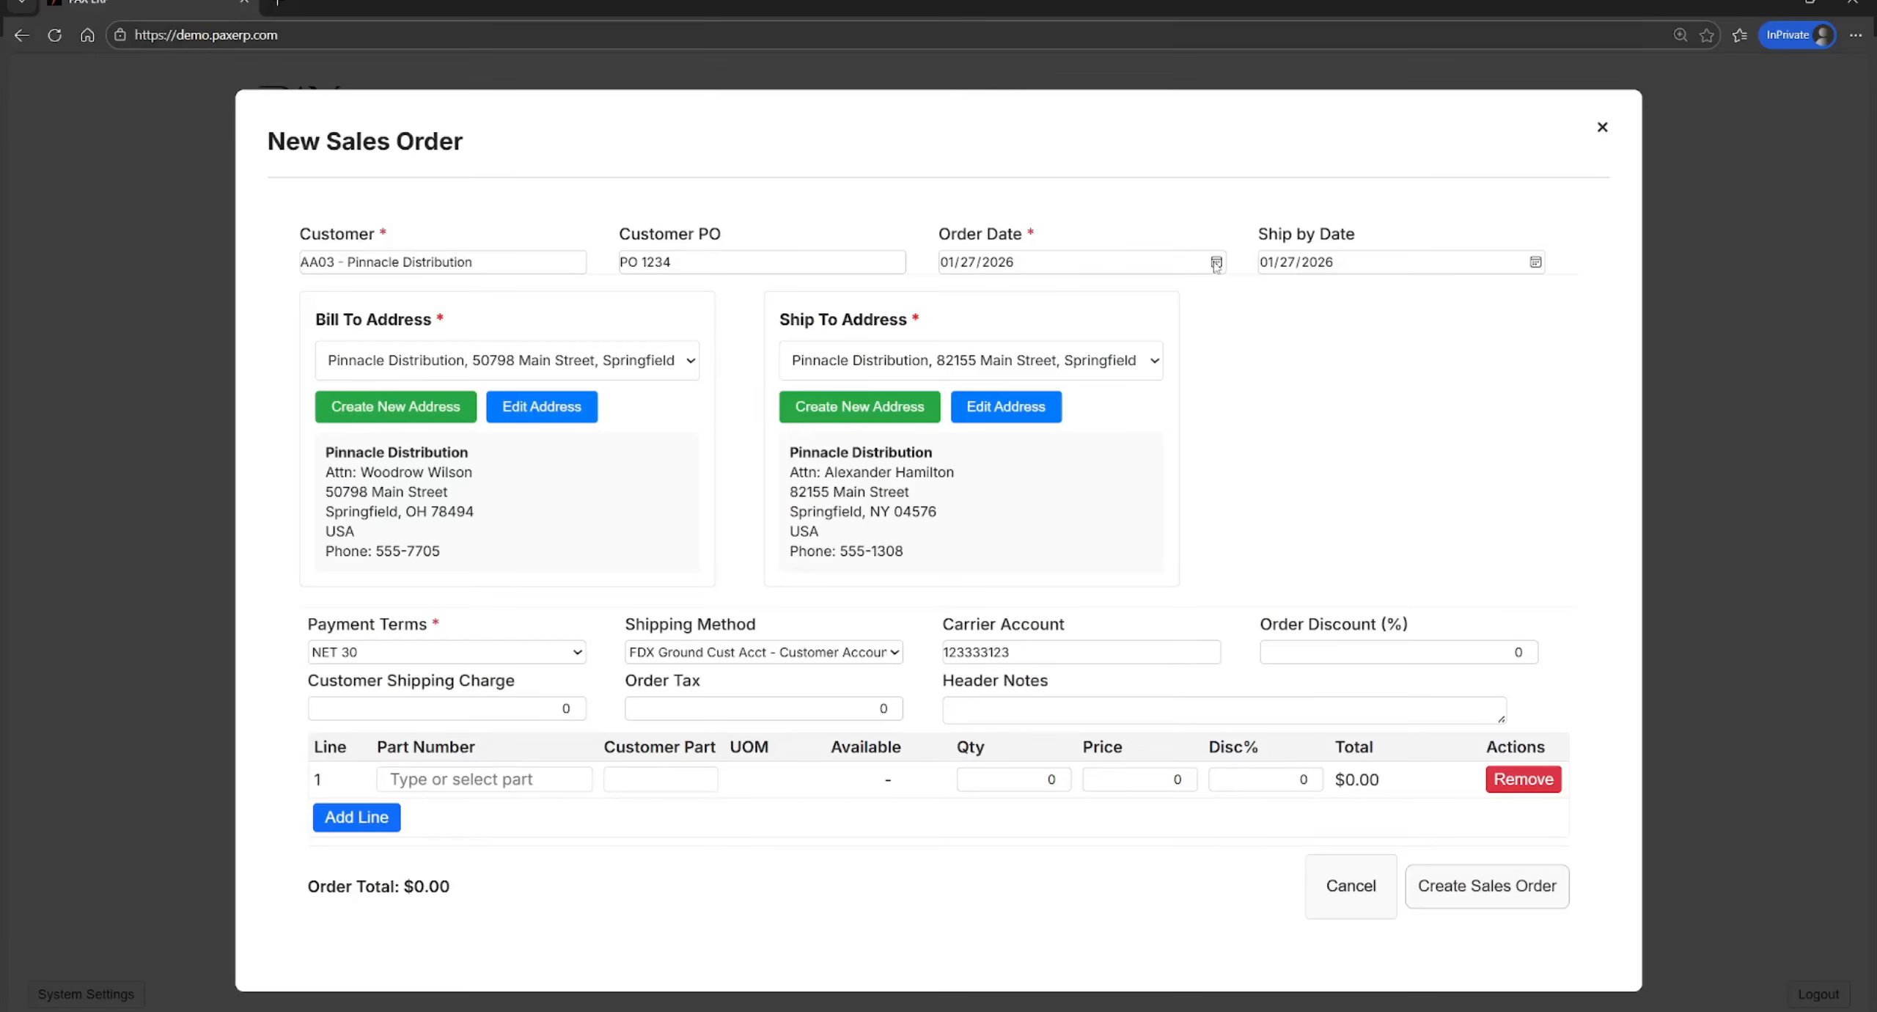
{"action": "left_click", "coordinate": [1208, 270]}
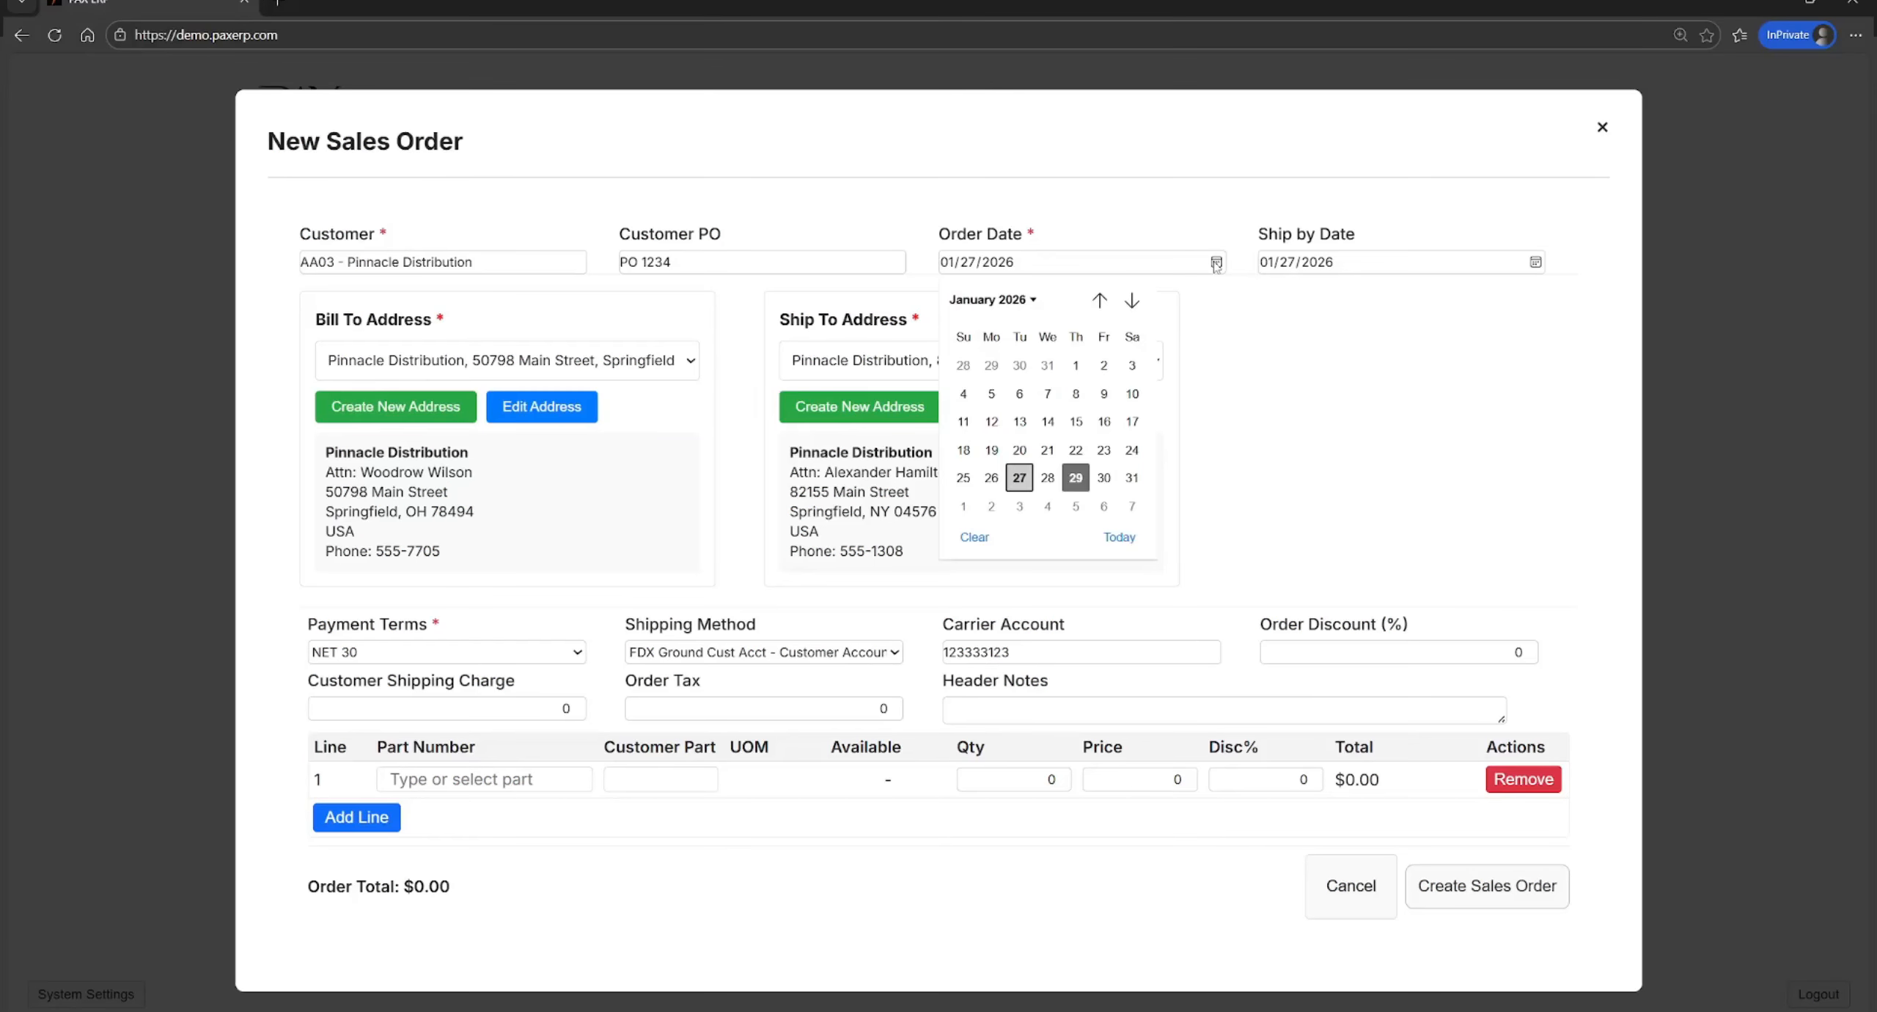
{"action": "left_click", "coordinate": [1019, 478]}
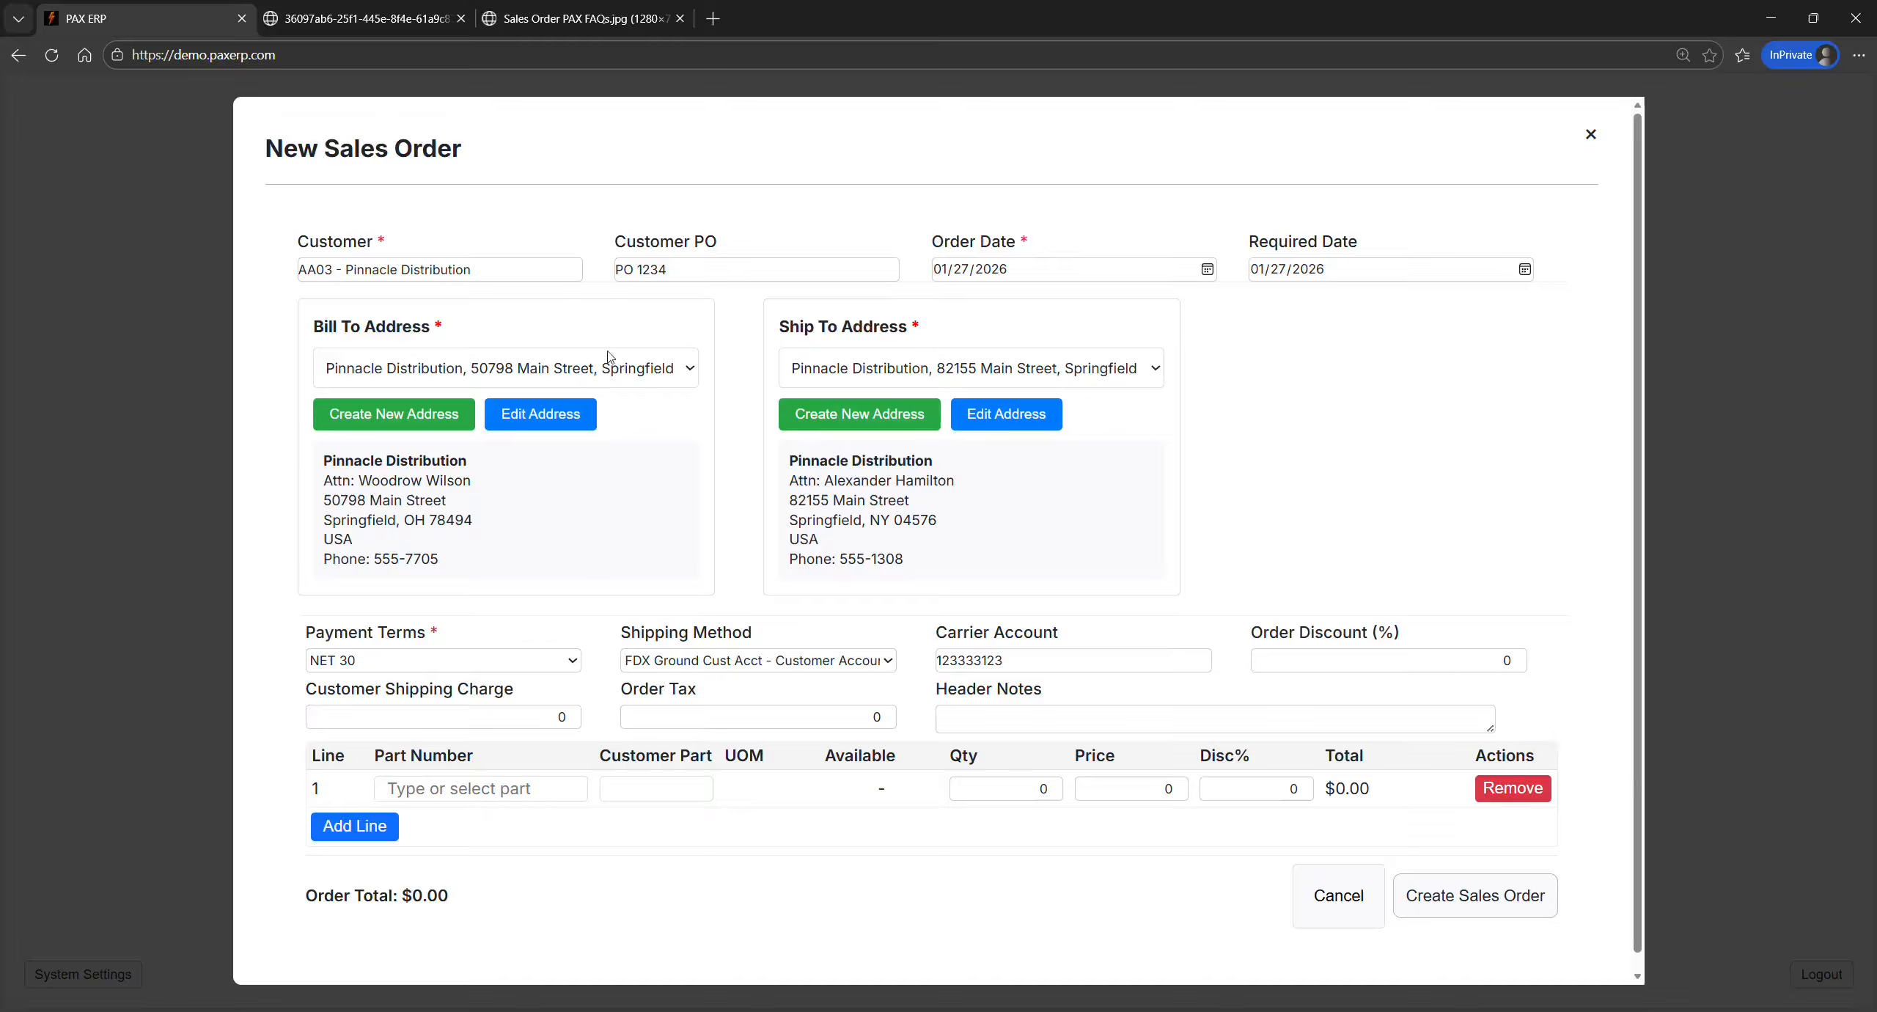
Review the full details of the order's bill-to address and close them without editing
{"action": "left_click", "coordinate": [511, 427]}
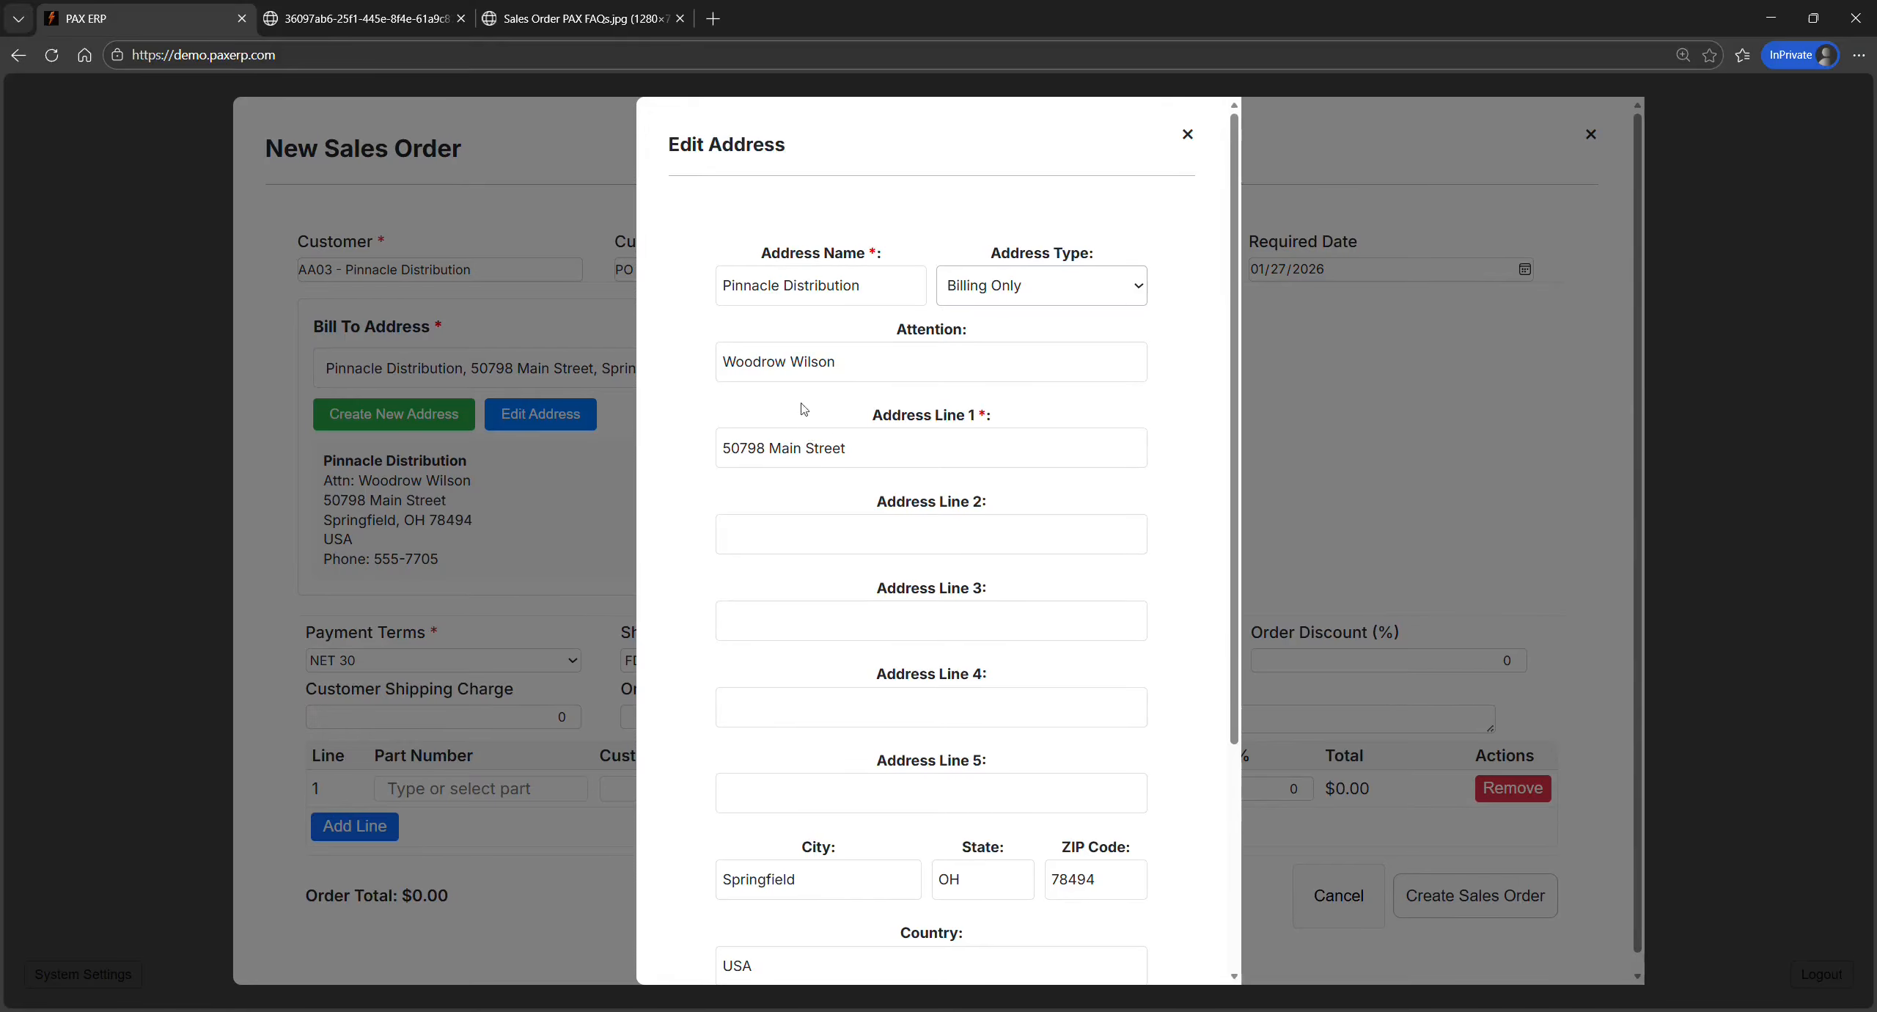
{"action": "scroll", "coordinate": [856, 440], "scroll_direction": "down", "scroll_amount": 4}
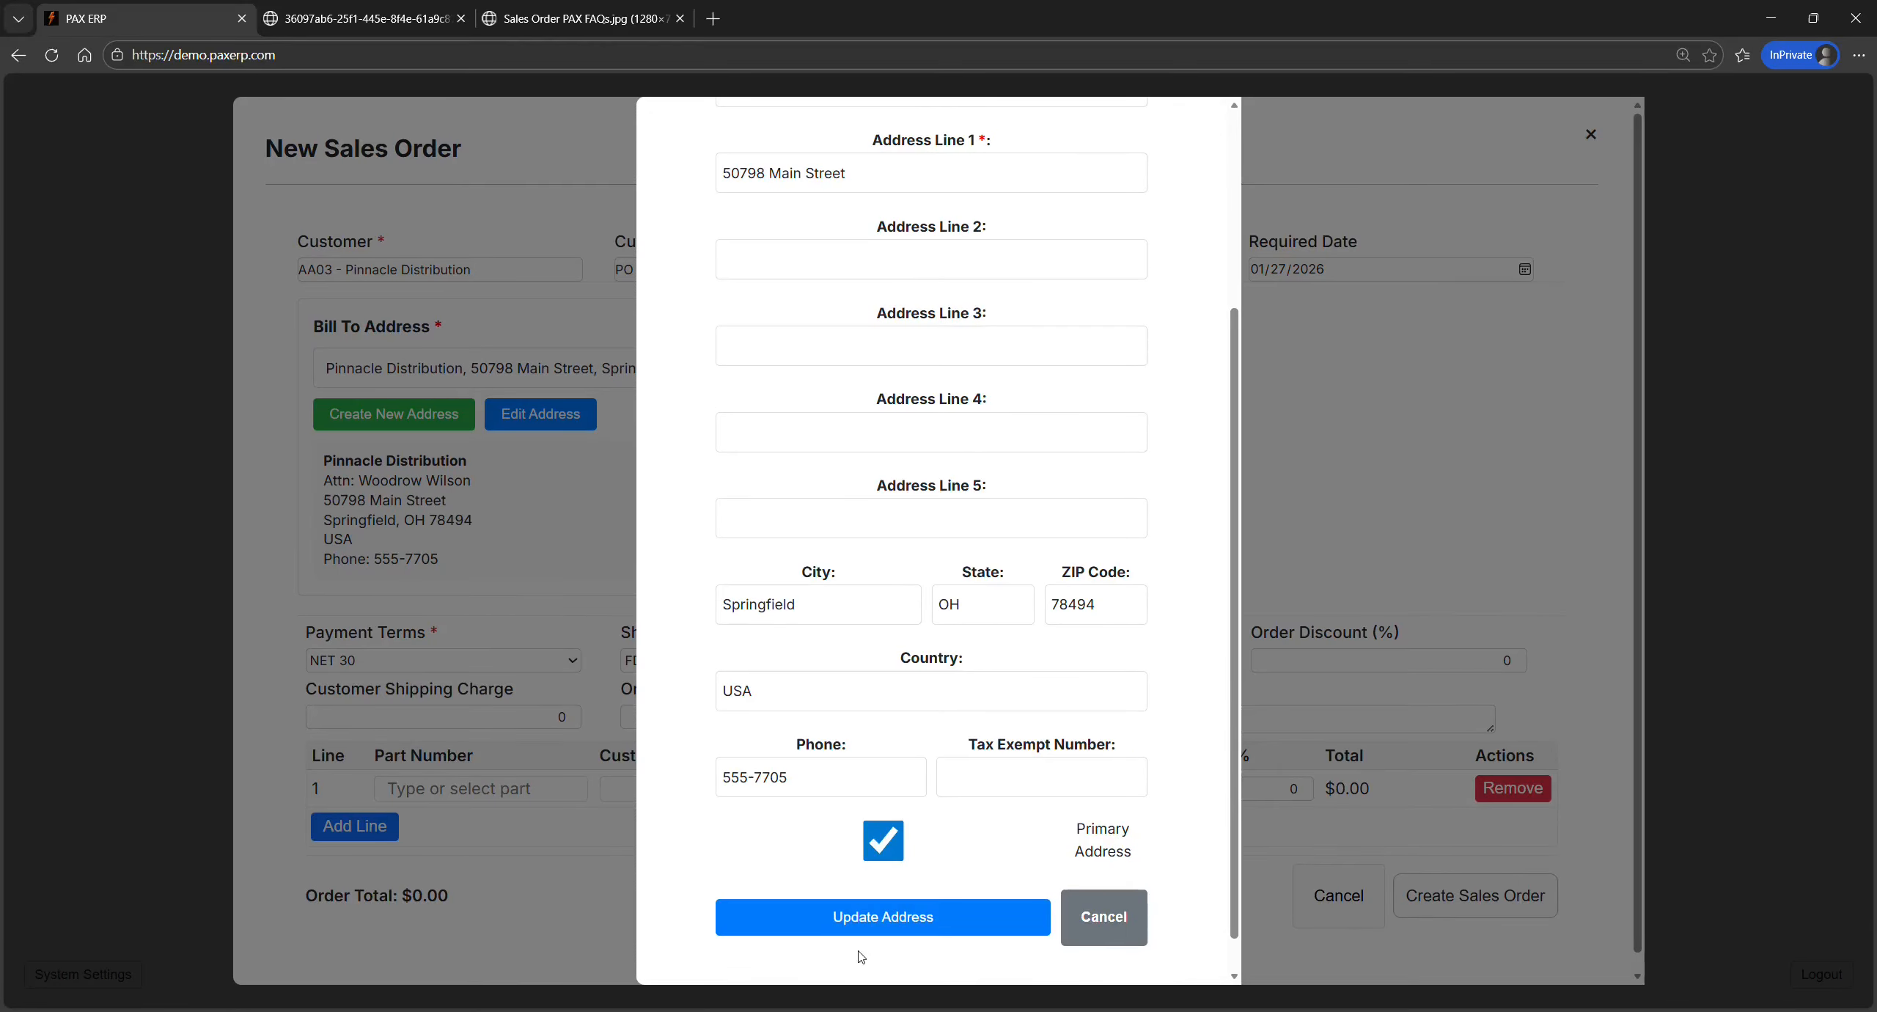
{"action": "scroll", "coordinate": [1143, 410], "scroll_direction": "up", "scroll_amount": 4}
{"action": "left_click", "coordinate": [1187, 134]}
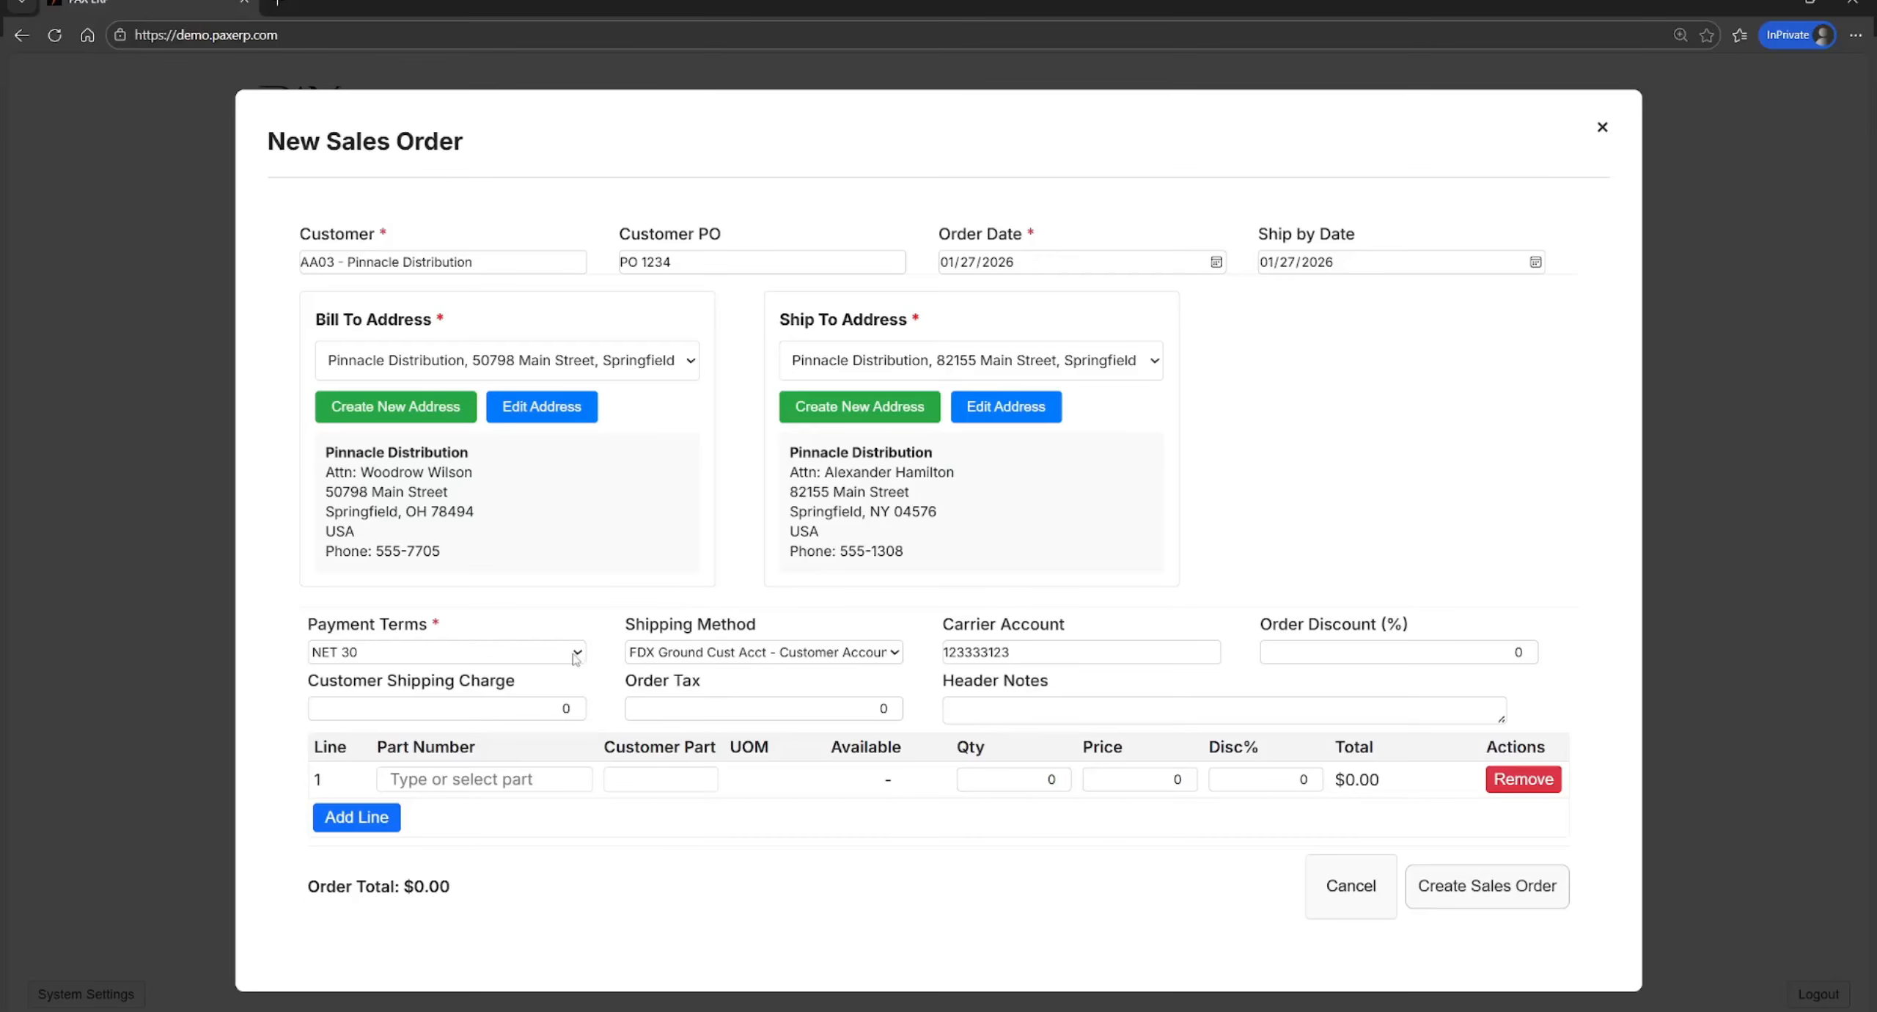
Review the available payment terms and shipping methods for the order, along with the carrier account
{"action": "left_click", "coordinate": [576, 654]}
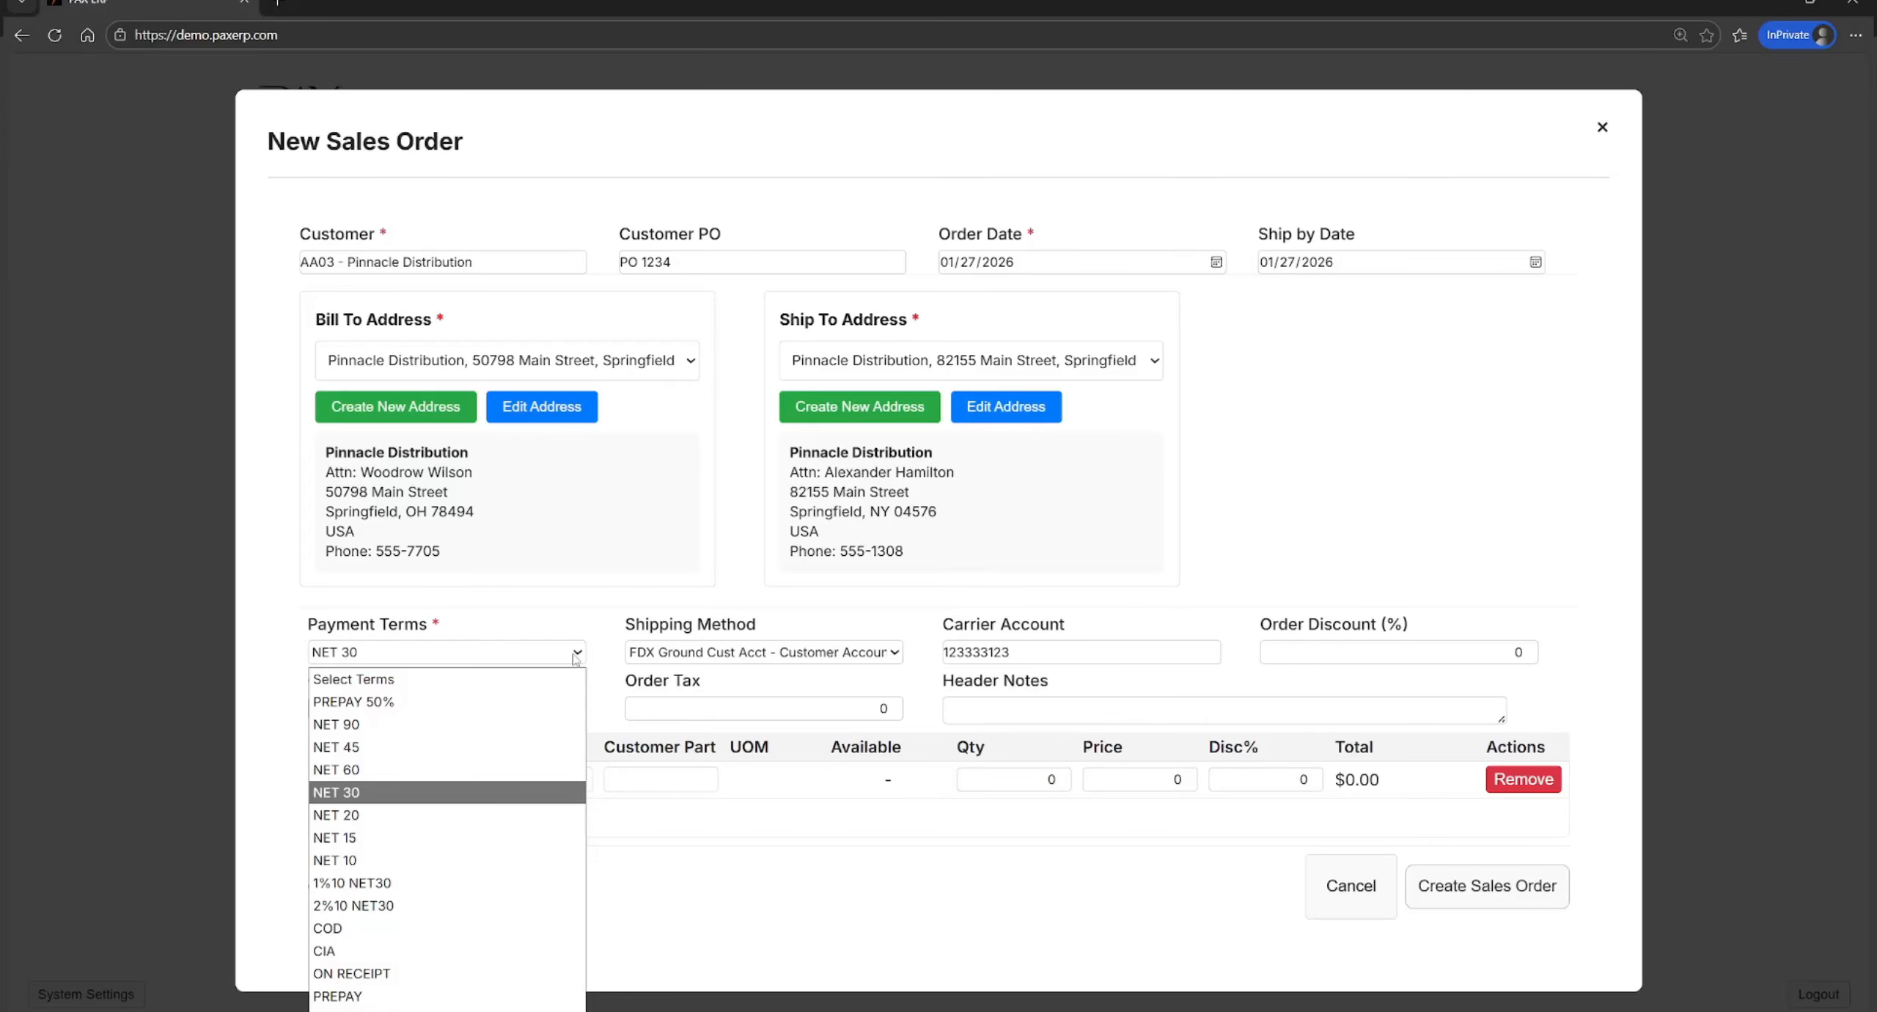
{"action": "left_click", "coordinate": [663, 614]}
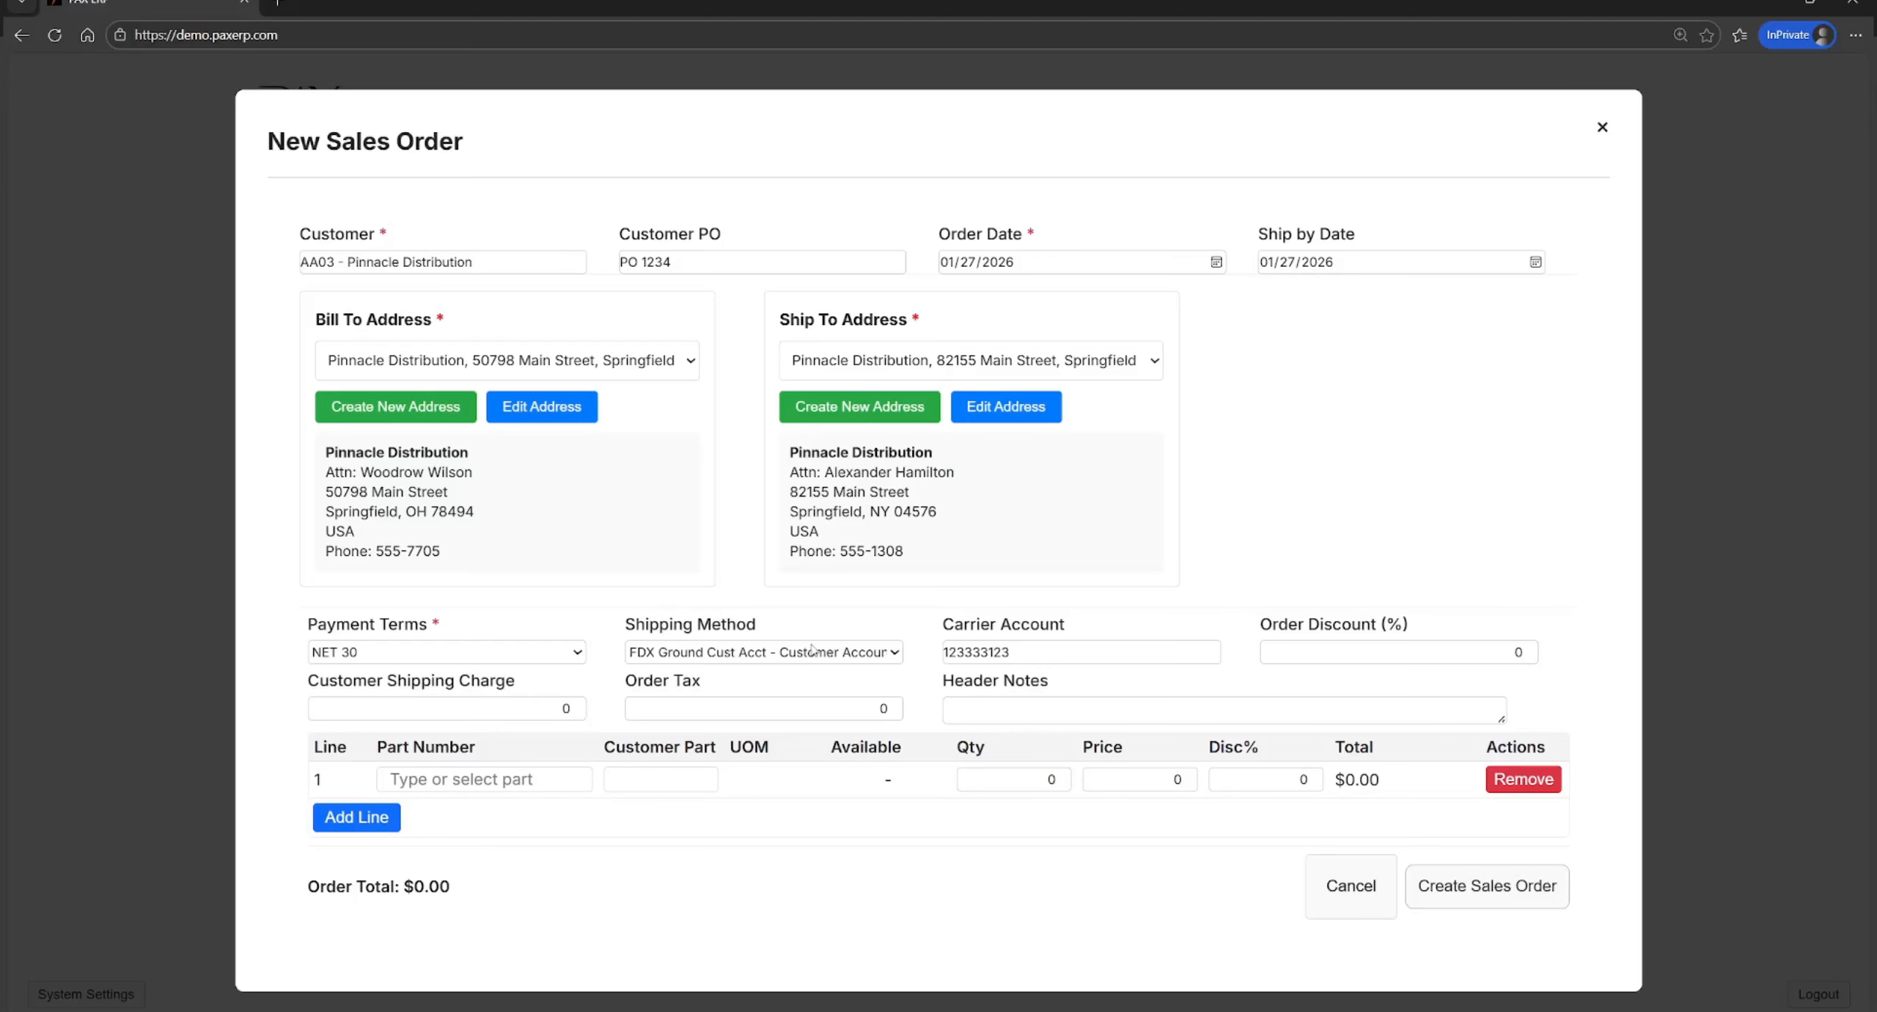
{"action": "left_click", "coordinate": [850, 657]}
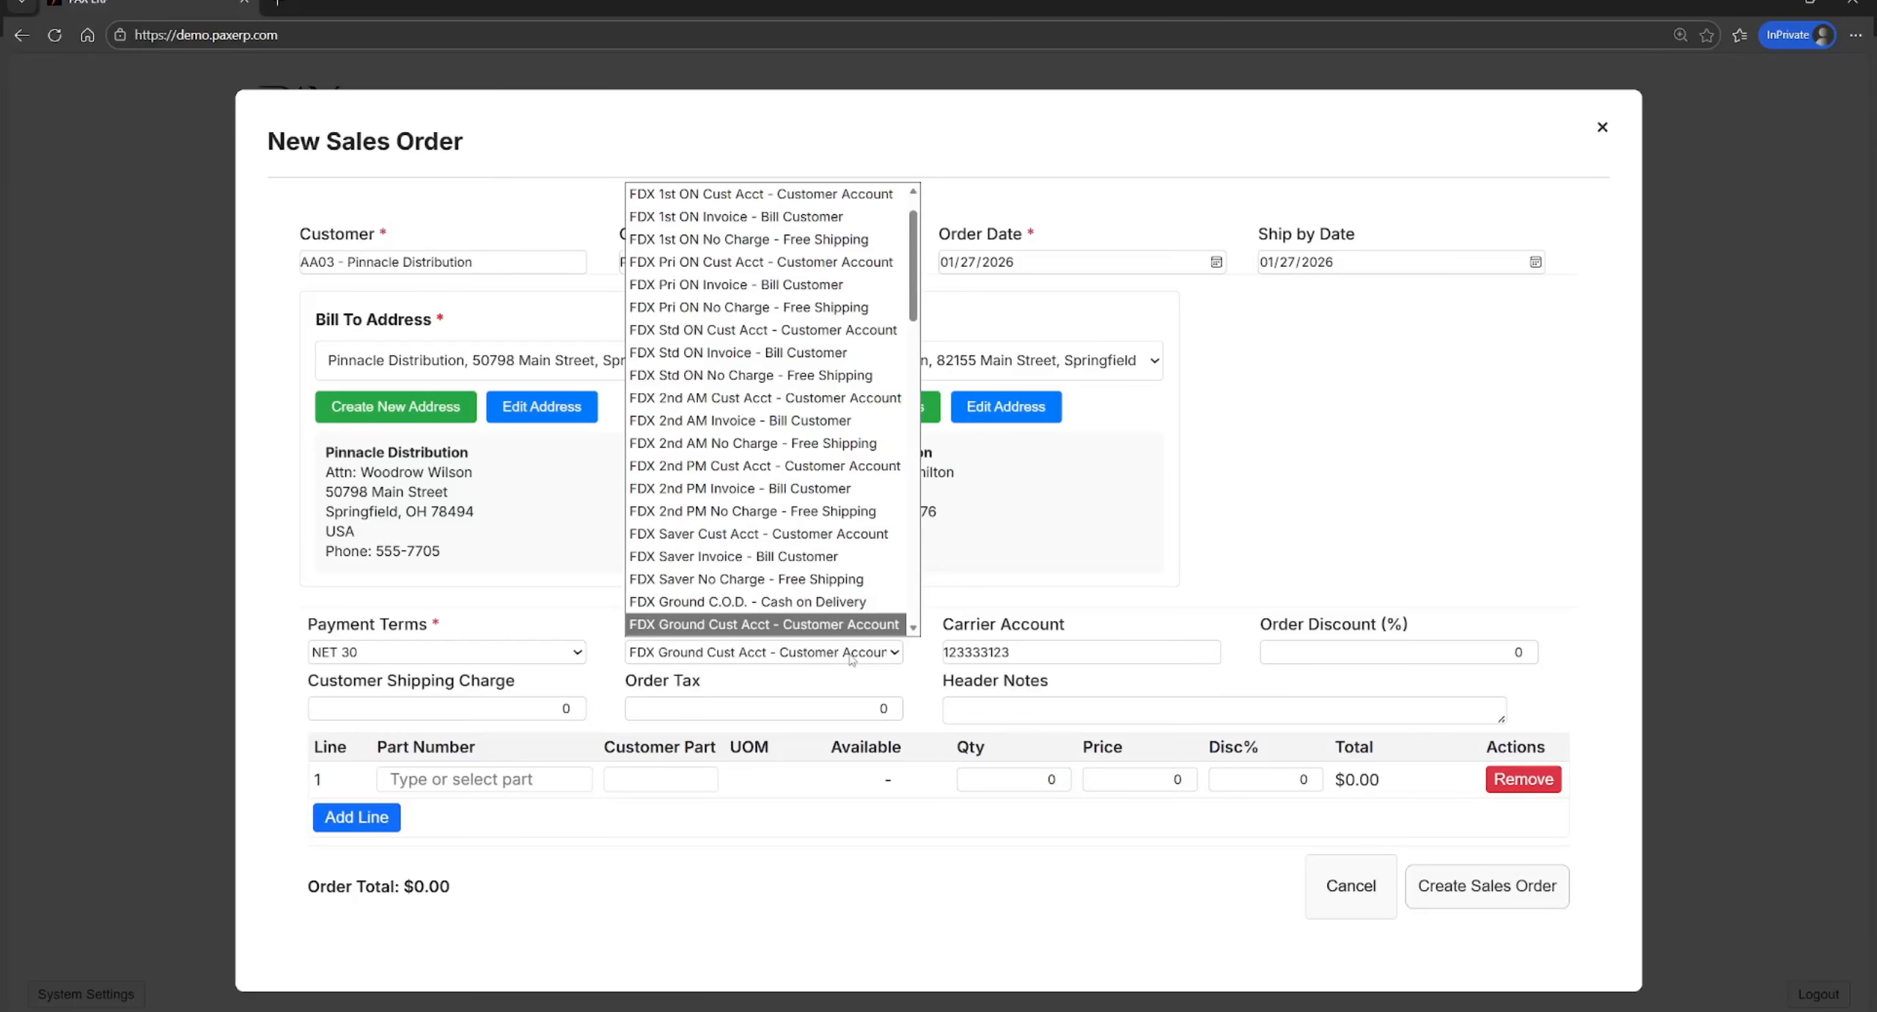
{"action": "left_click", "coordinate": [851, 657]}
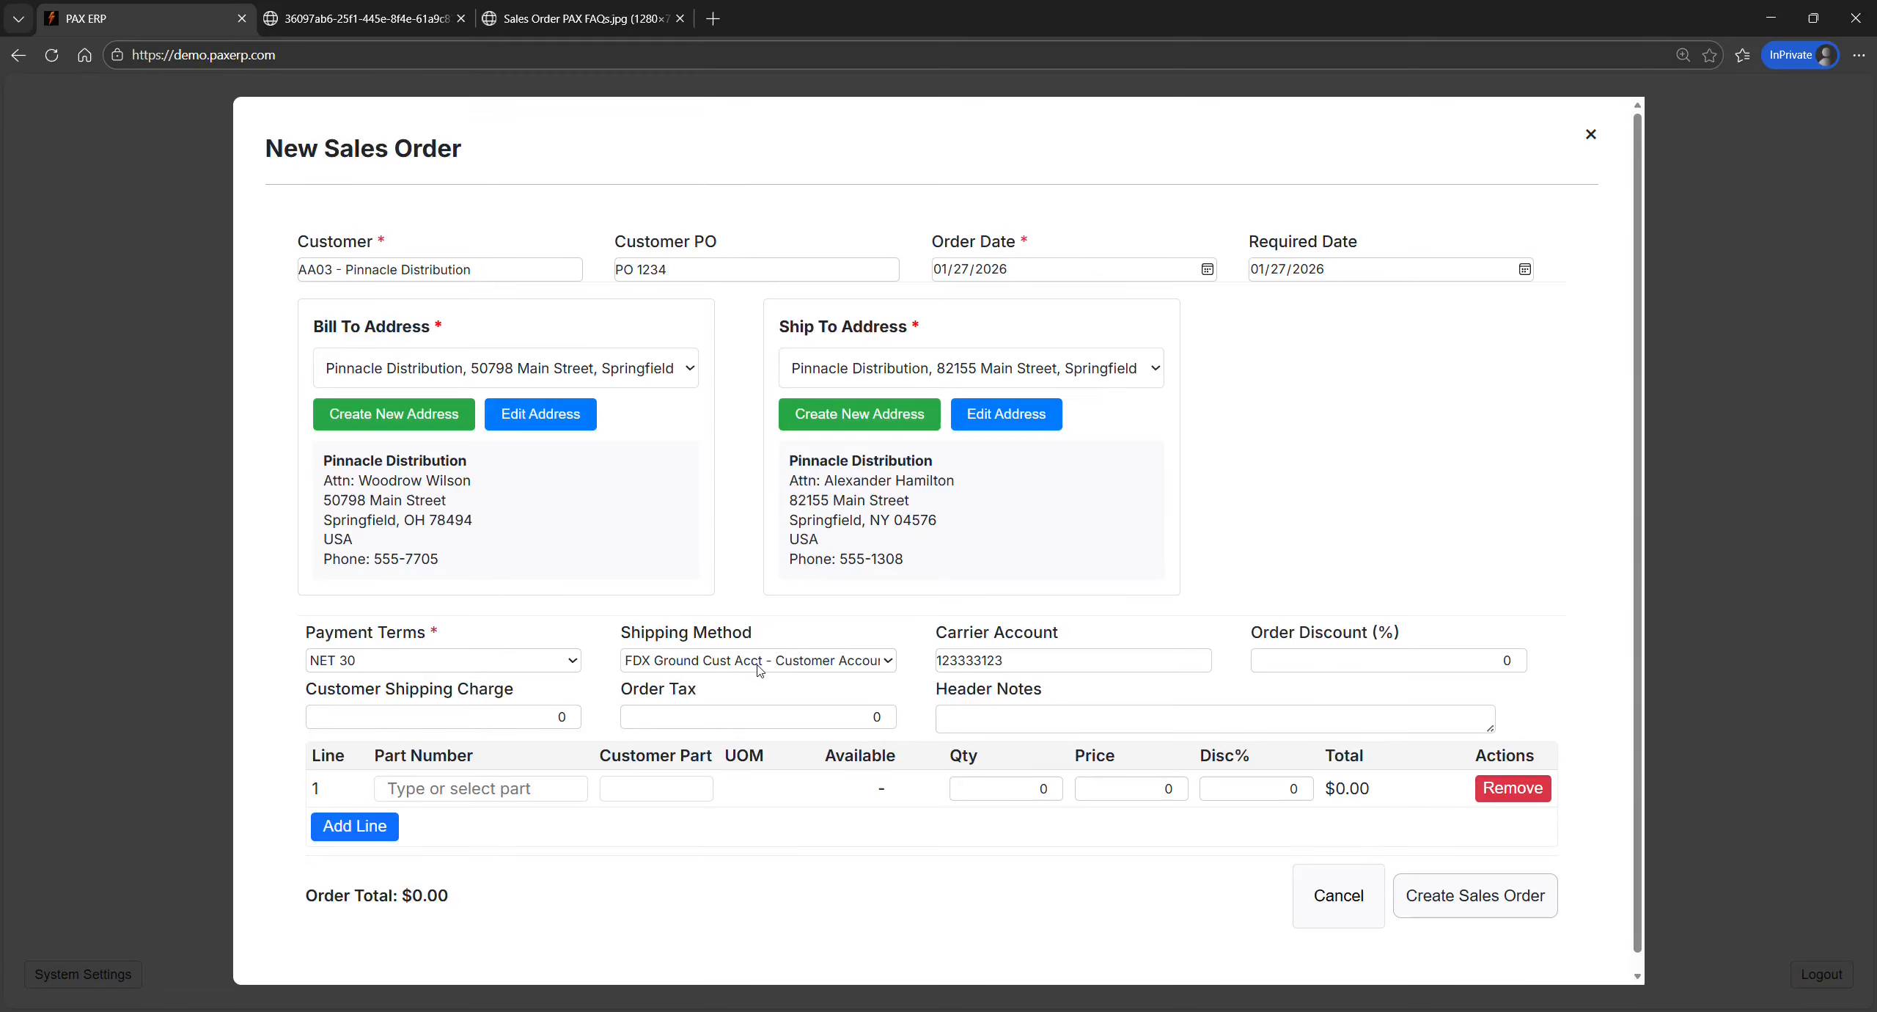
{"action": "left_click", "coordinate": [745, 657]}
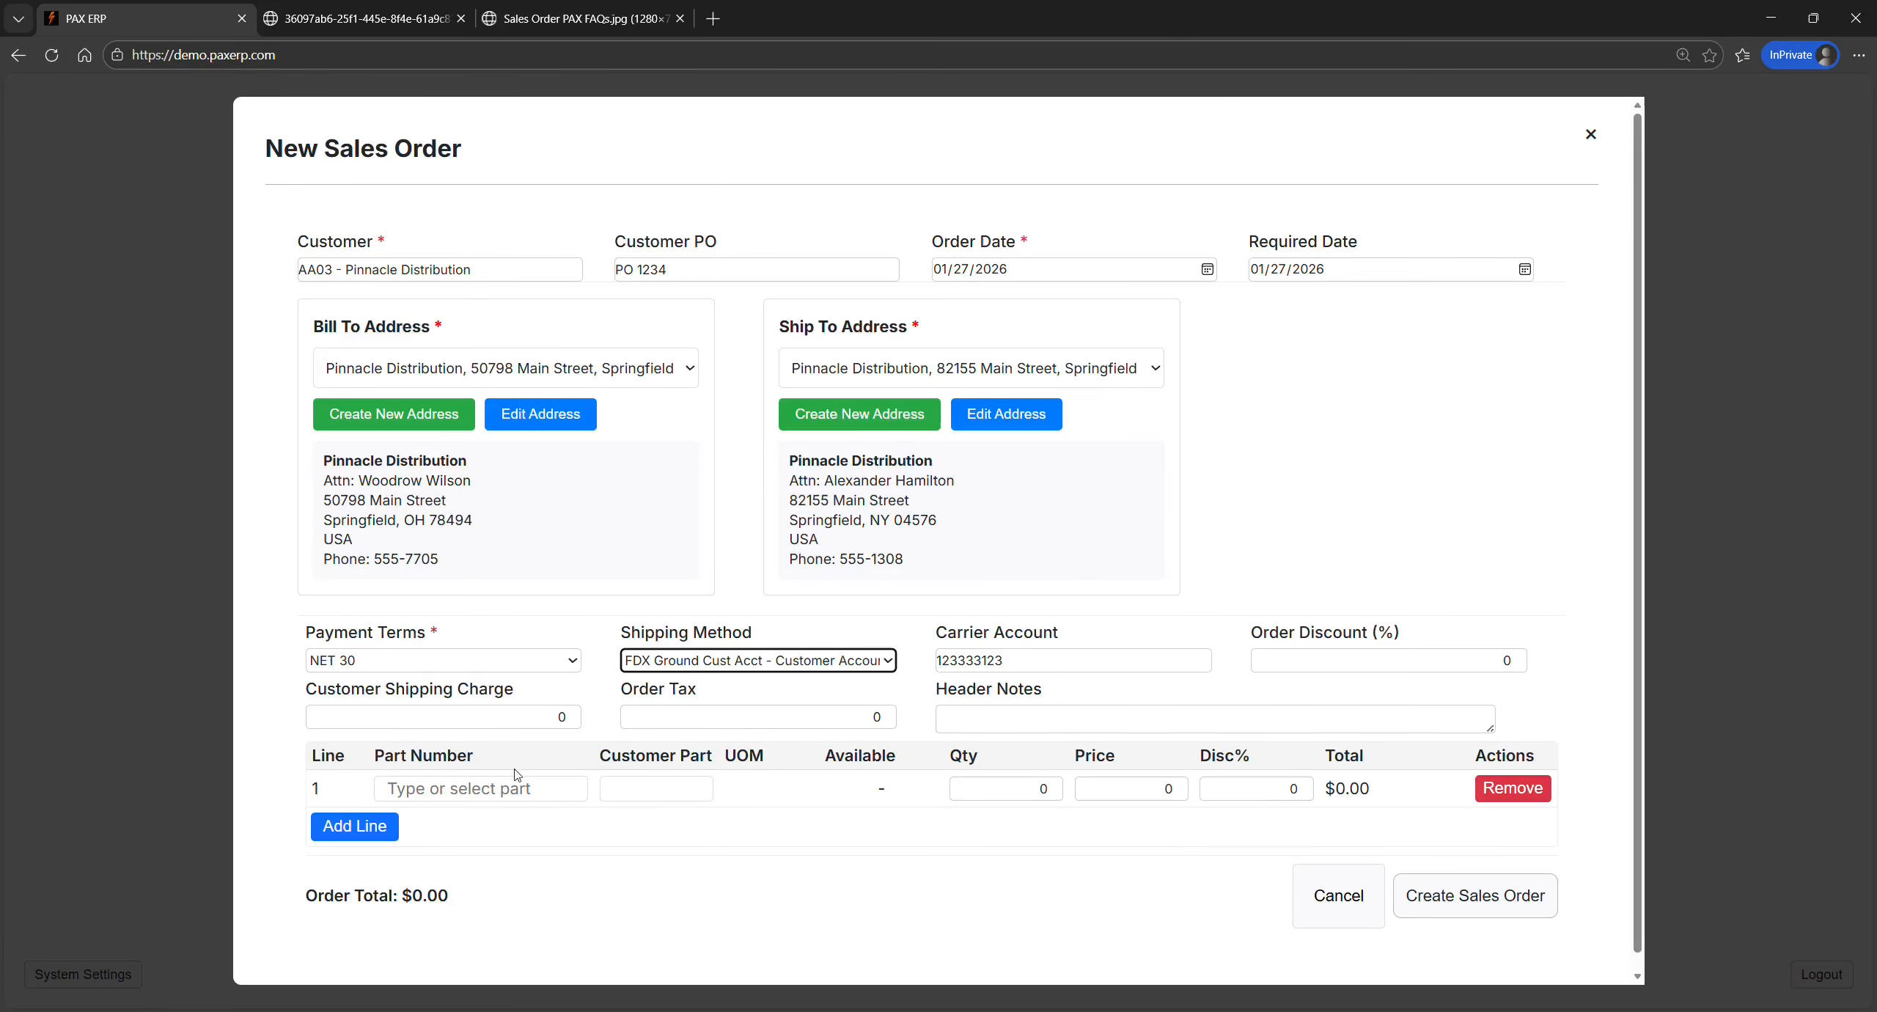
{"action": "left_click_drag", "start_coordinate": [1031, 665], "coordinate": [949, 666]}
{"action": "left_click", "coordinate": [926, 684]}
Fill order line 1 with part number DTM-1.75SAF and a quantity of 2
{"action": "left_click", "coordinate": [493, 796]}
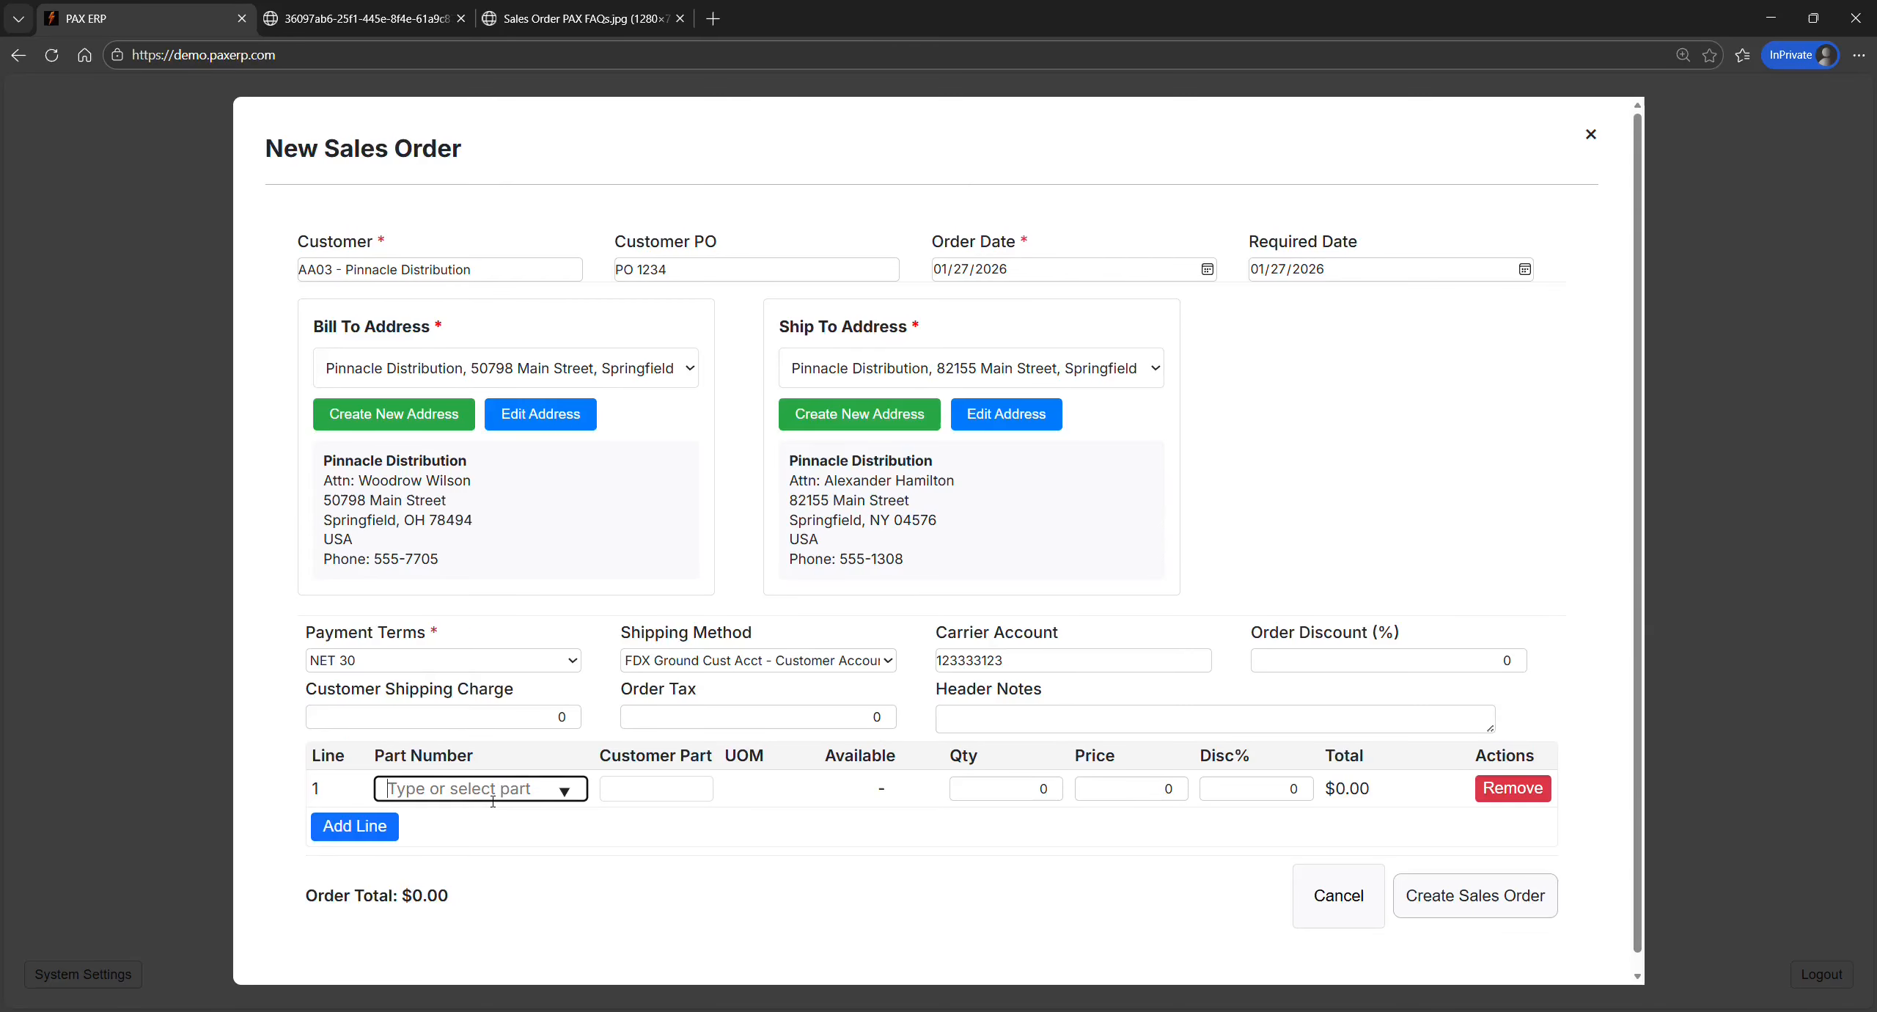
{"action": "type", "text": "DTM-"}
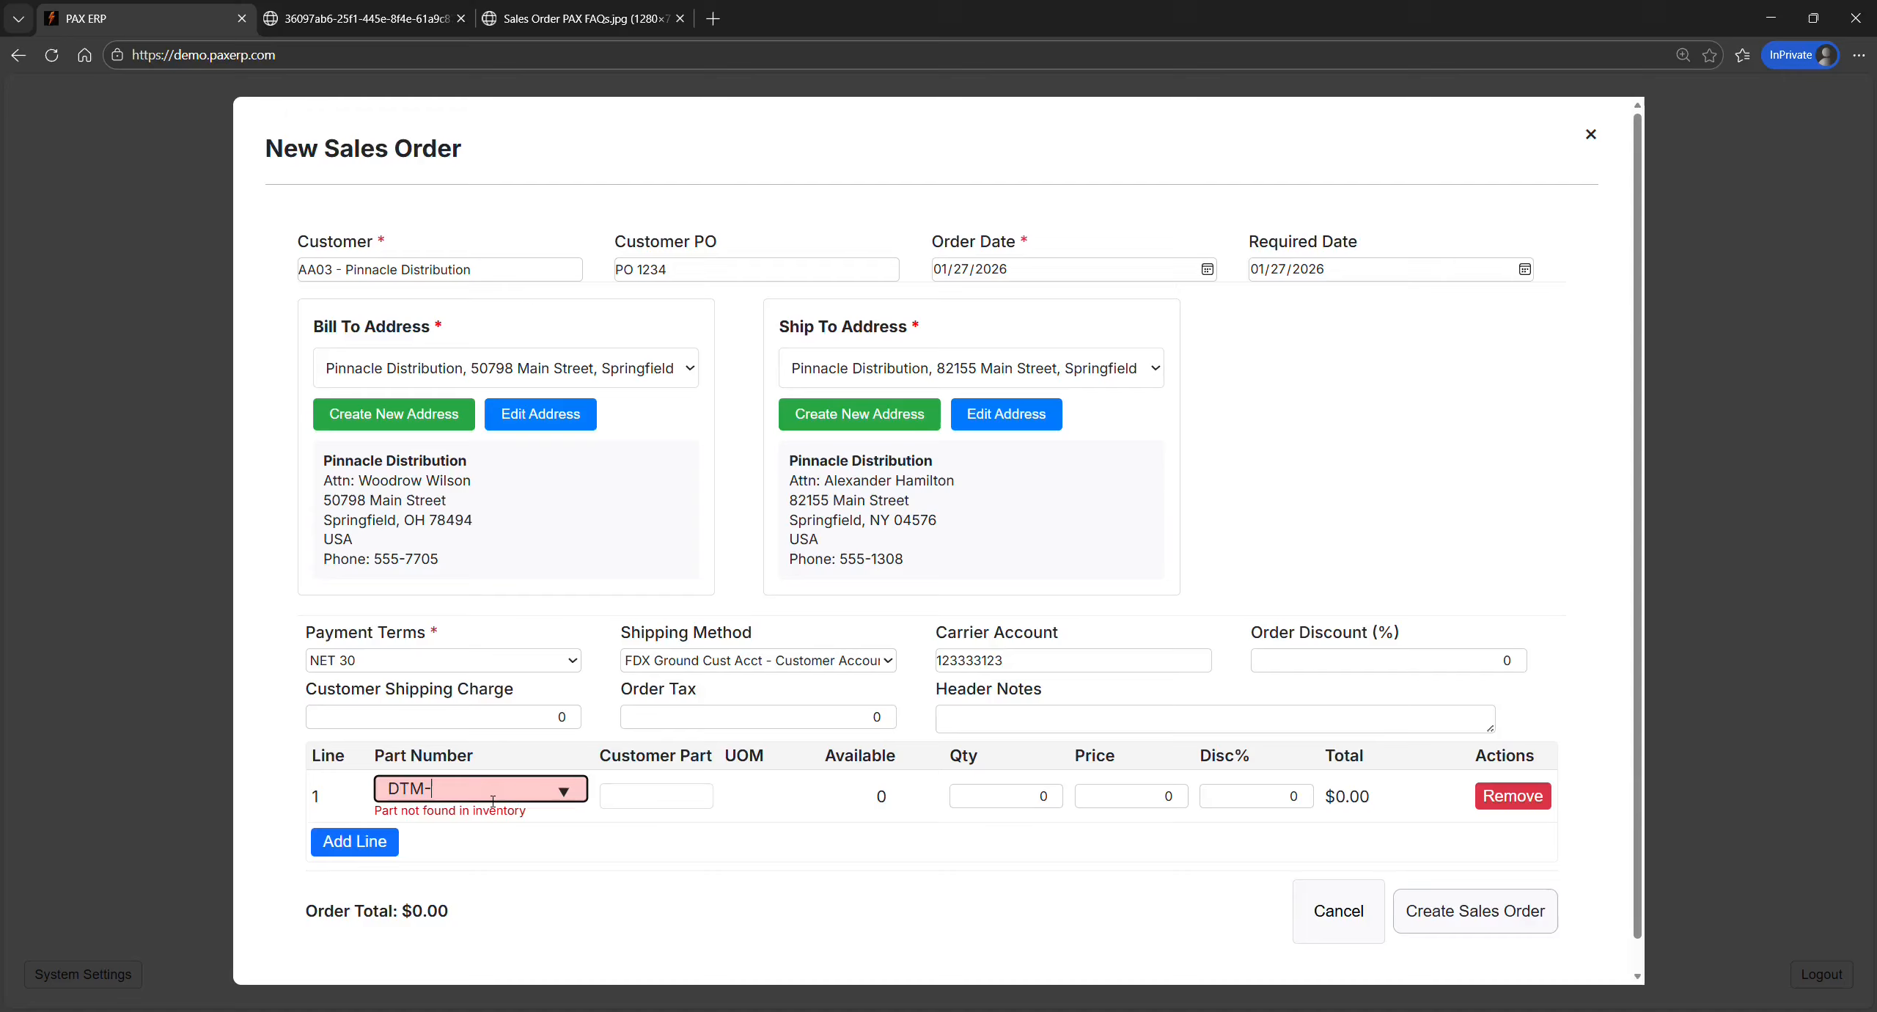
{"action": "type", "text": "1.75SAF"}
{"action": "left_click", "coordinate": [558, 760]}
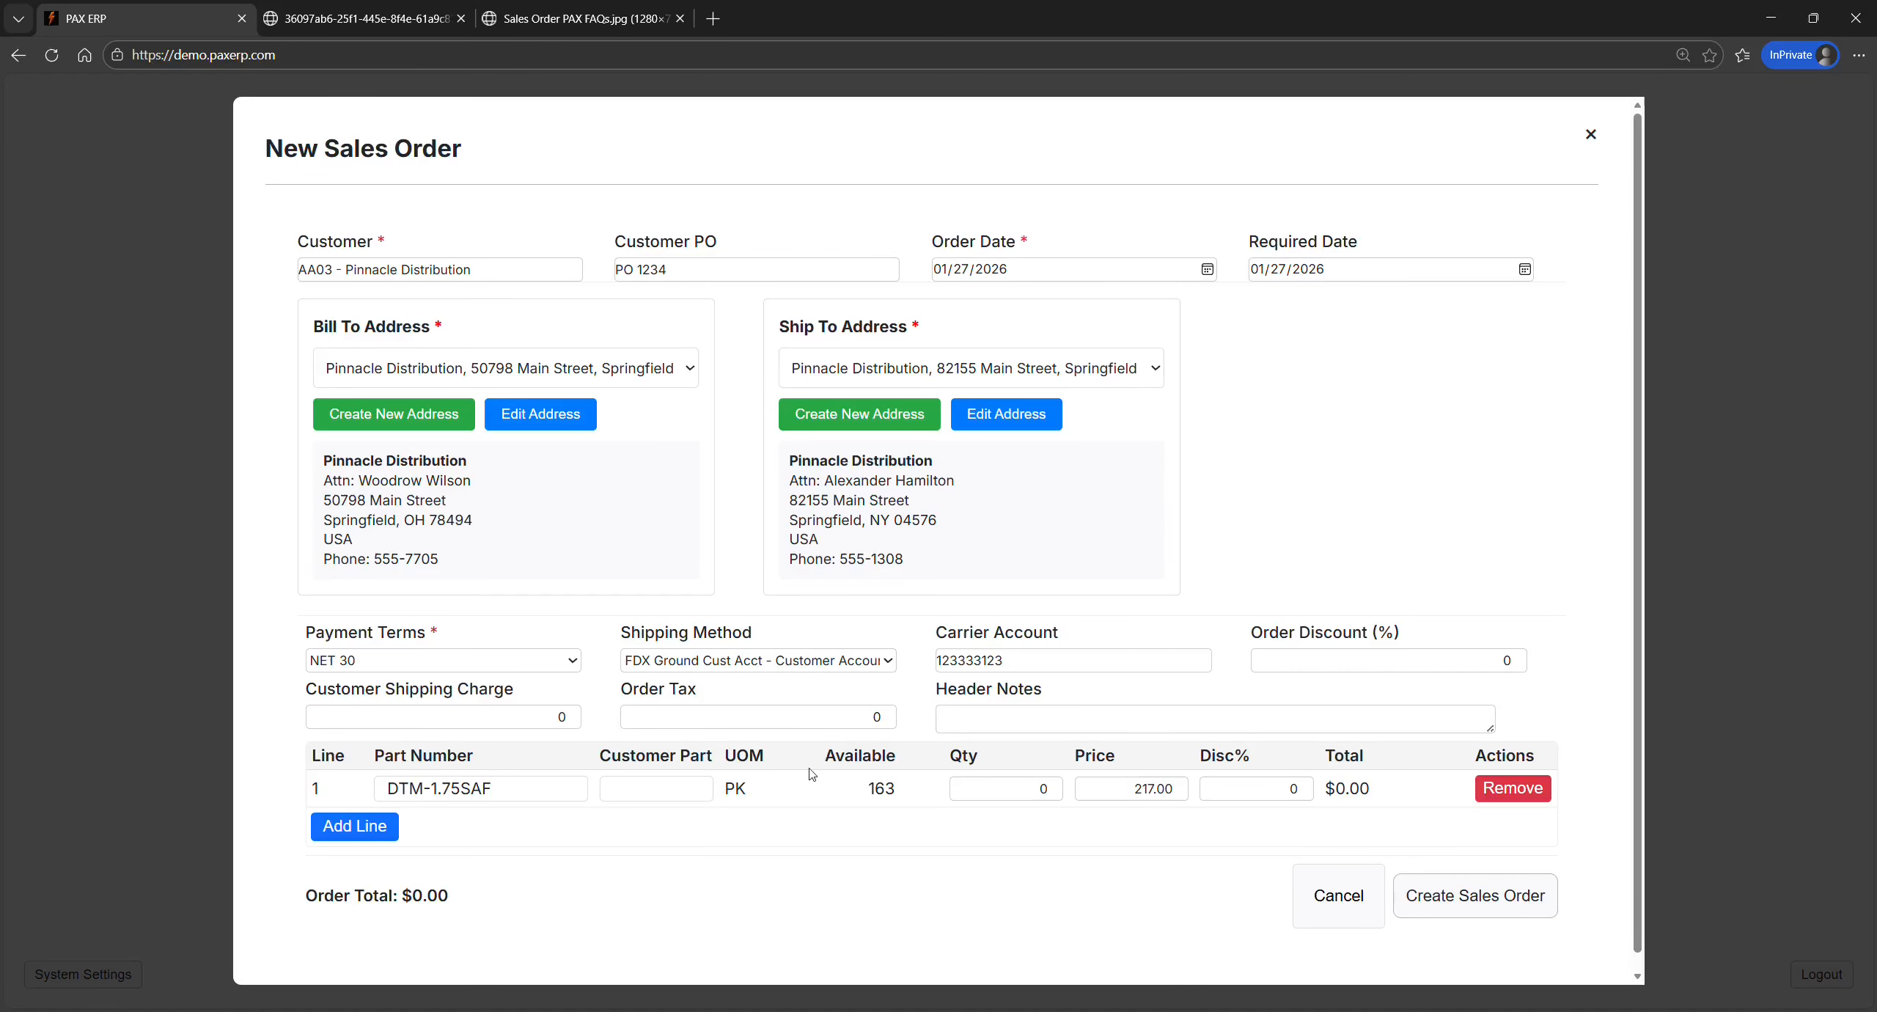
{"action": "left_click", "coordinate": [1034, 789]}
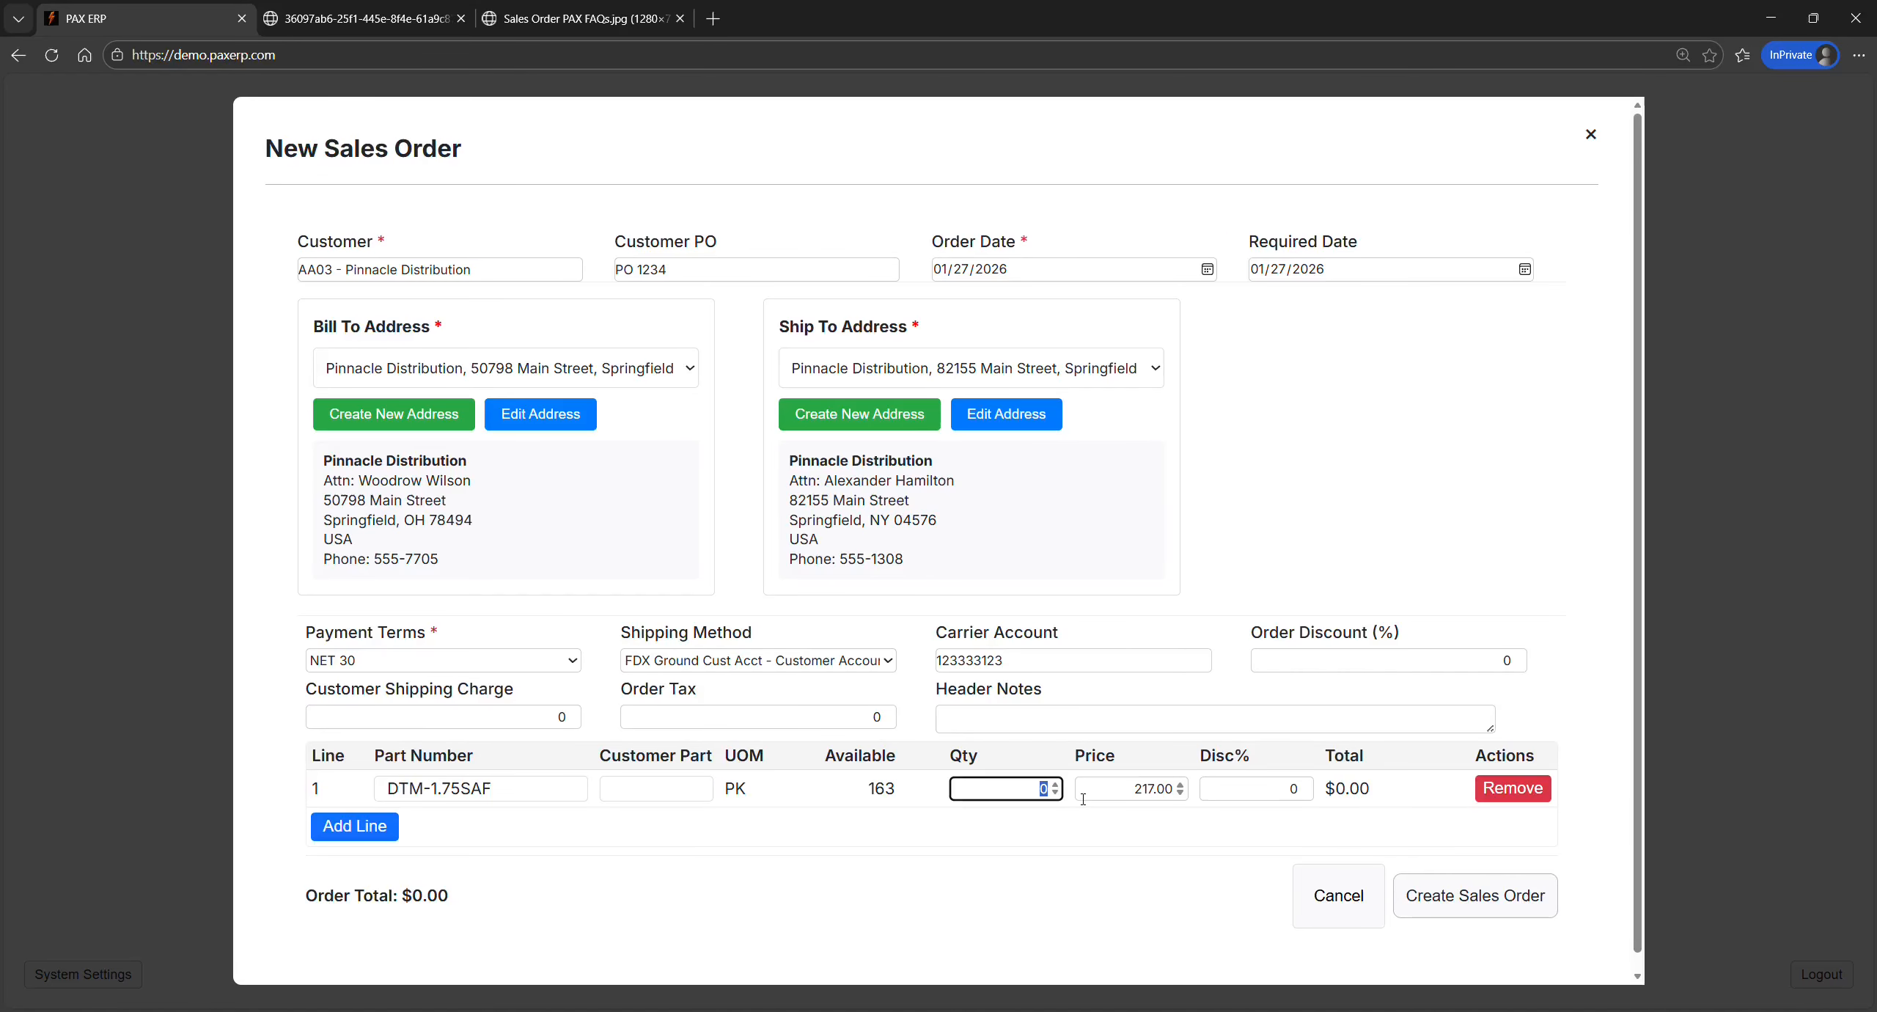
{"action": "type", "text": "2"}
{"action": "left_click", "coordinate": [1145, 852]}
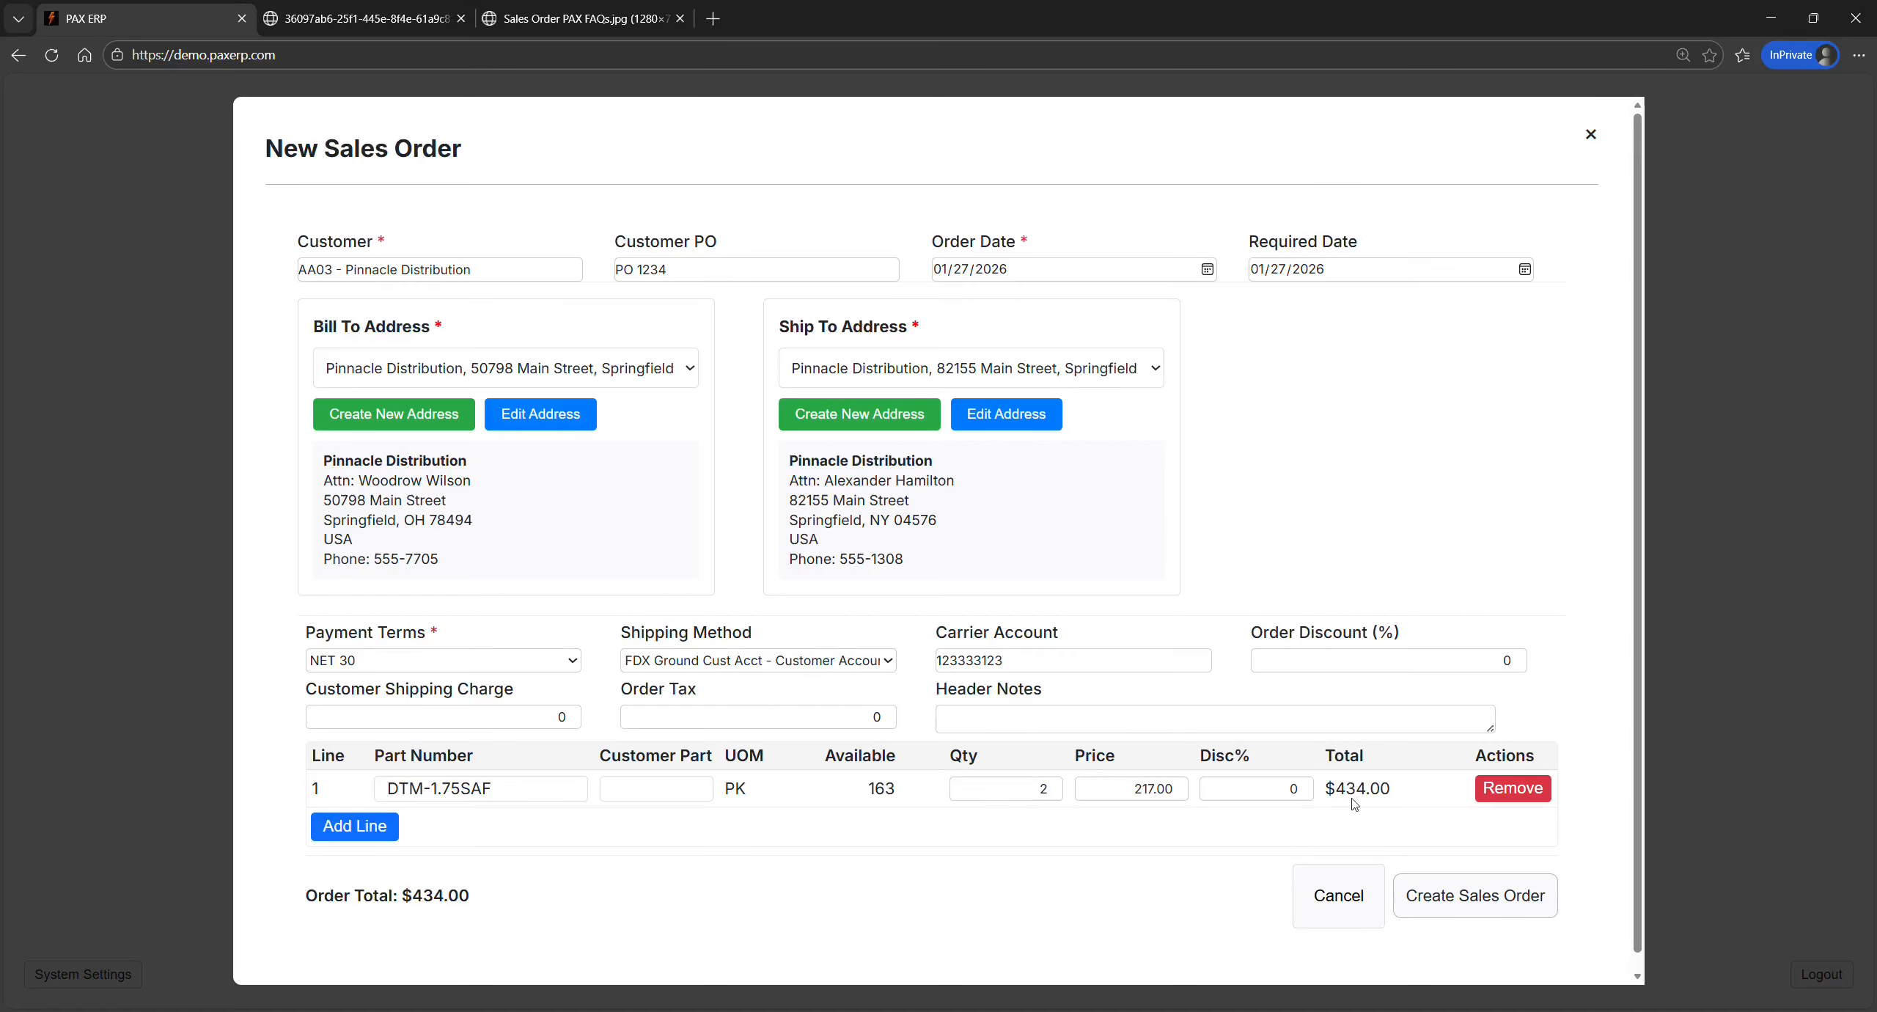
Create the sales order, then close its printable PDF
{"action": "left_click", "coordinate": [1471, 891]}
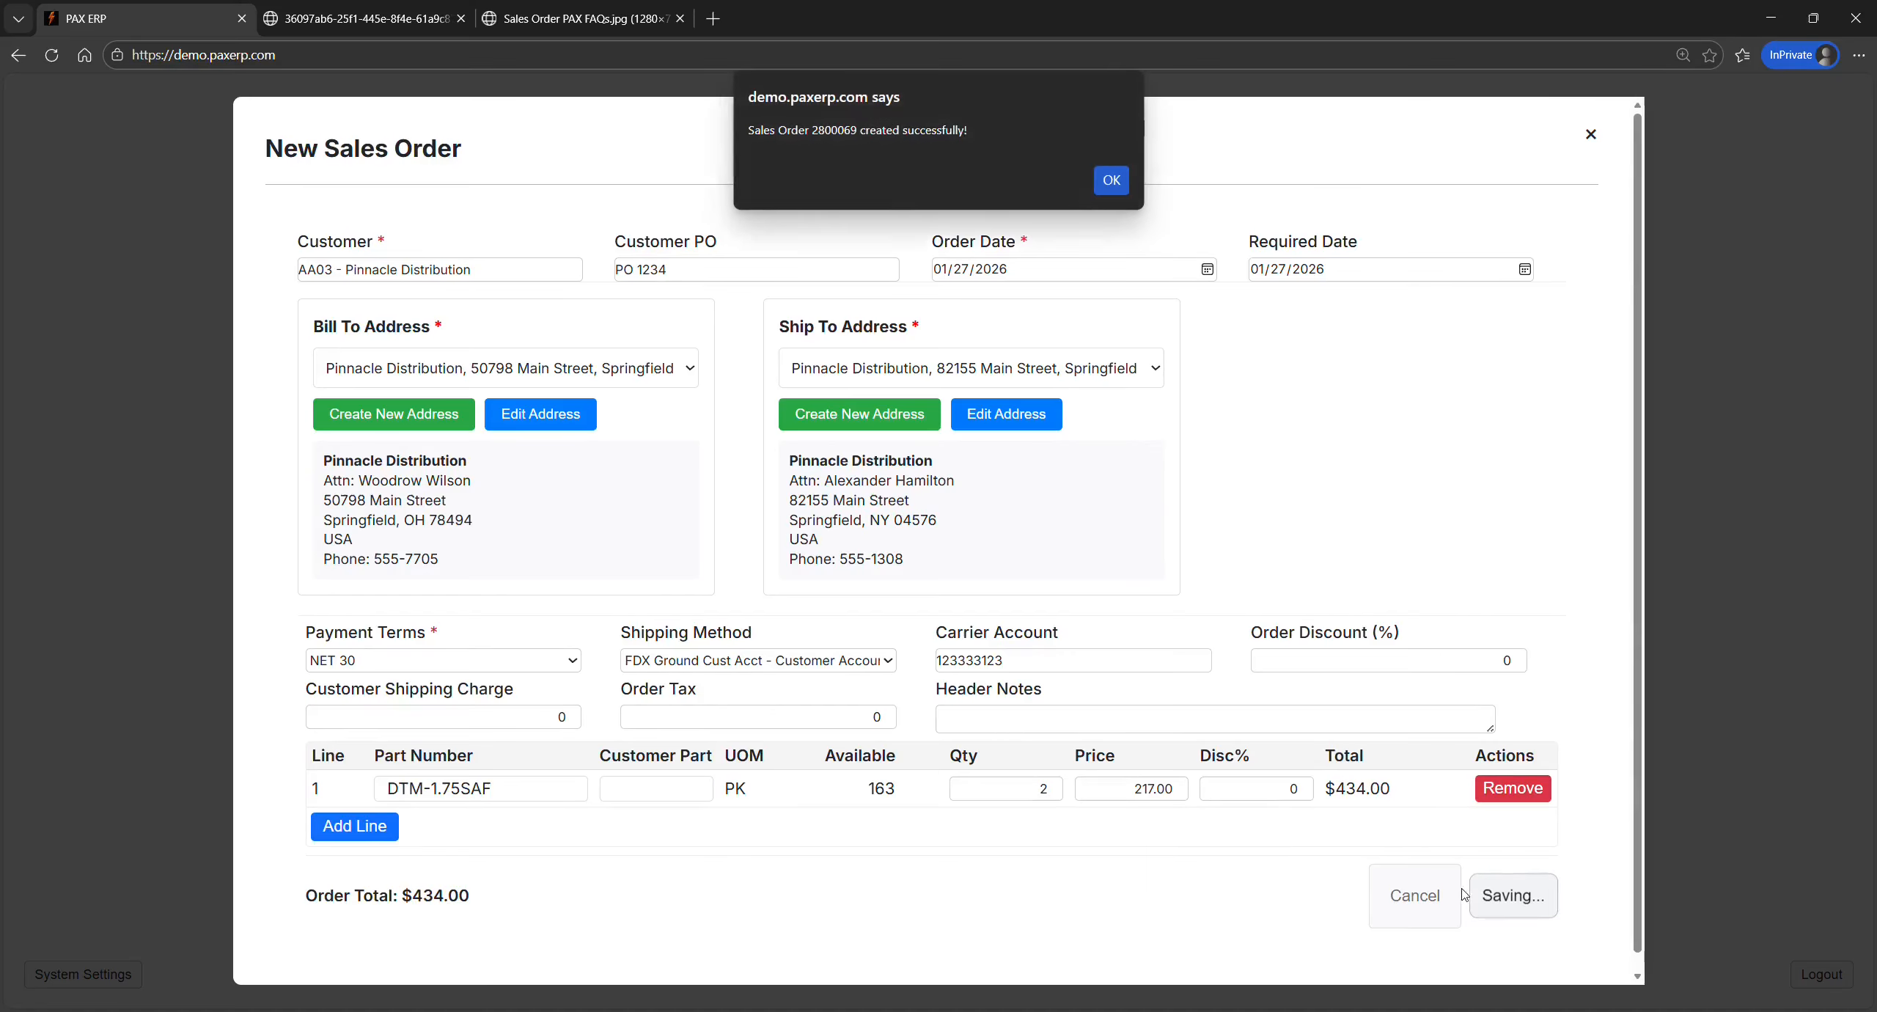
{"action": "left_click", "coordinate": [1112, 181]}
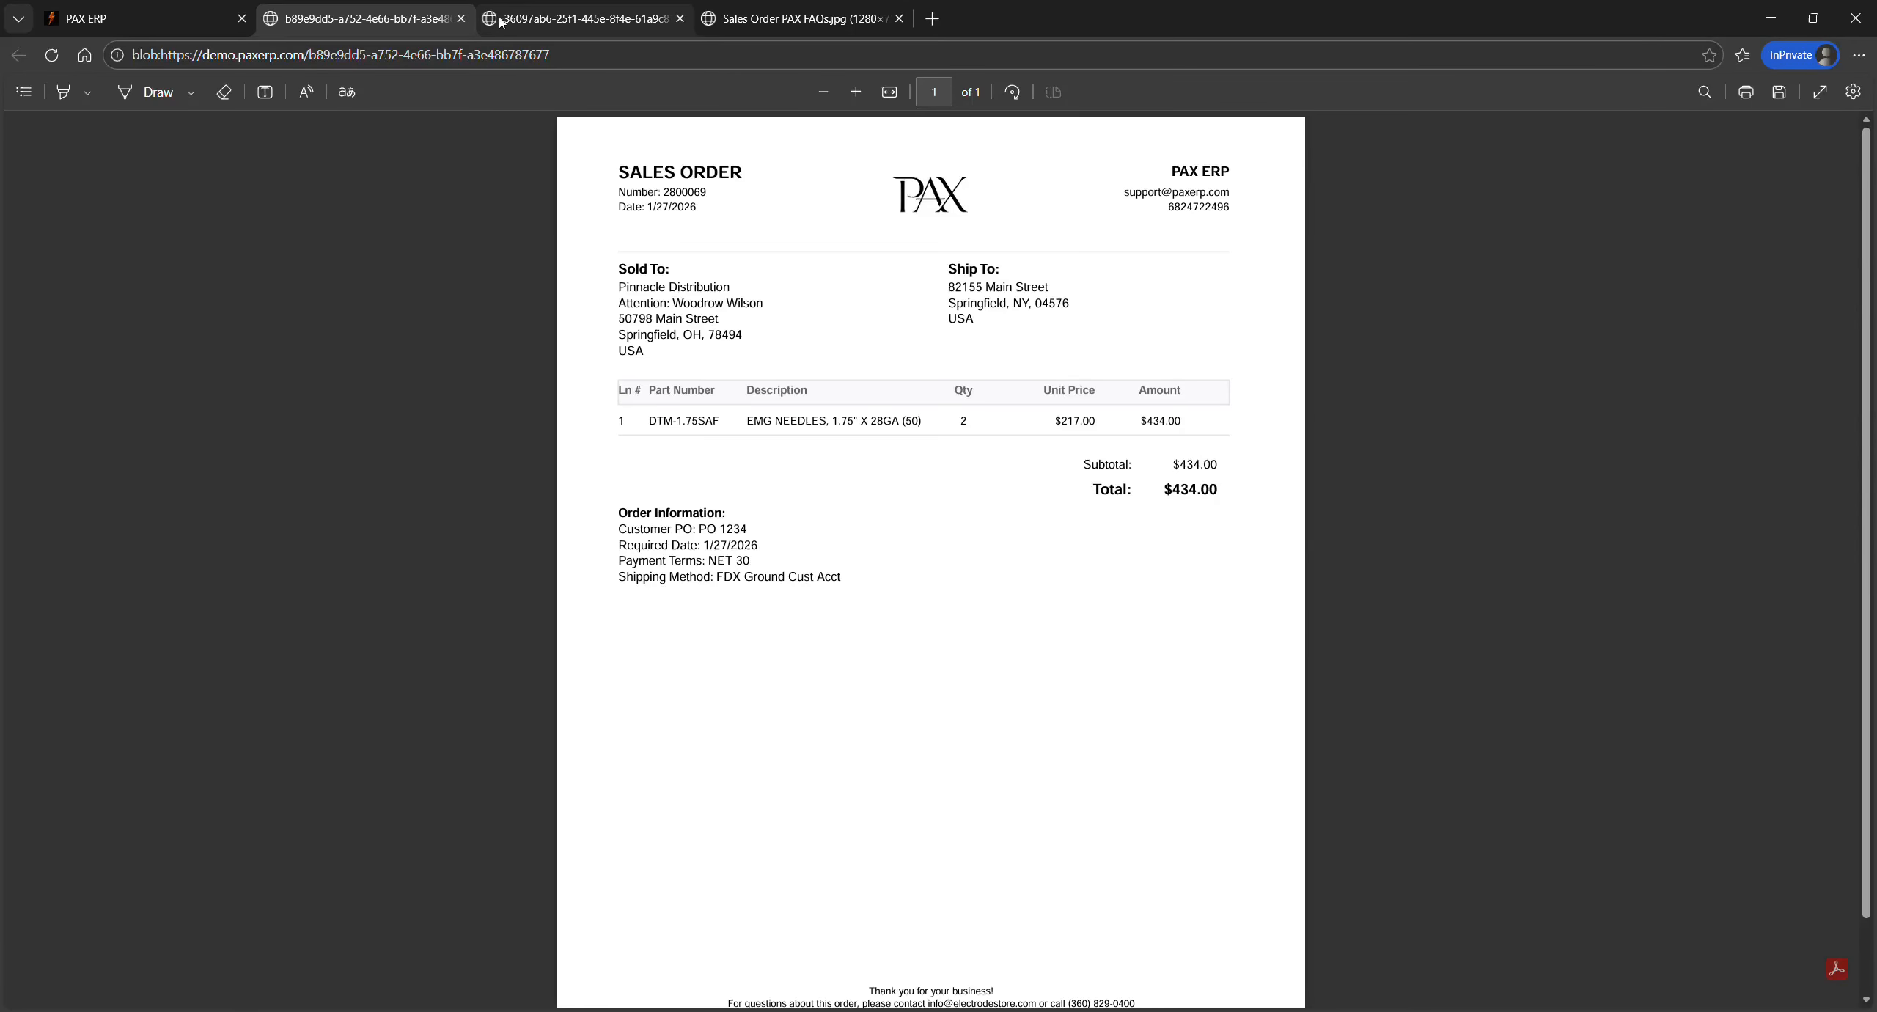
{"action": "left_click", "coordinate": [461, 18]}
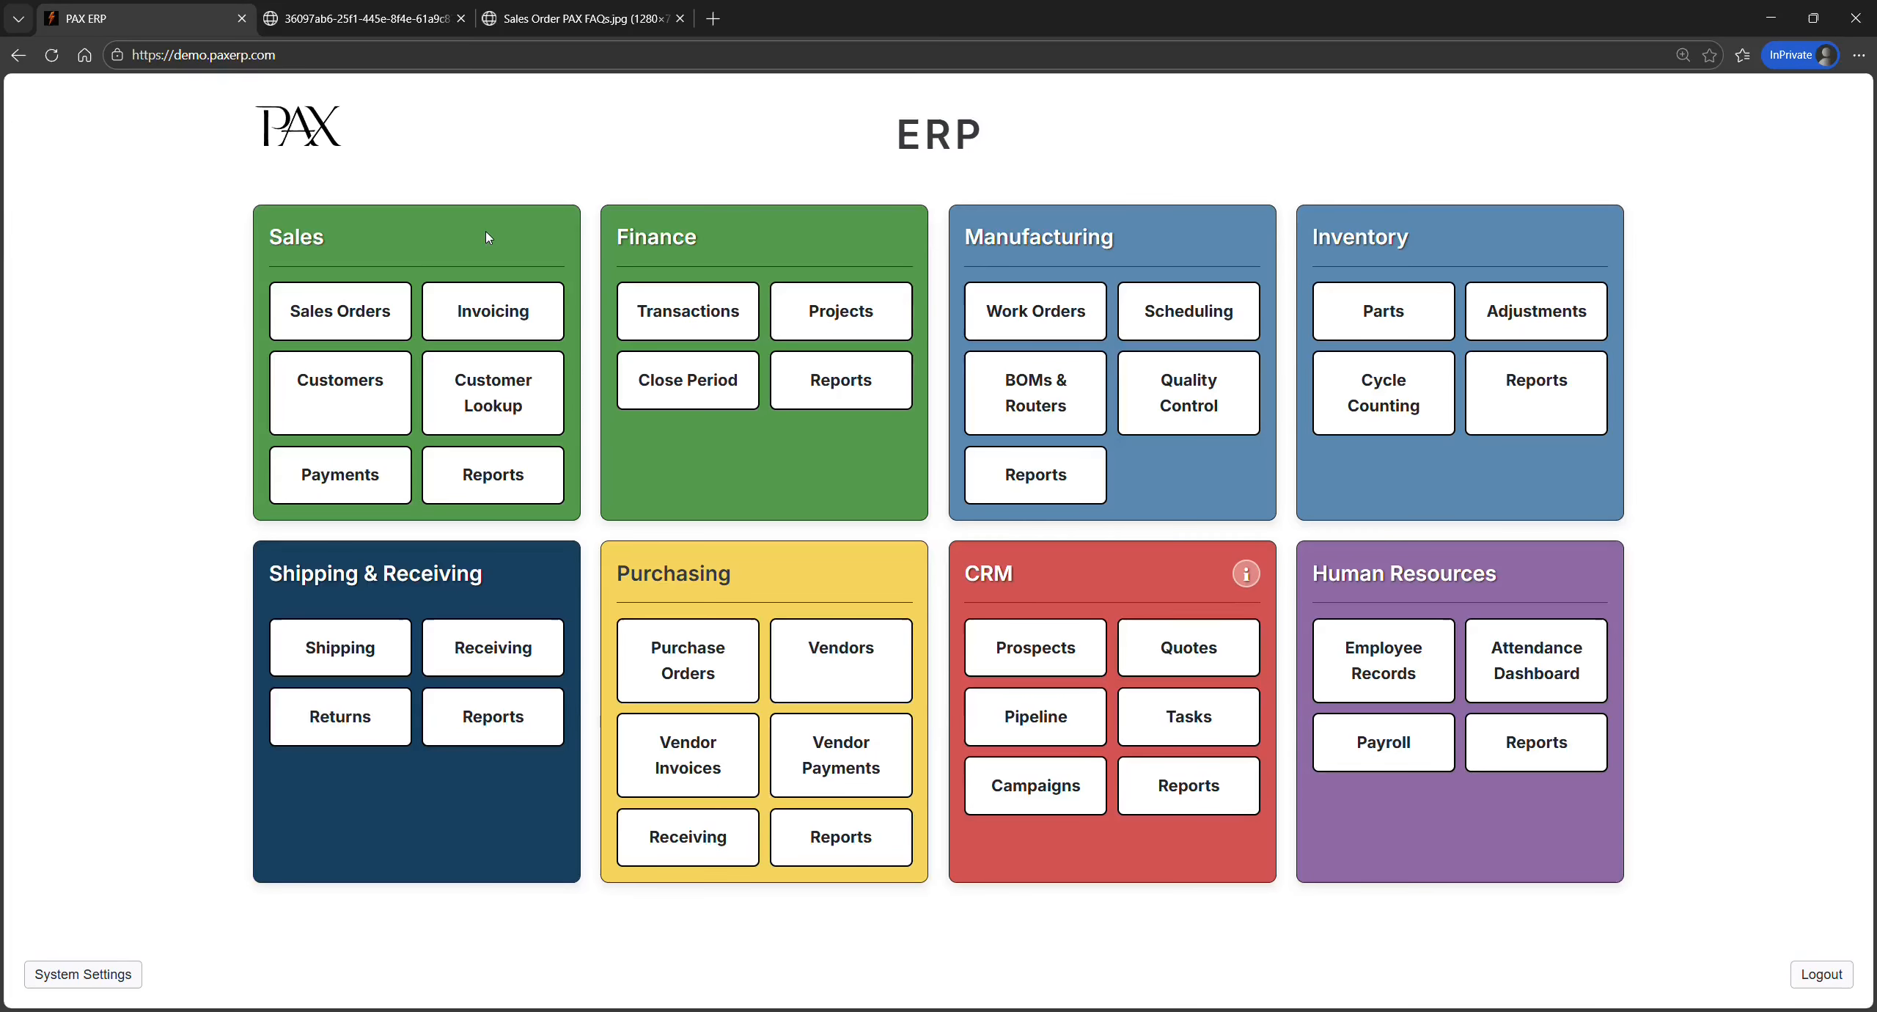
Find the newest Pinnacle Distribution order among the open sales orders and open it for editing
{"action": "left_click", "coordinate": [406, 305]}
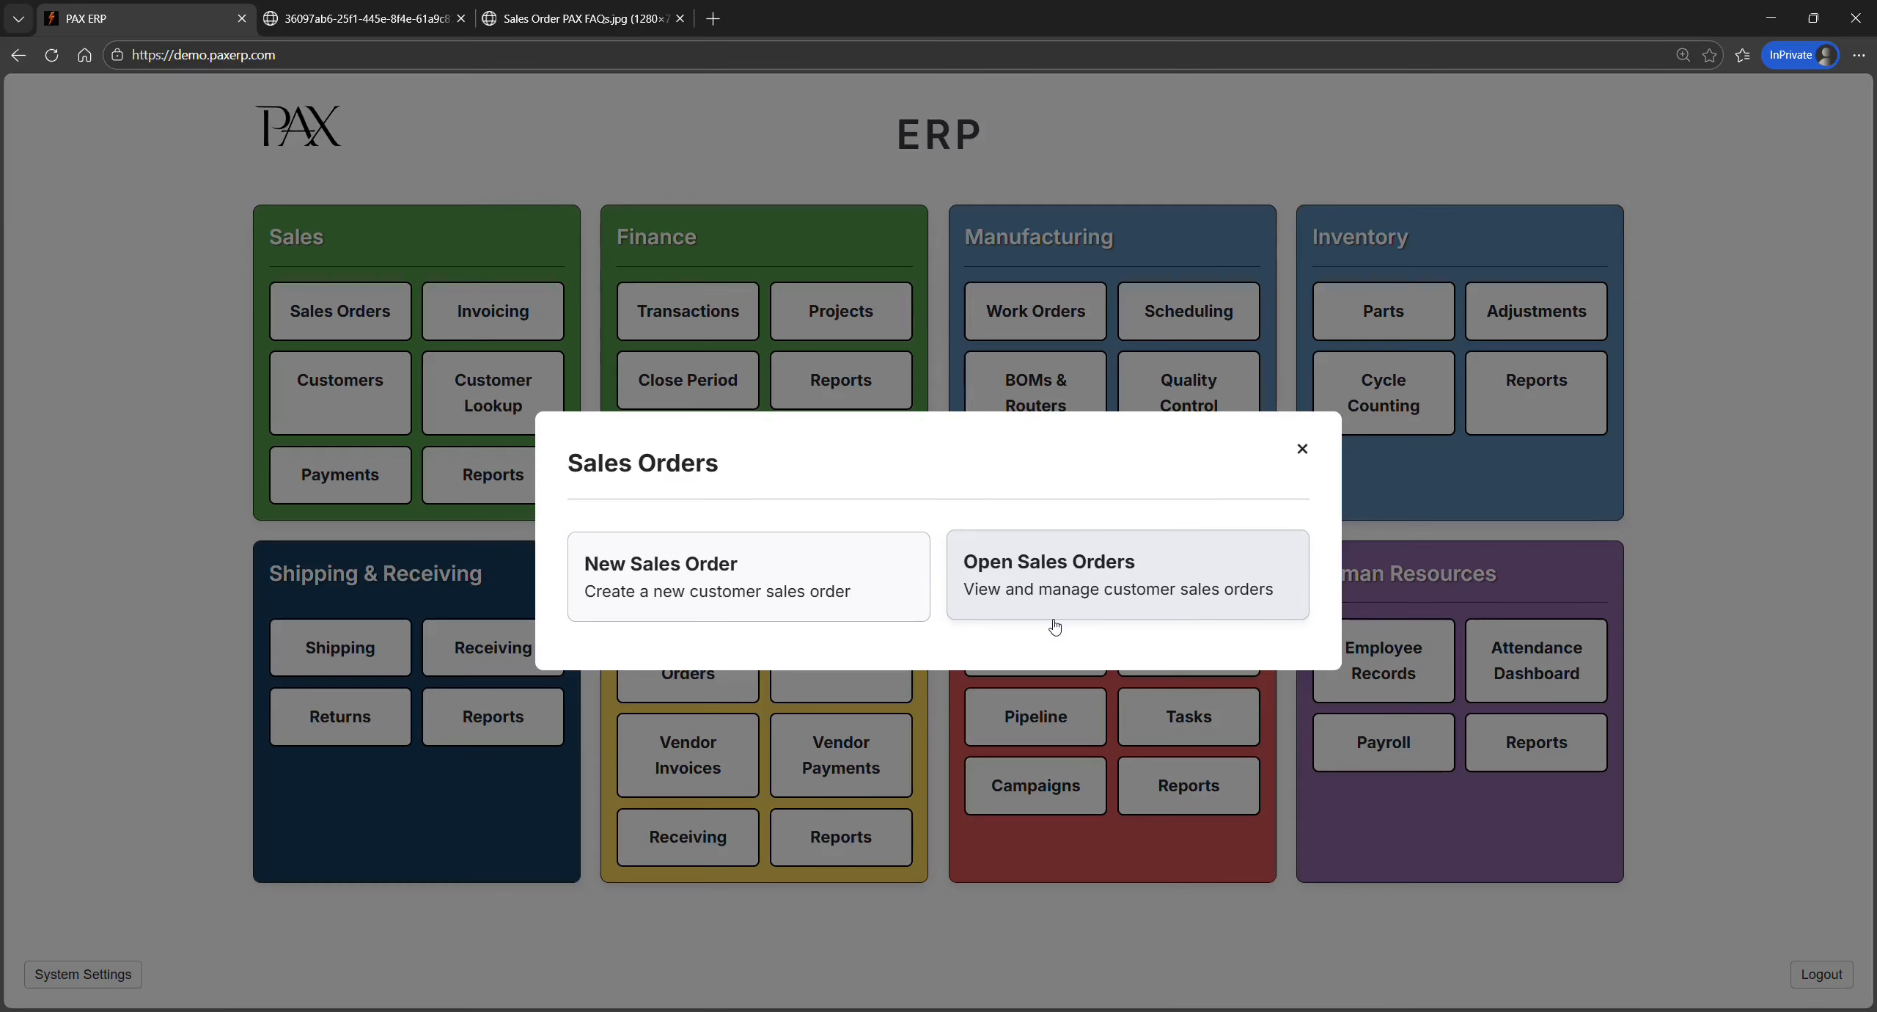
{"action": "left_click", "coordinate": [1065, 596]}
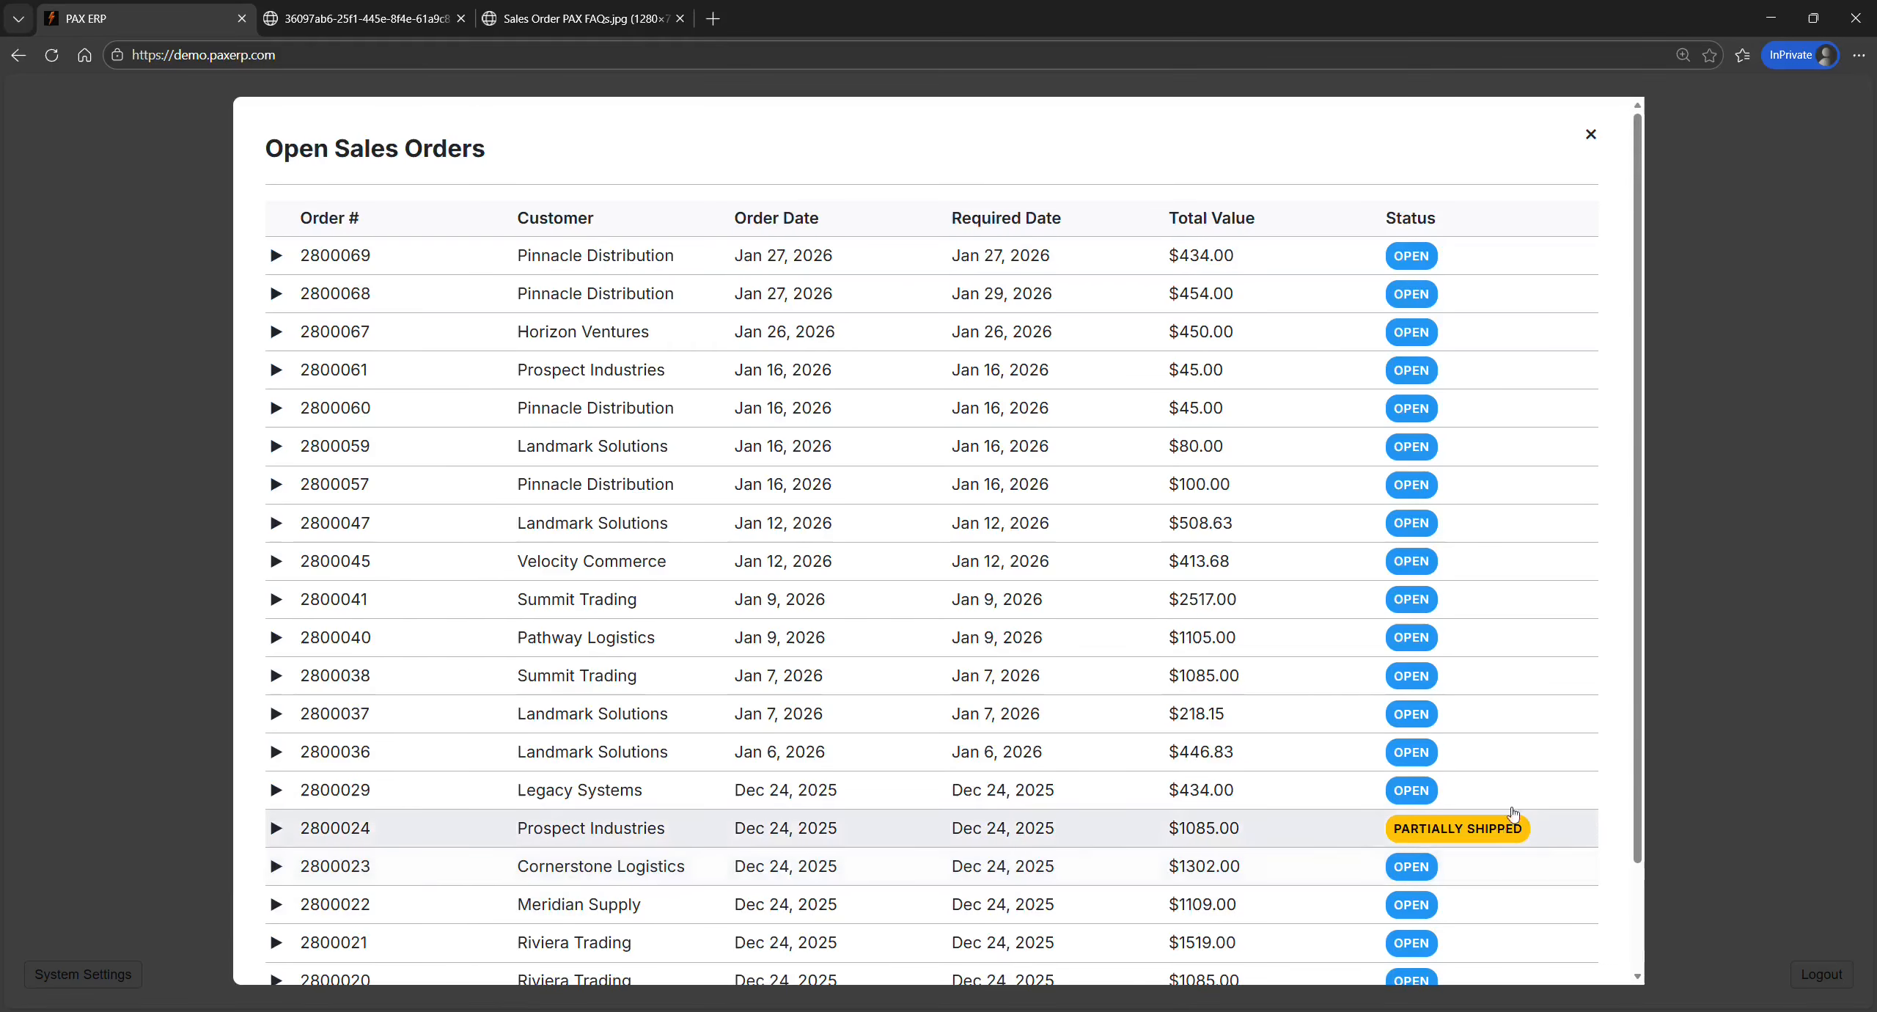
{"action": "left_click", "coordinate": [1272, 272]}
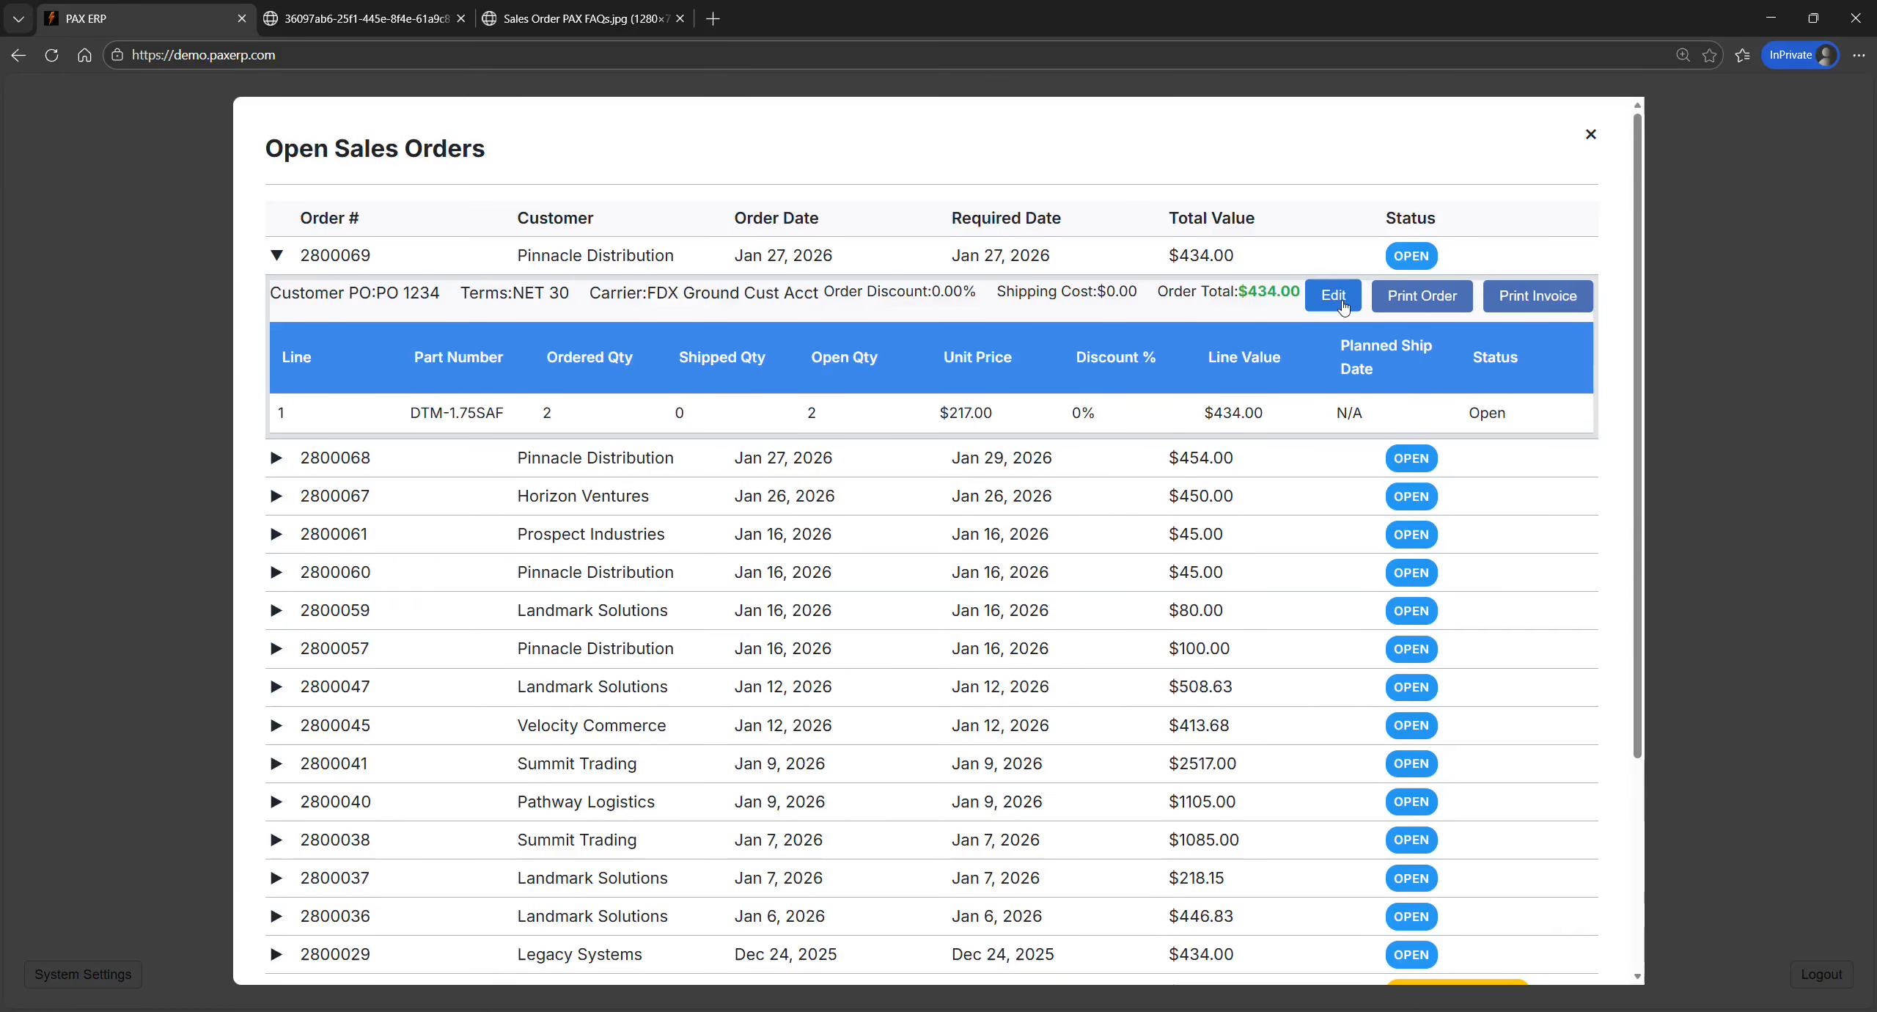
{"action": "left_click", "coordinate": [1343, 307]}
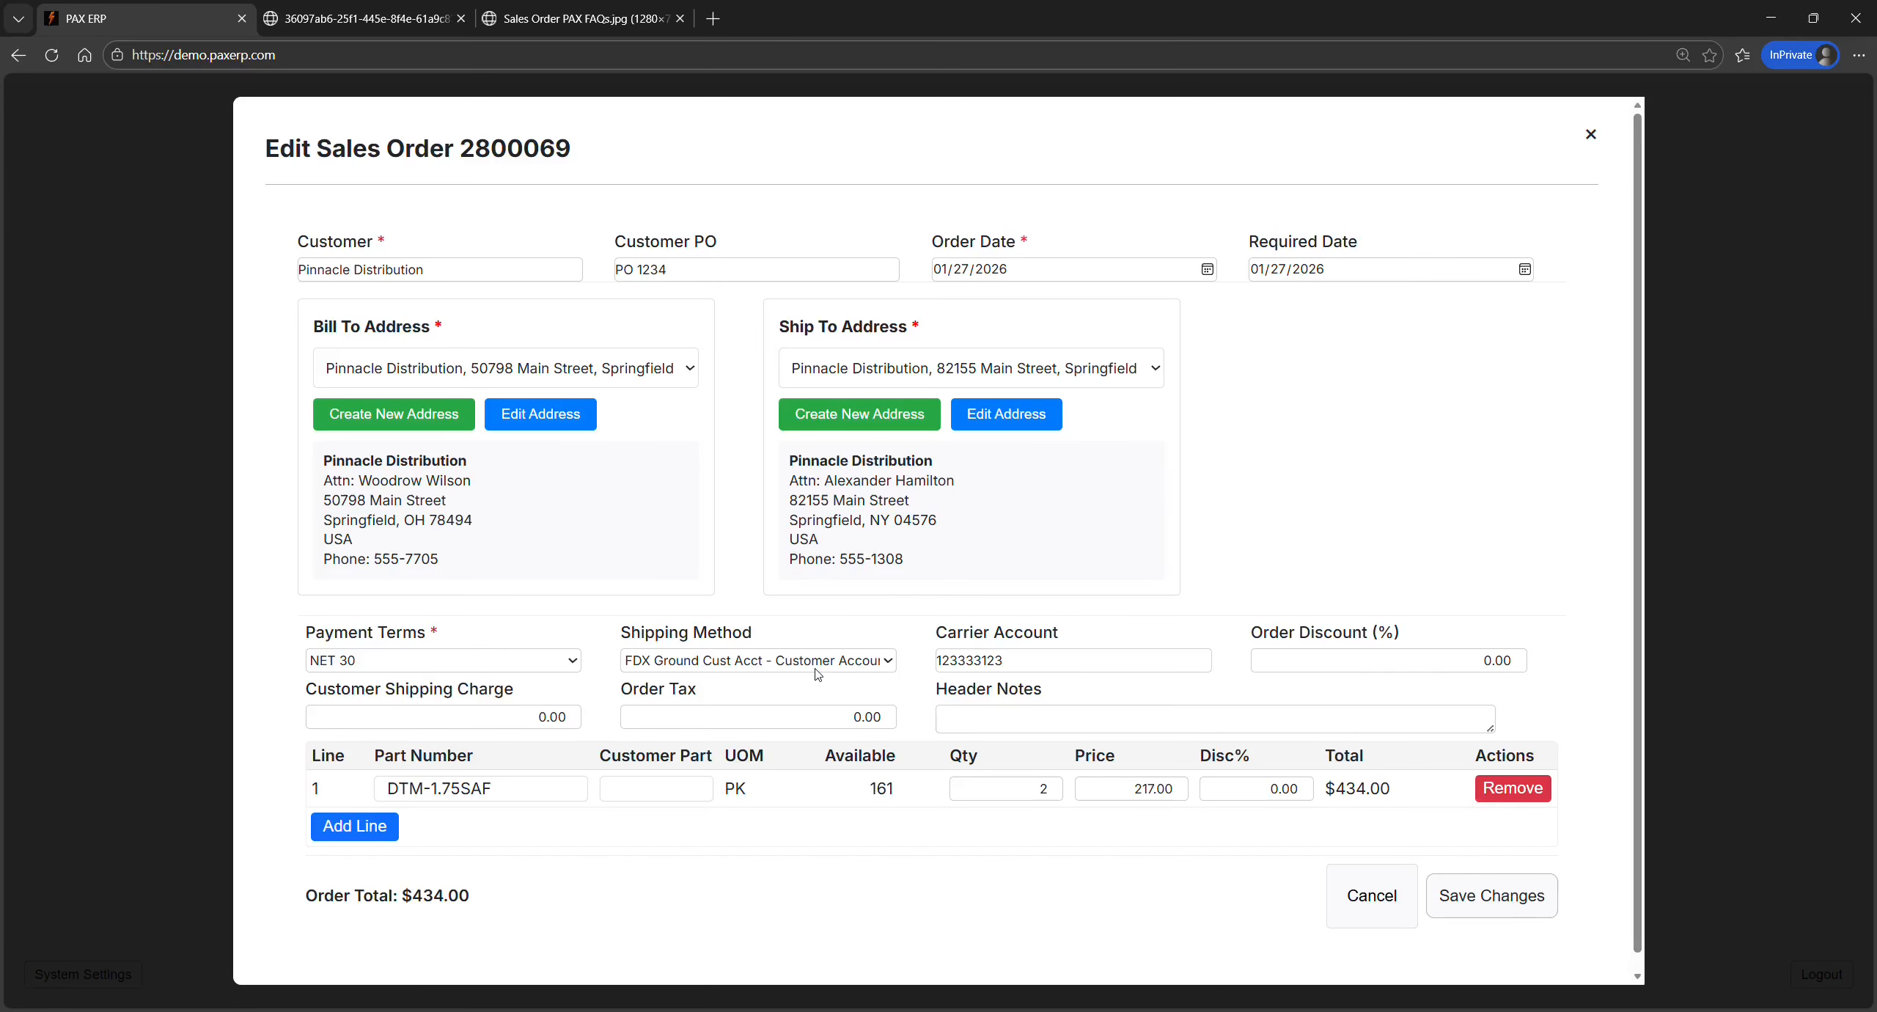
Change the order's shipping method to FDX Ground Invoice - Bill Customer and set the customer shipping charge to 20
{"action": "left_click", "coordinate": [748, 546]}
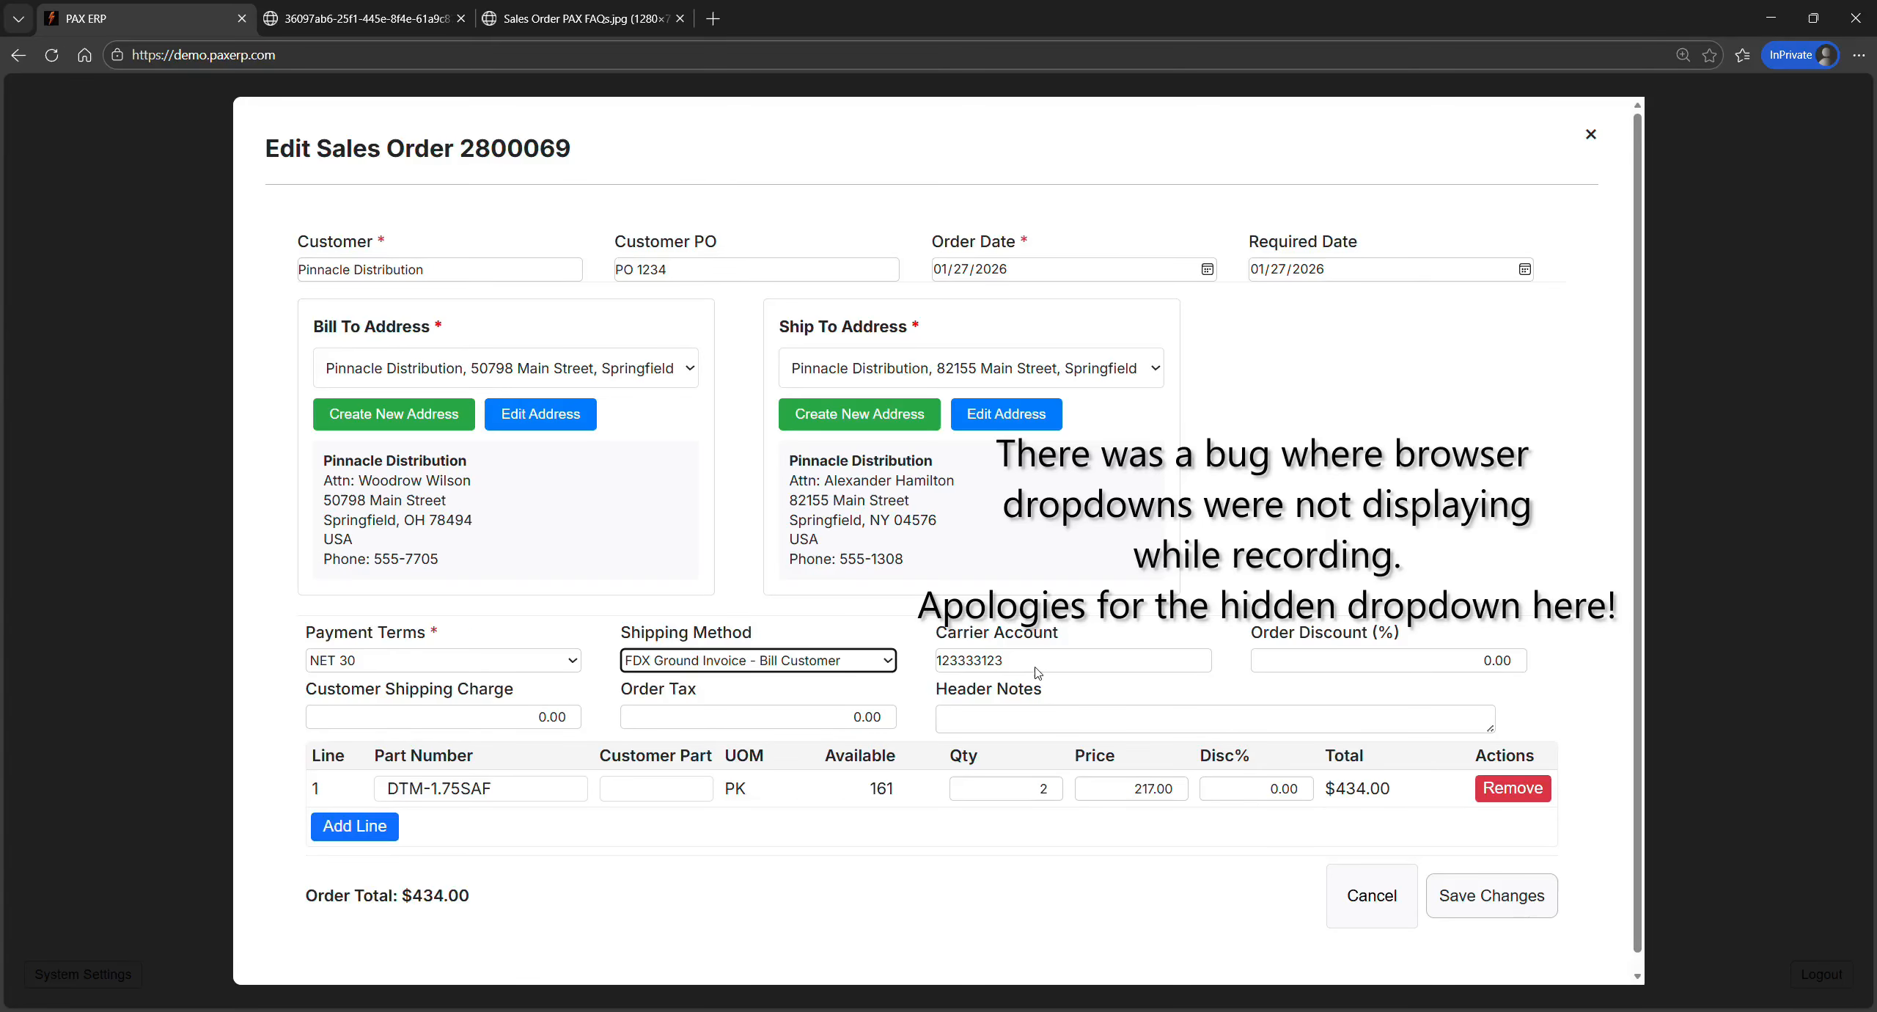
{"action": "left_click", "coordinate": [944, 698]}
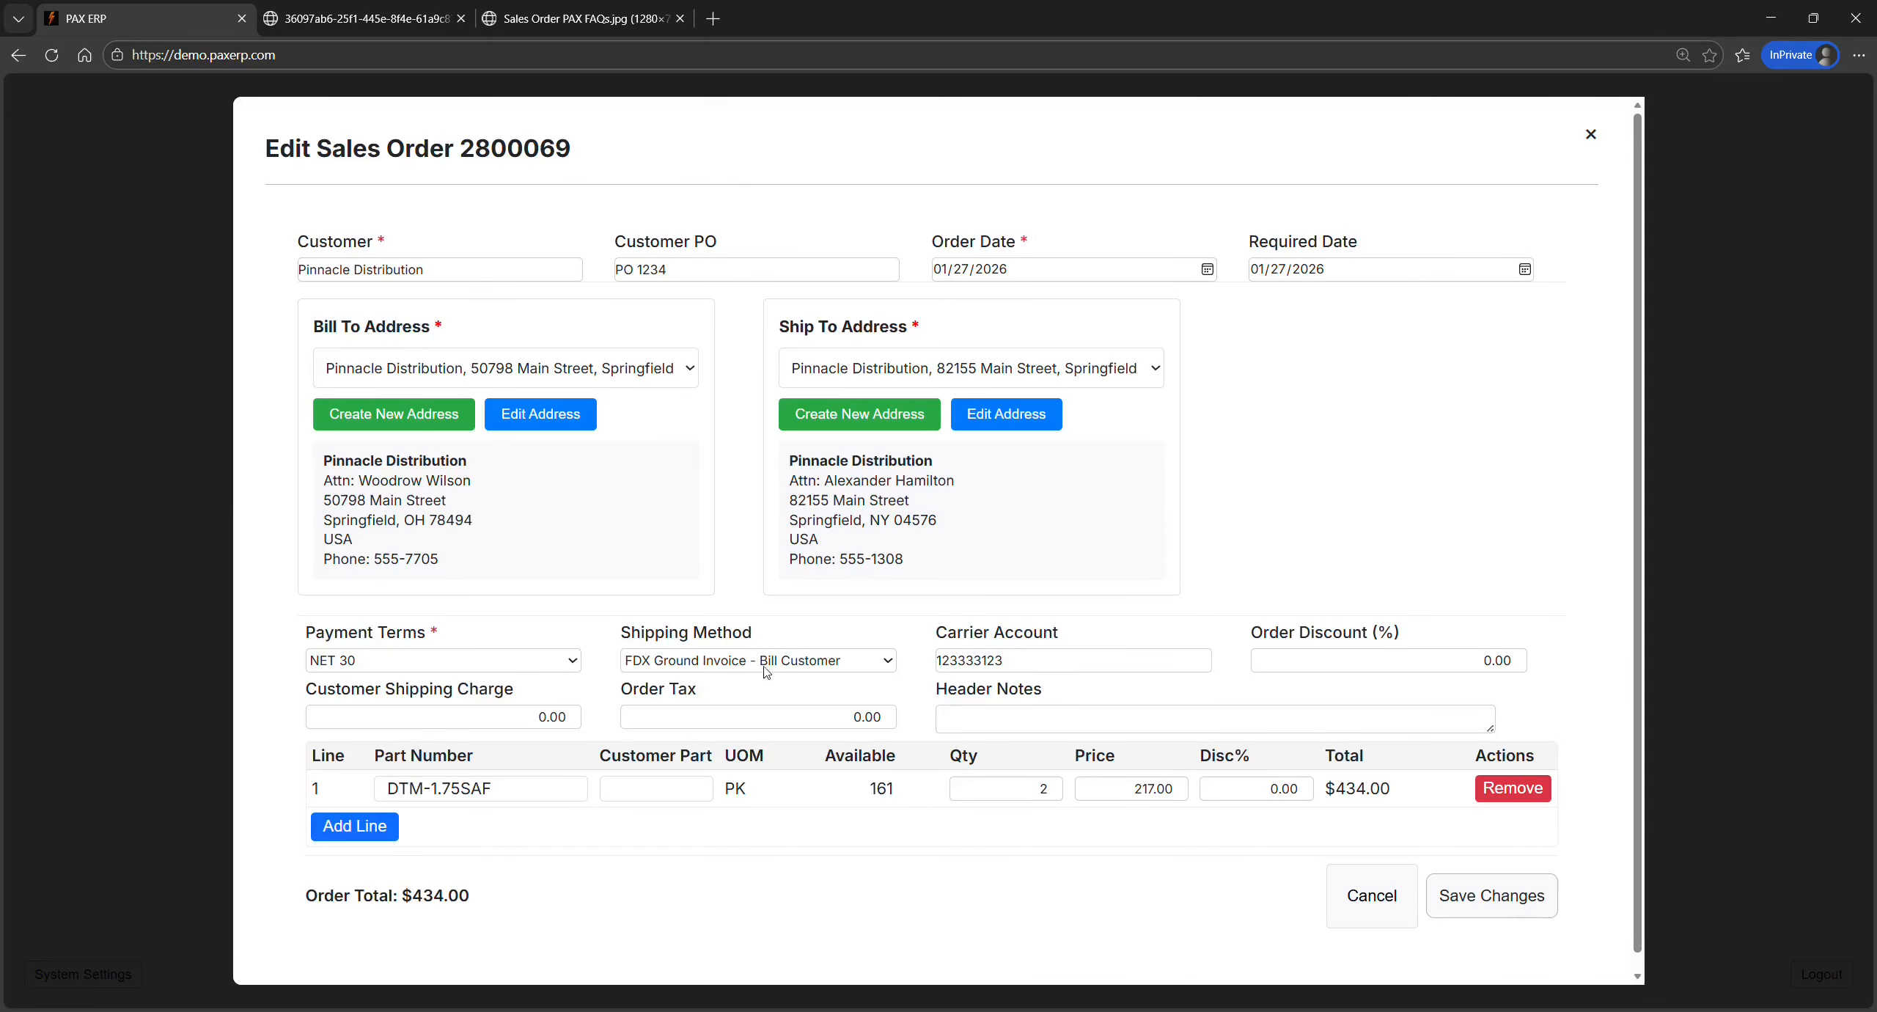
{"action": "left_click", "coordinate": [512, 725]}
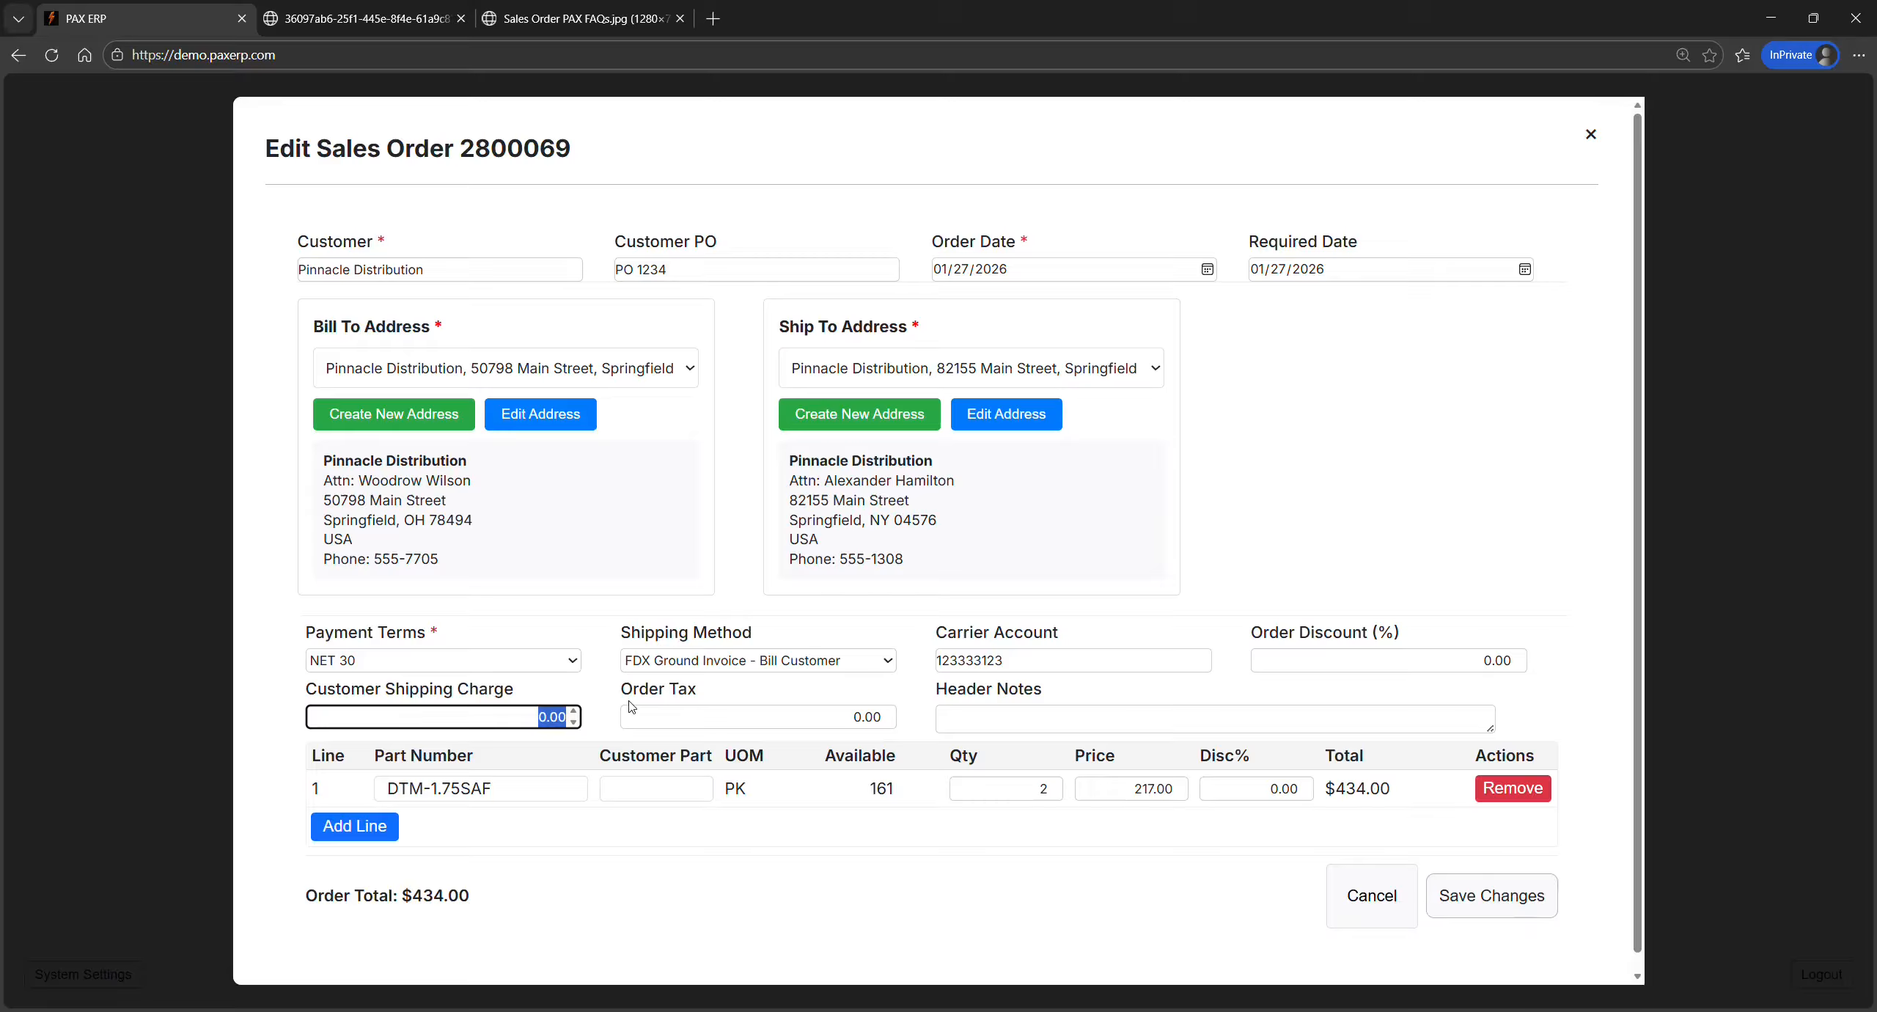
{"action": "type", "text": "20"}
{"action": "left_click", "coordinate": [629, 707]}
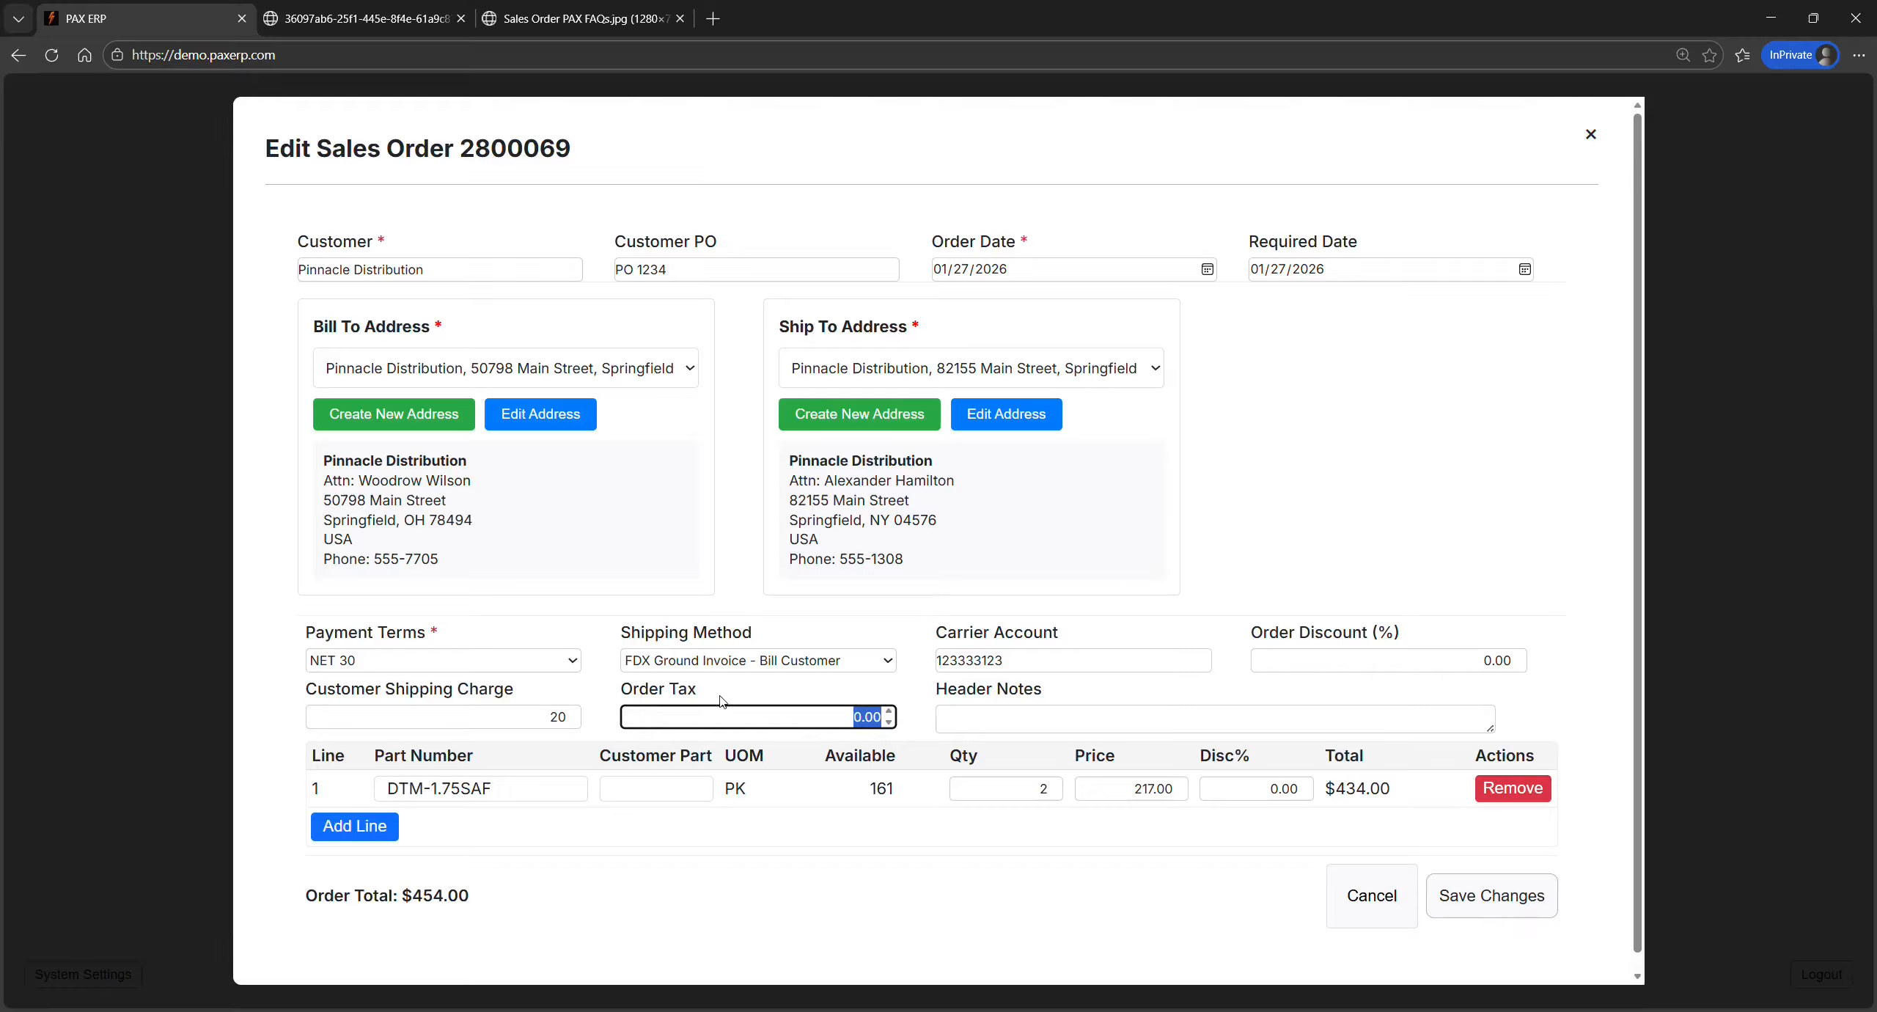
Set the quantity of the DTM-1.75SAF line to 3 and save the changes to the sales order
{"action": "double_click", "coordinate": [1041, 788]}
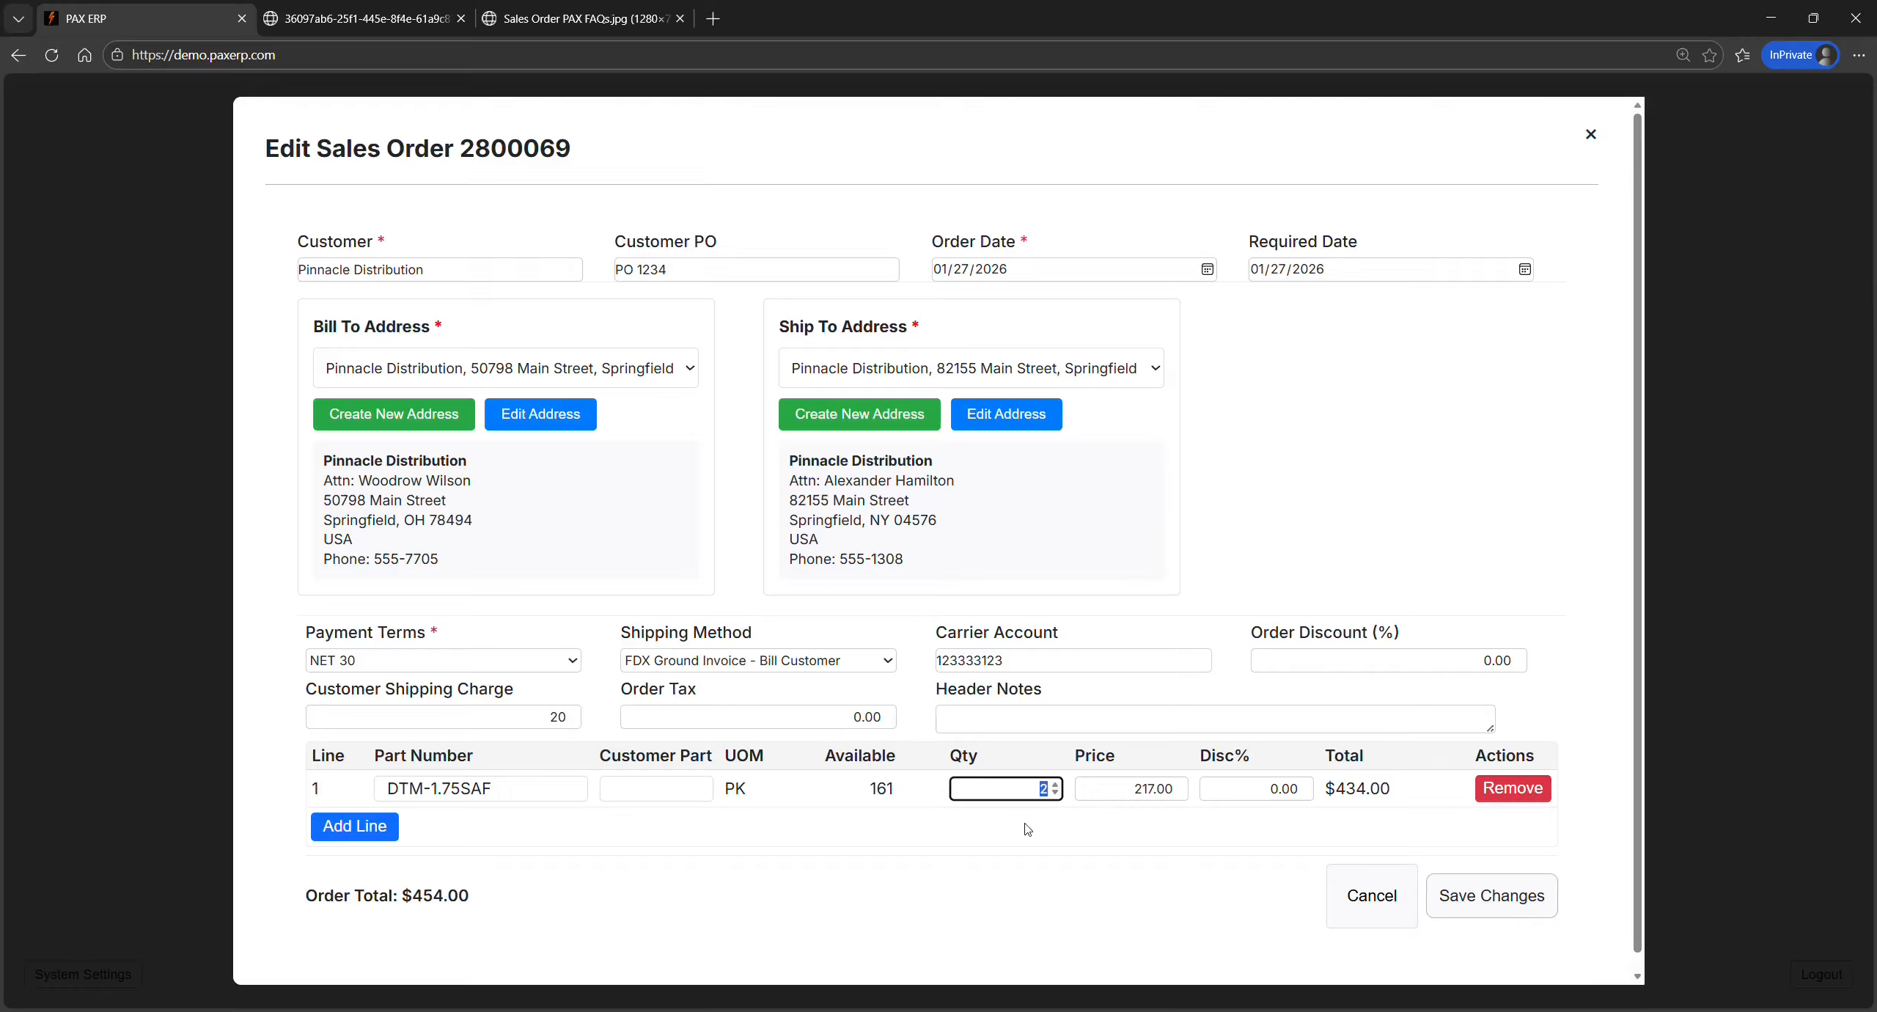
{"action": "type", "text": "3"}
{"action": "left_click", "coordinate": [981, 813]}
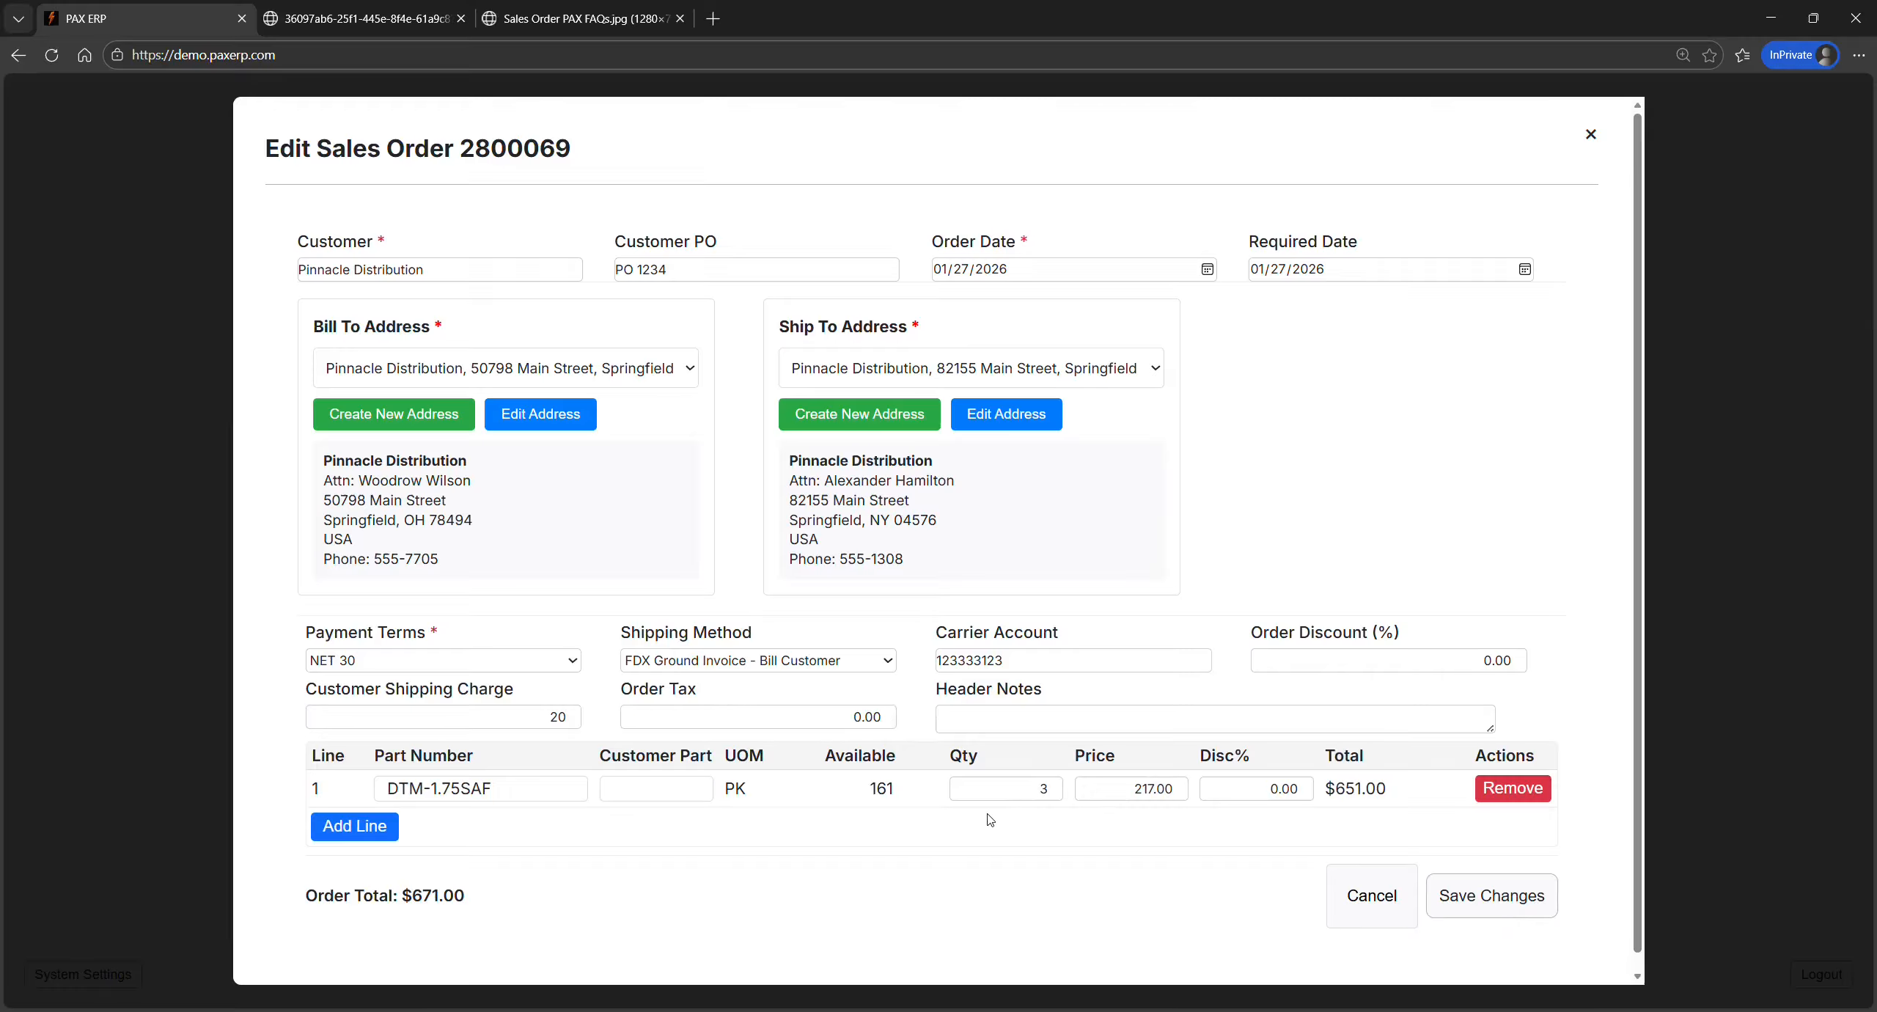
{"action": "left_click", "coordinate": [1477, 891]}
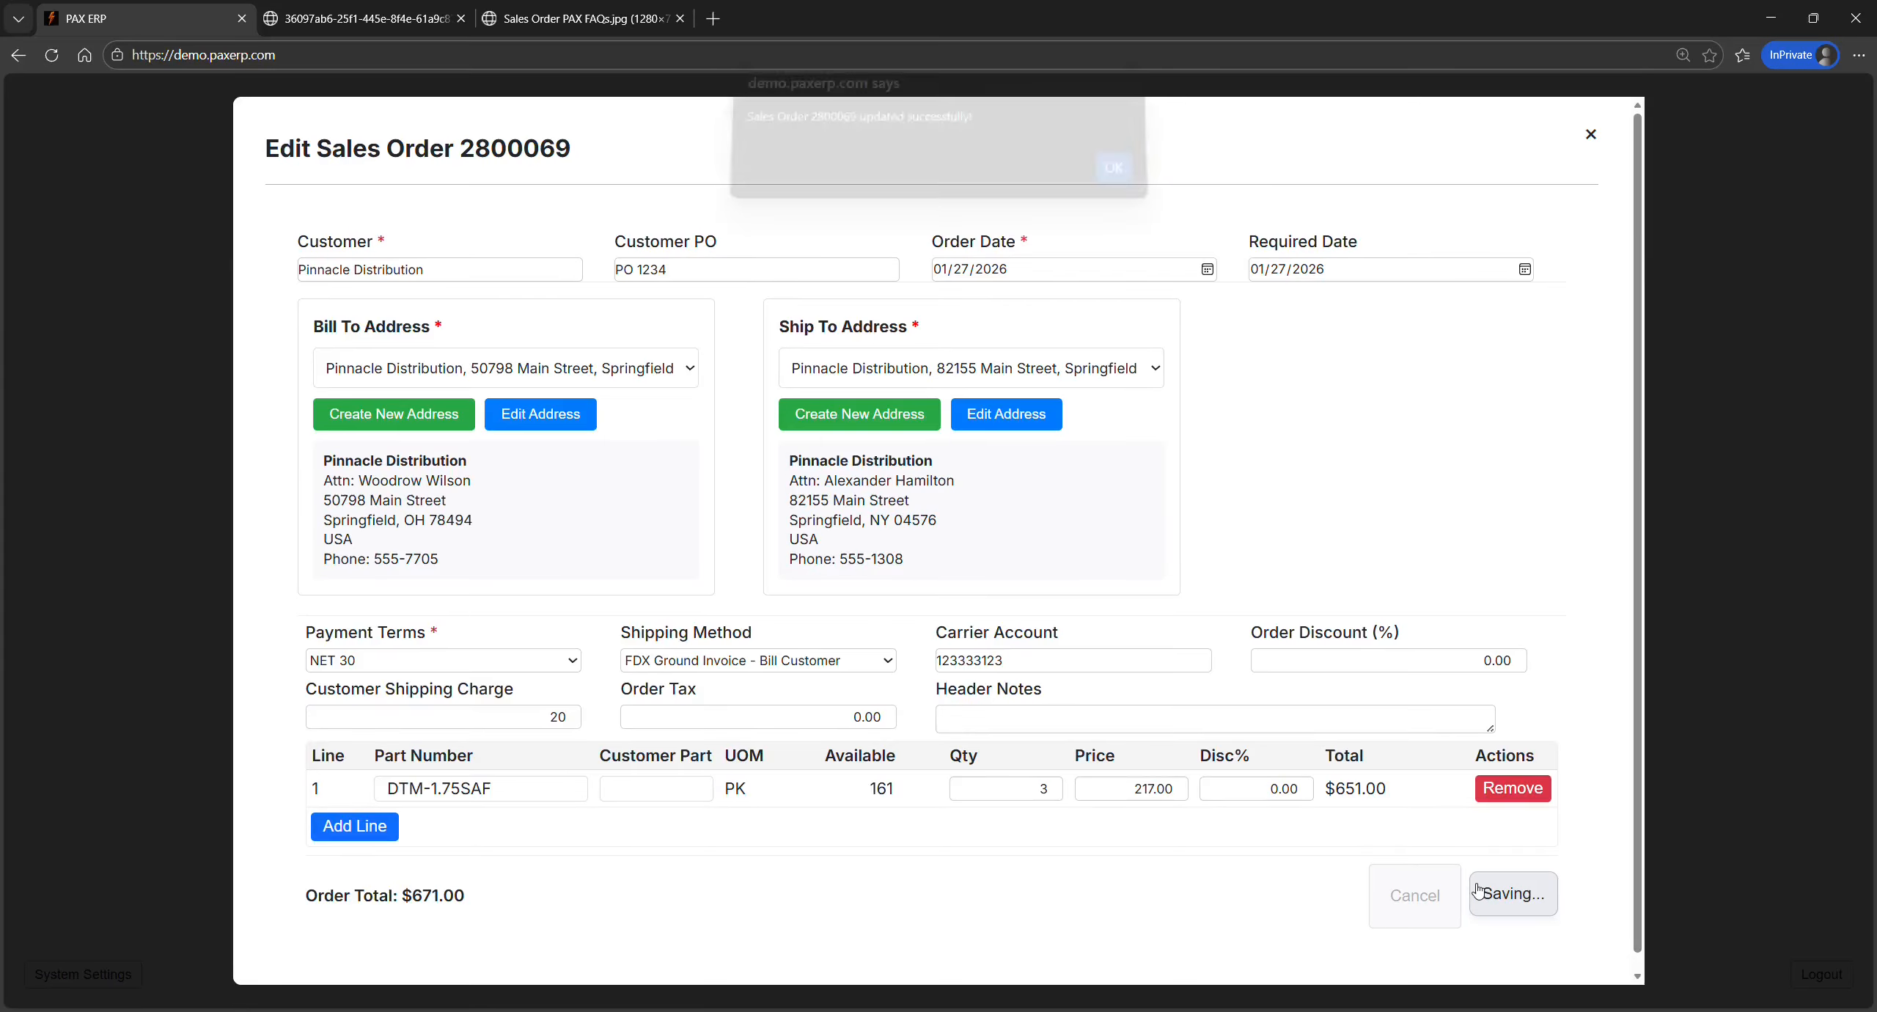
{"action": "left_click", "coordinate": [1112, 181]}
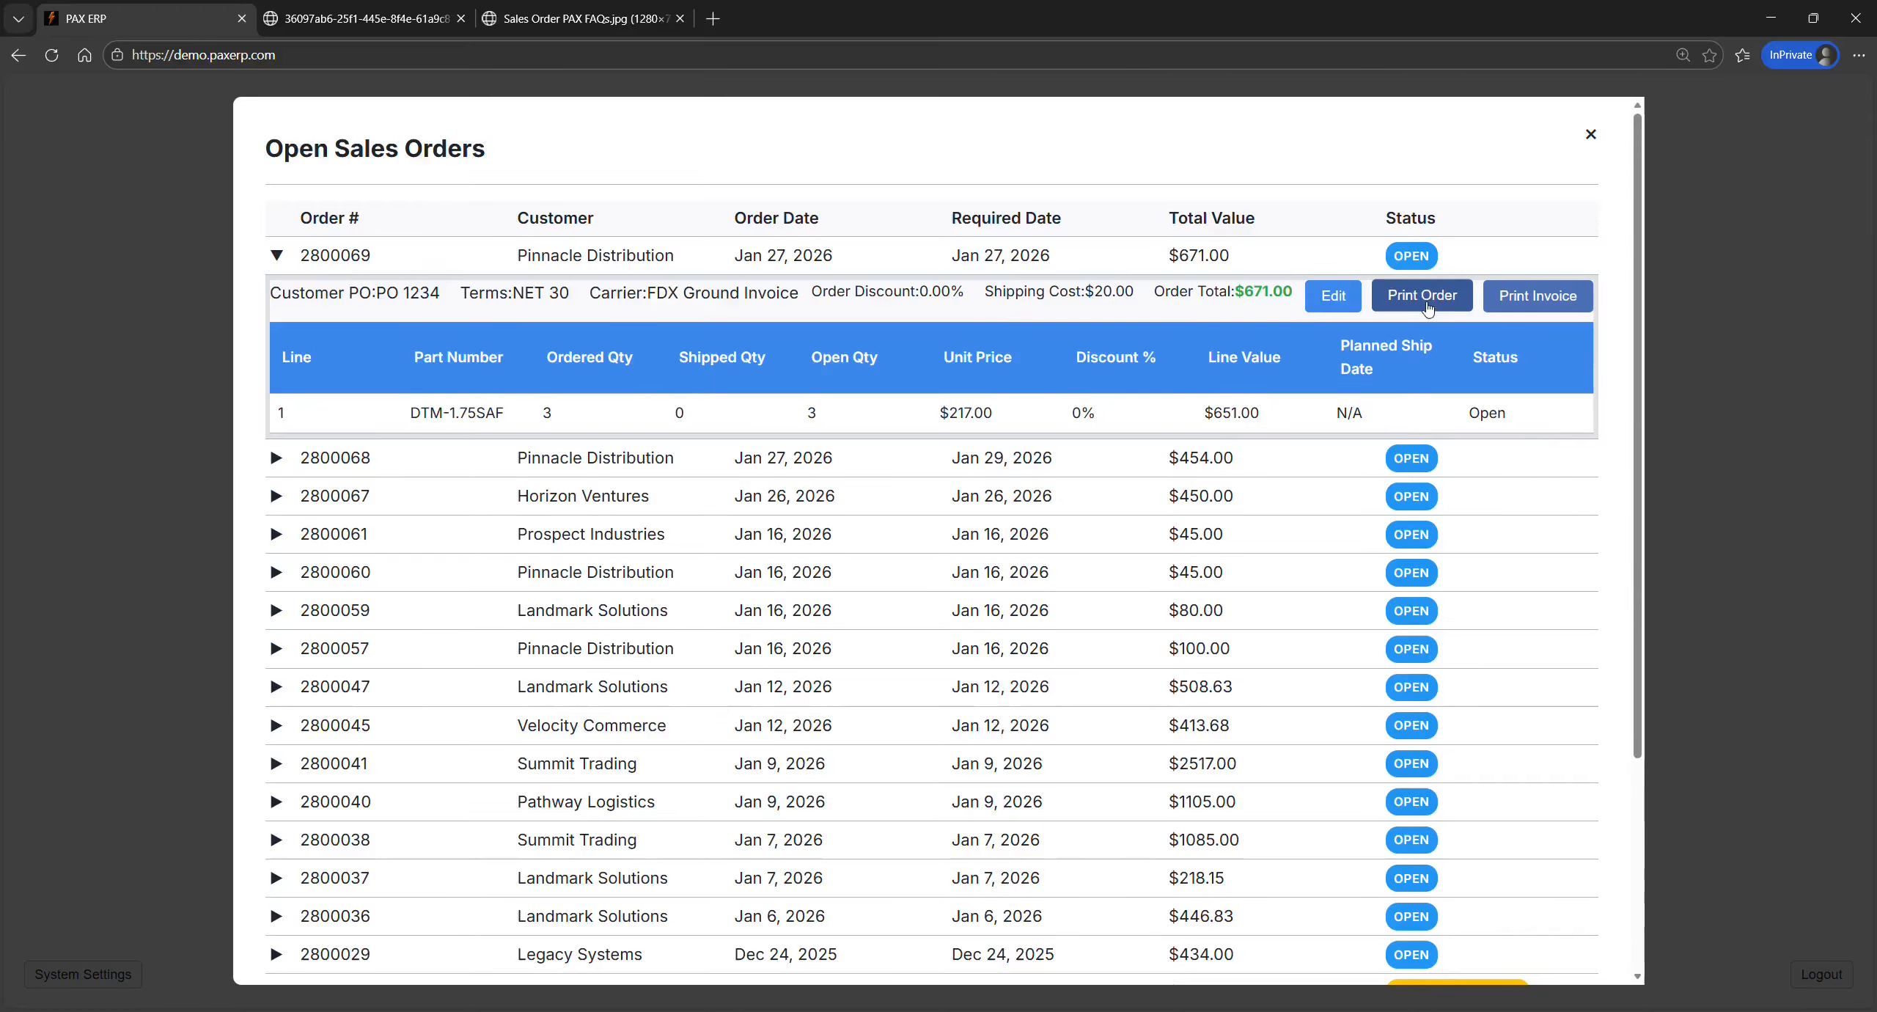
Review the printable PDF of the edited Pinnacle Distribution order, close it, and bring up the Sales Order FAQs image
{"action": "left_click", "coordinate": [1425, 301]}
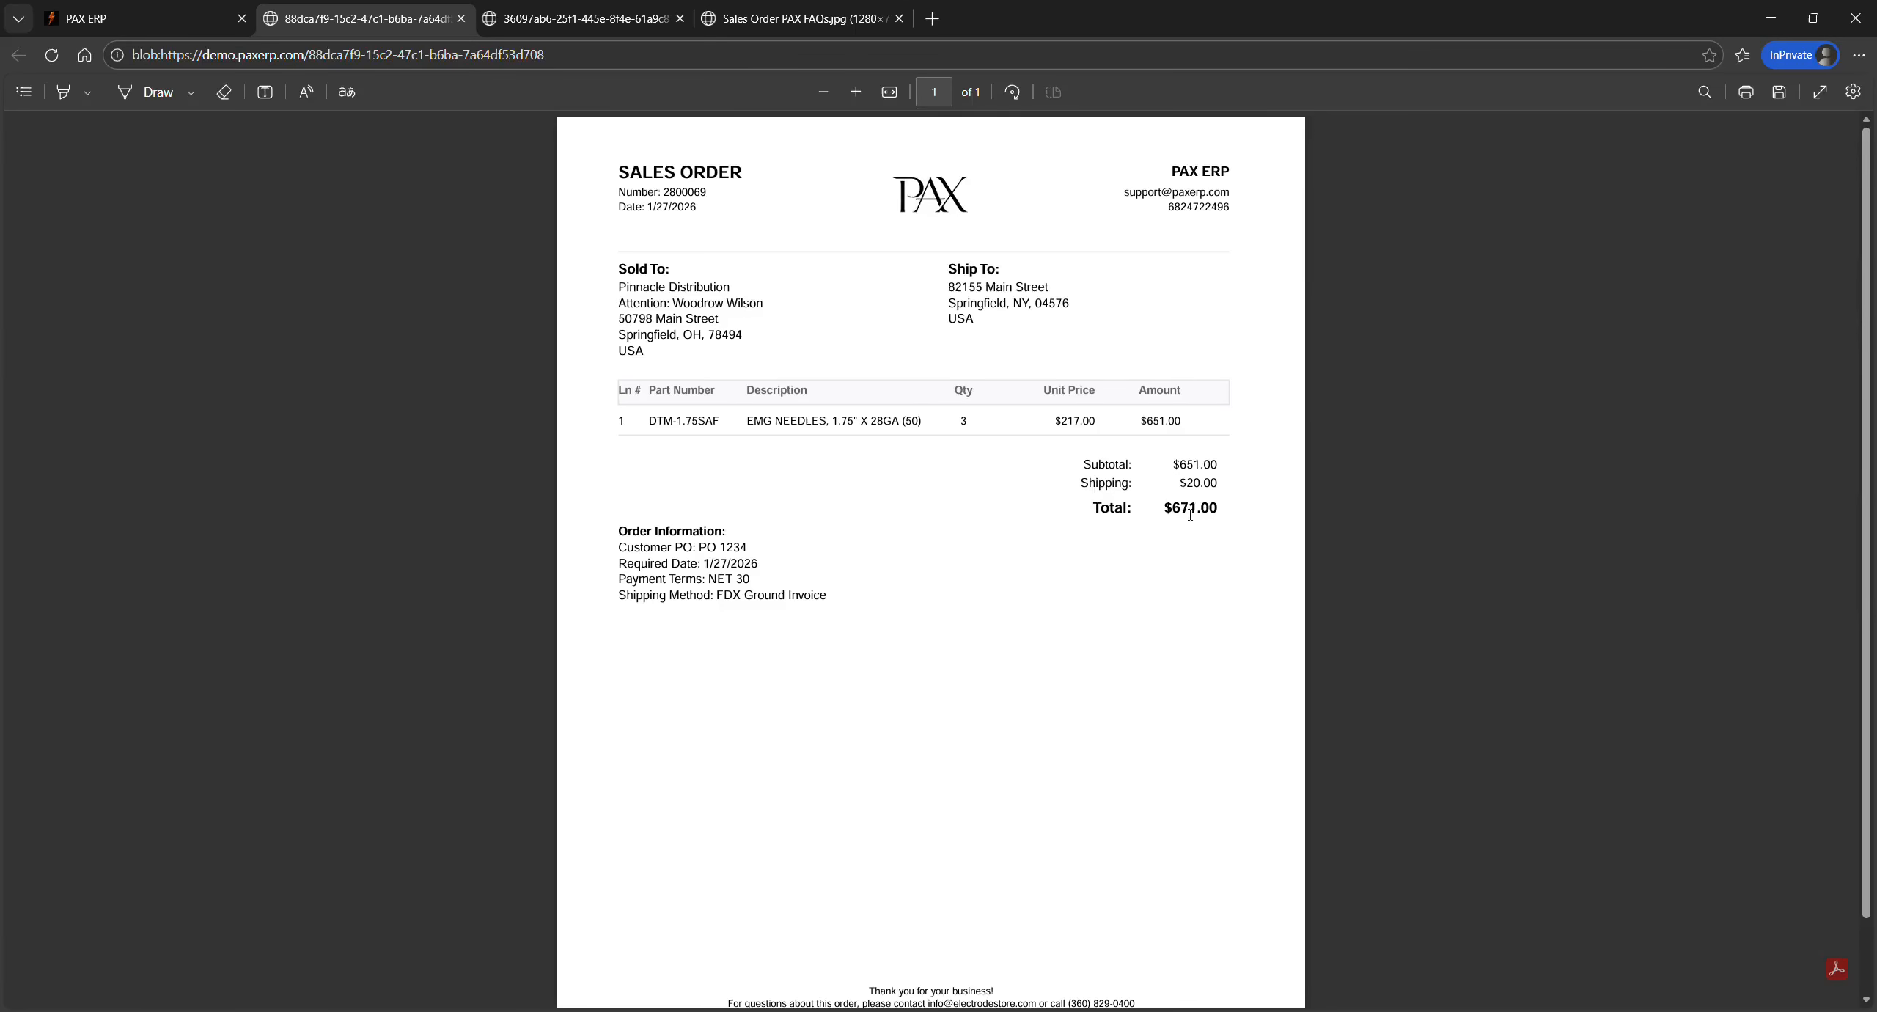
{"action": "left_click", "coordinate": [461, 19]}
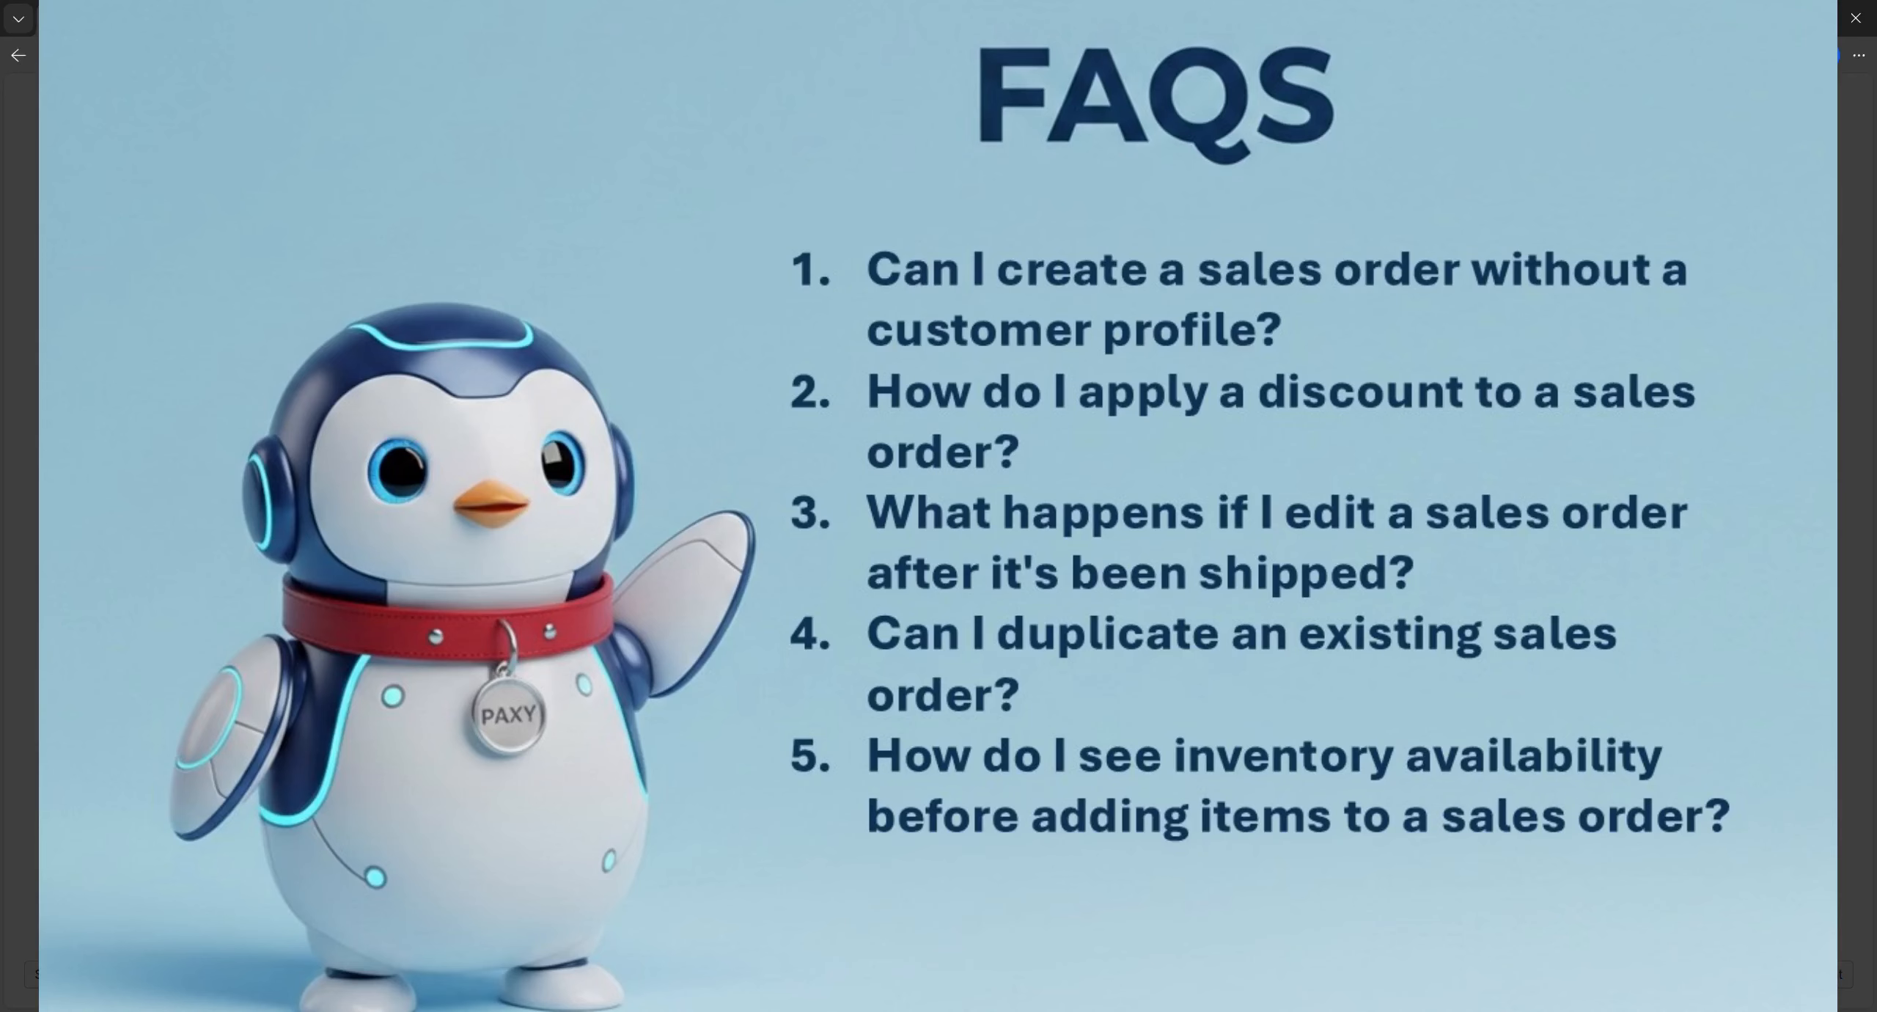
{"action": "left_click", "coordinate": [553, 16]}
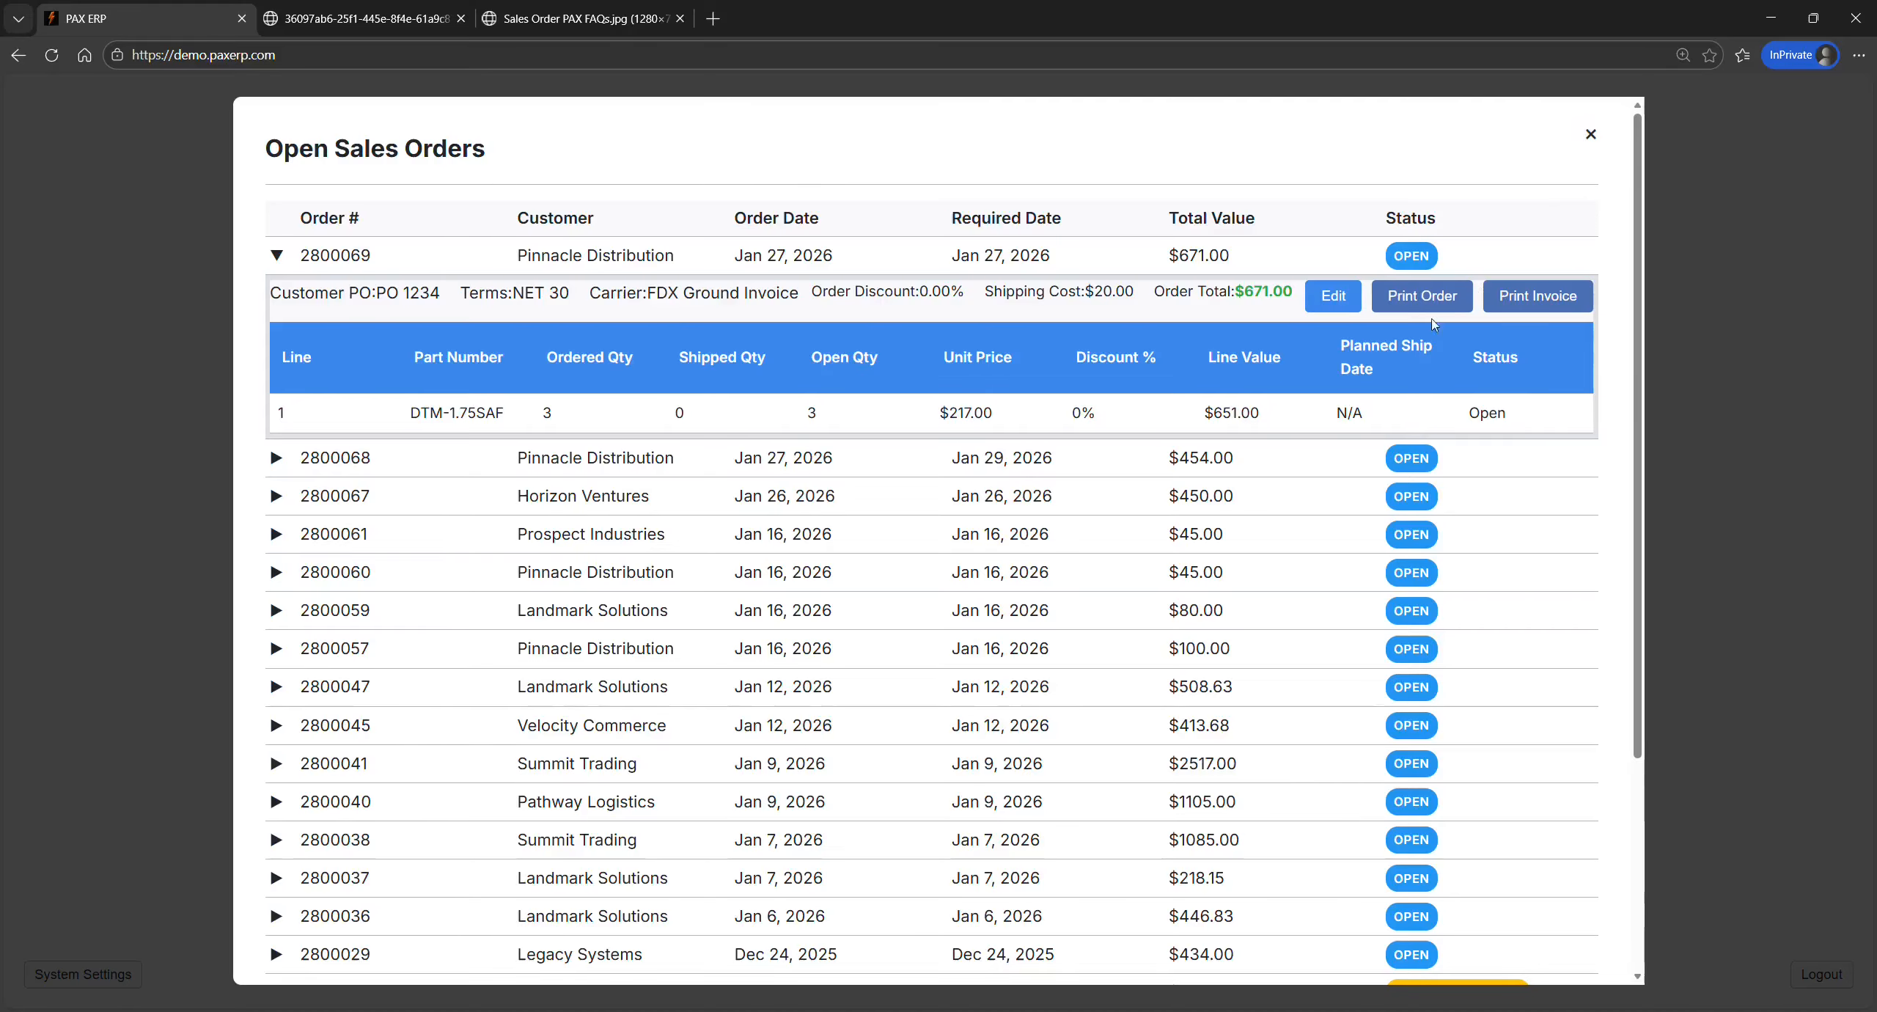
Try a 5% order discount on the newest Pinnacle Distribution order, check the discounted line total, and close the editor without saving
{"action": "left_click", "coordinate": [1331, 306]}
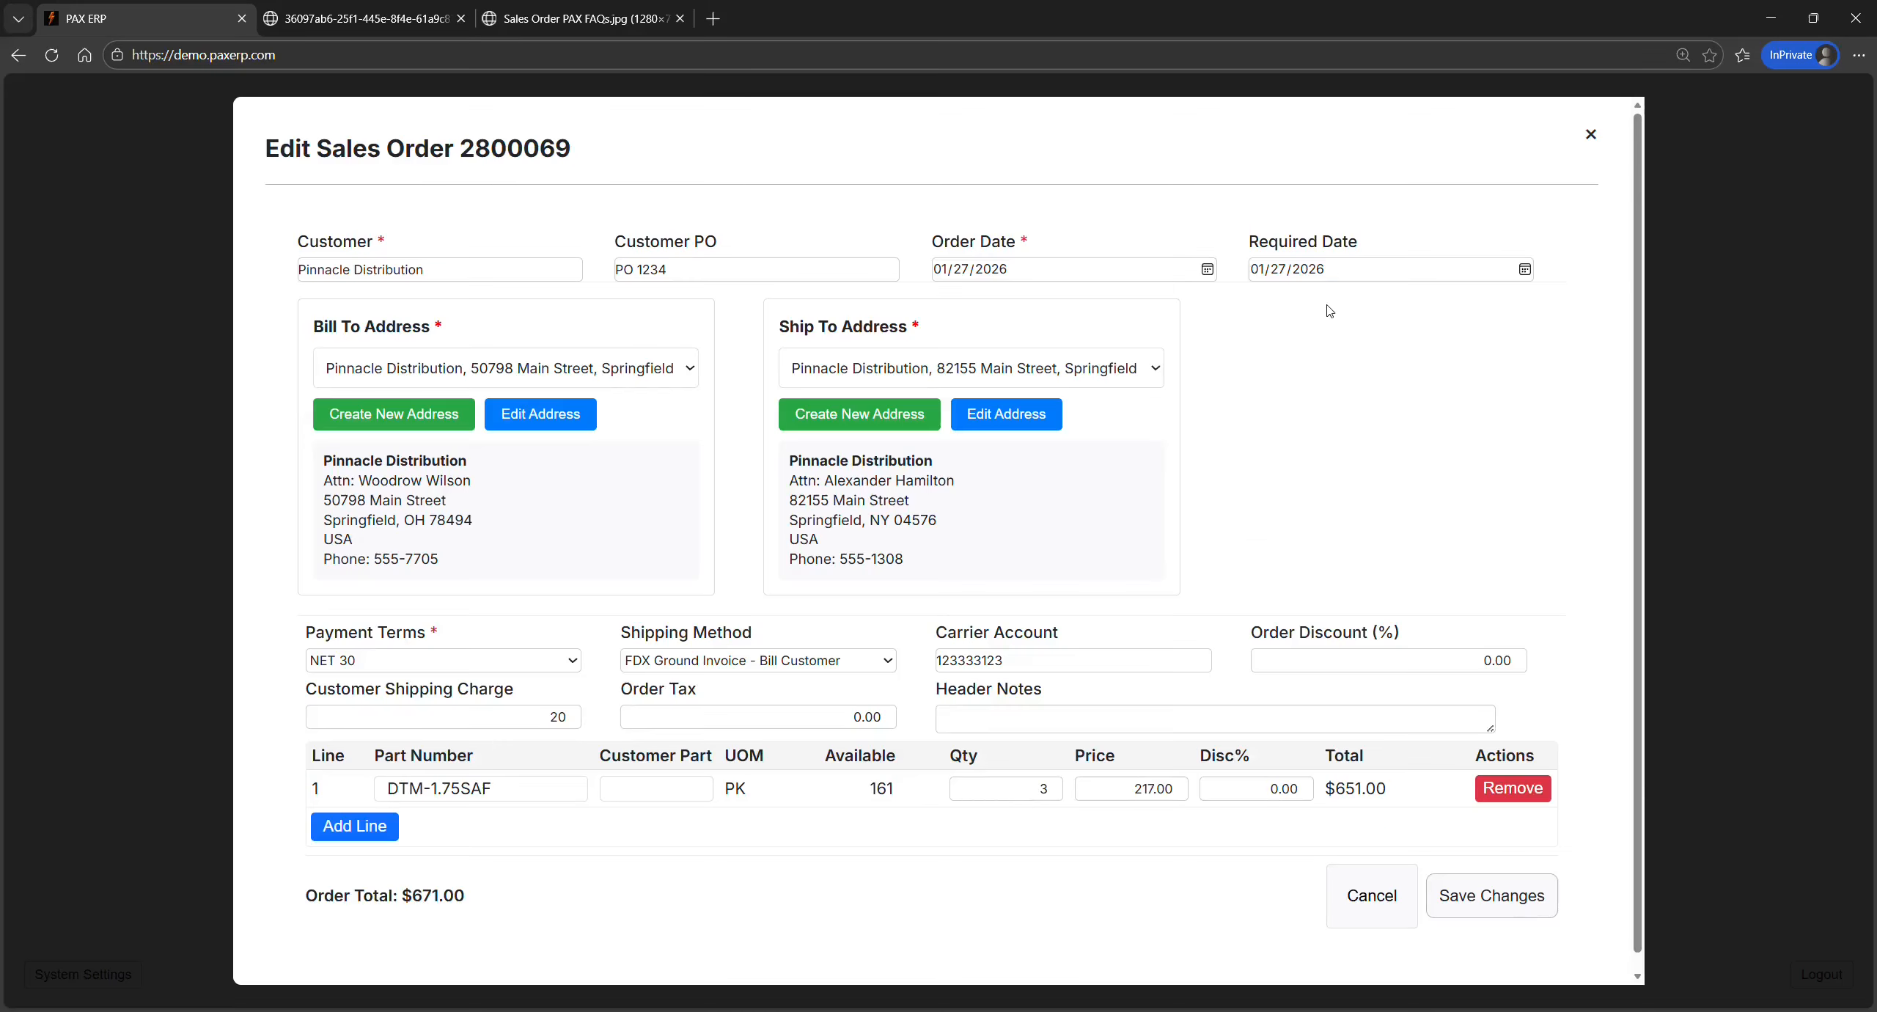
{"action": "left_click_drag", "start_coordinate": [1258, 647], "coordinate": [1574, 664]}
{"action": "left_click", "coordinate": [1408, 635]}
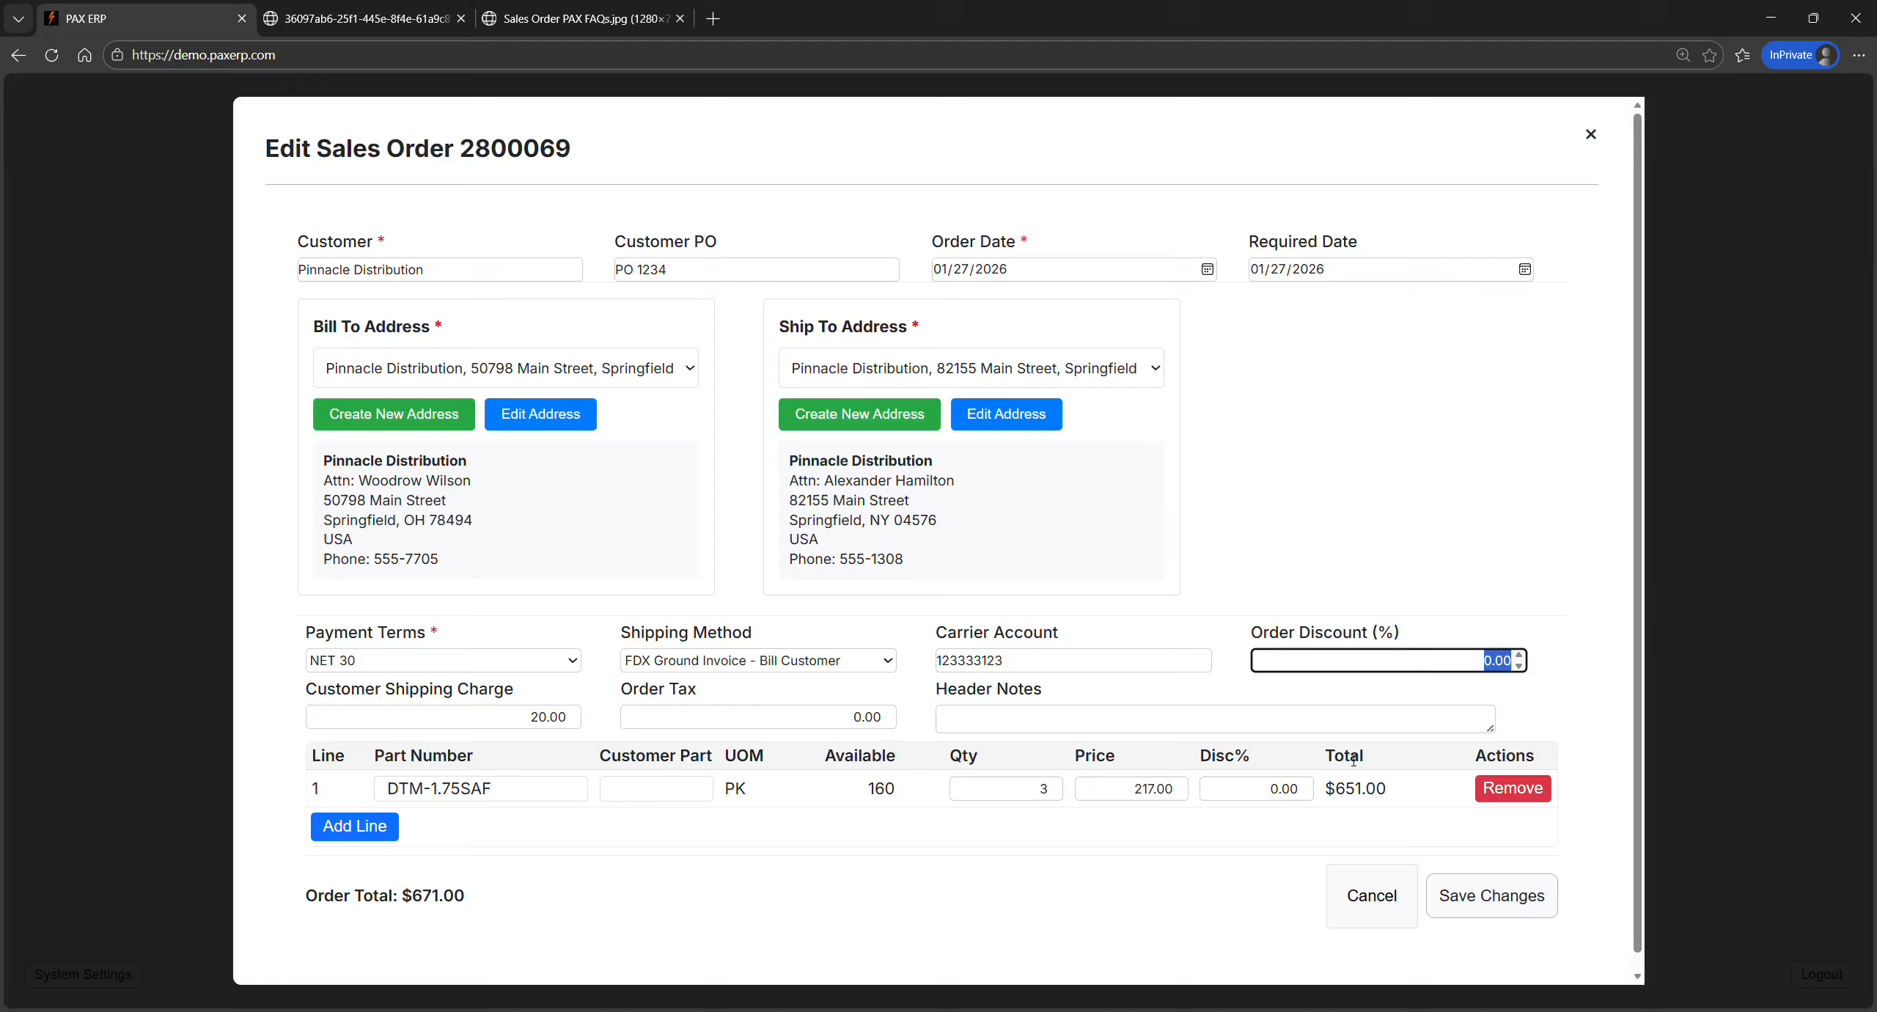
{"action": "type", "text": "5"}
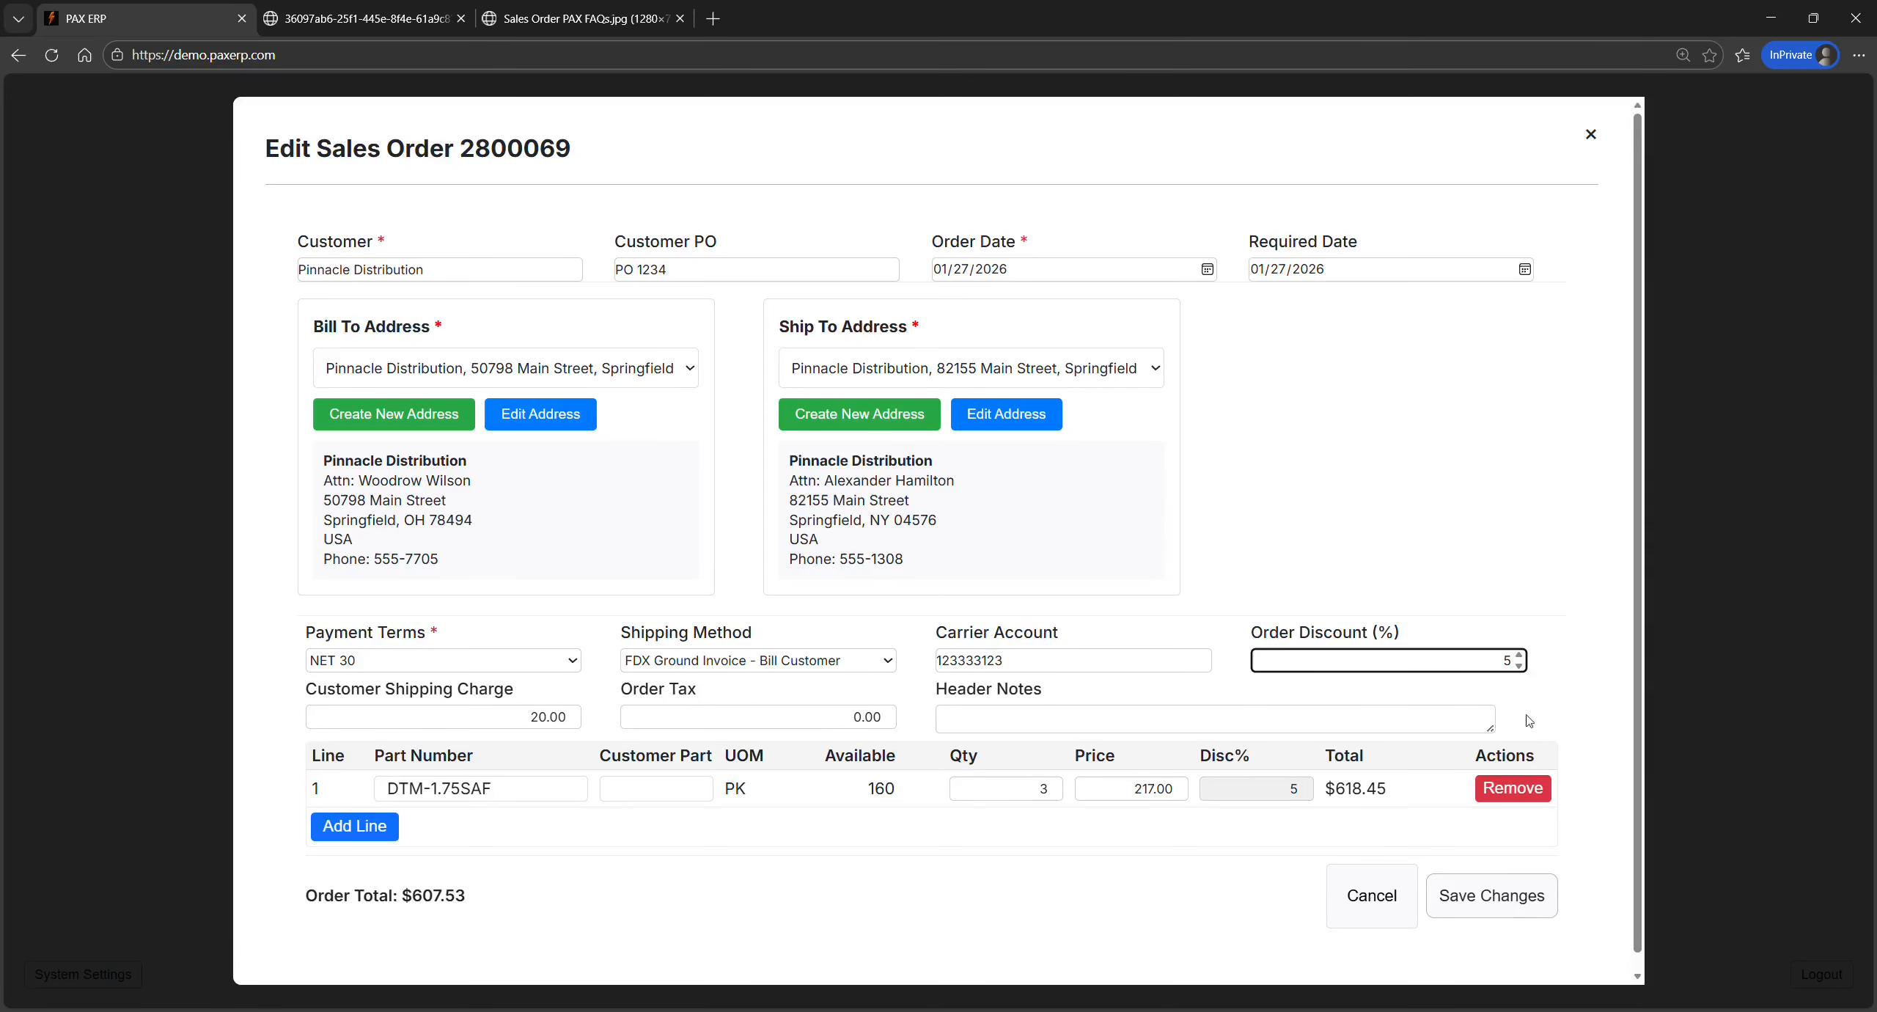
{"action": "left_click_drag", "start_coordinate": [1404, 790], "coordinate": [1339, 790]}
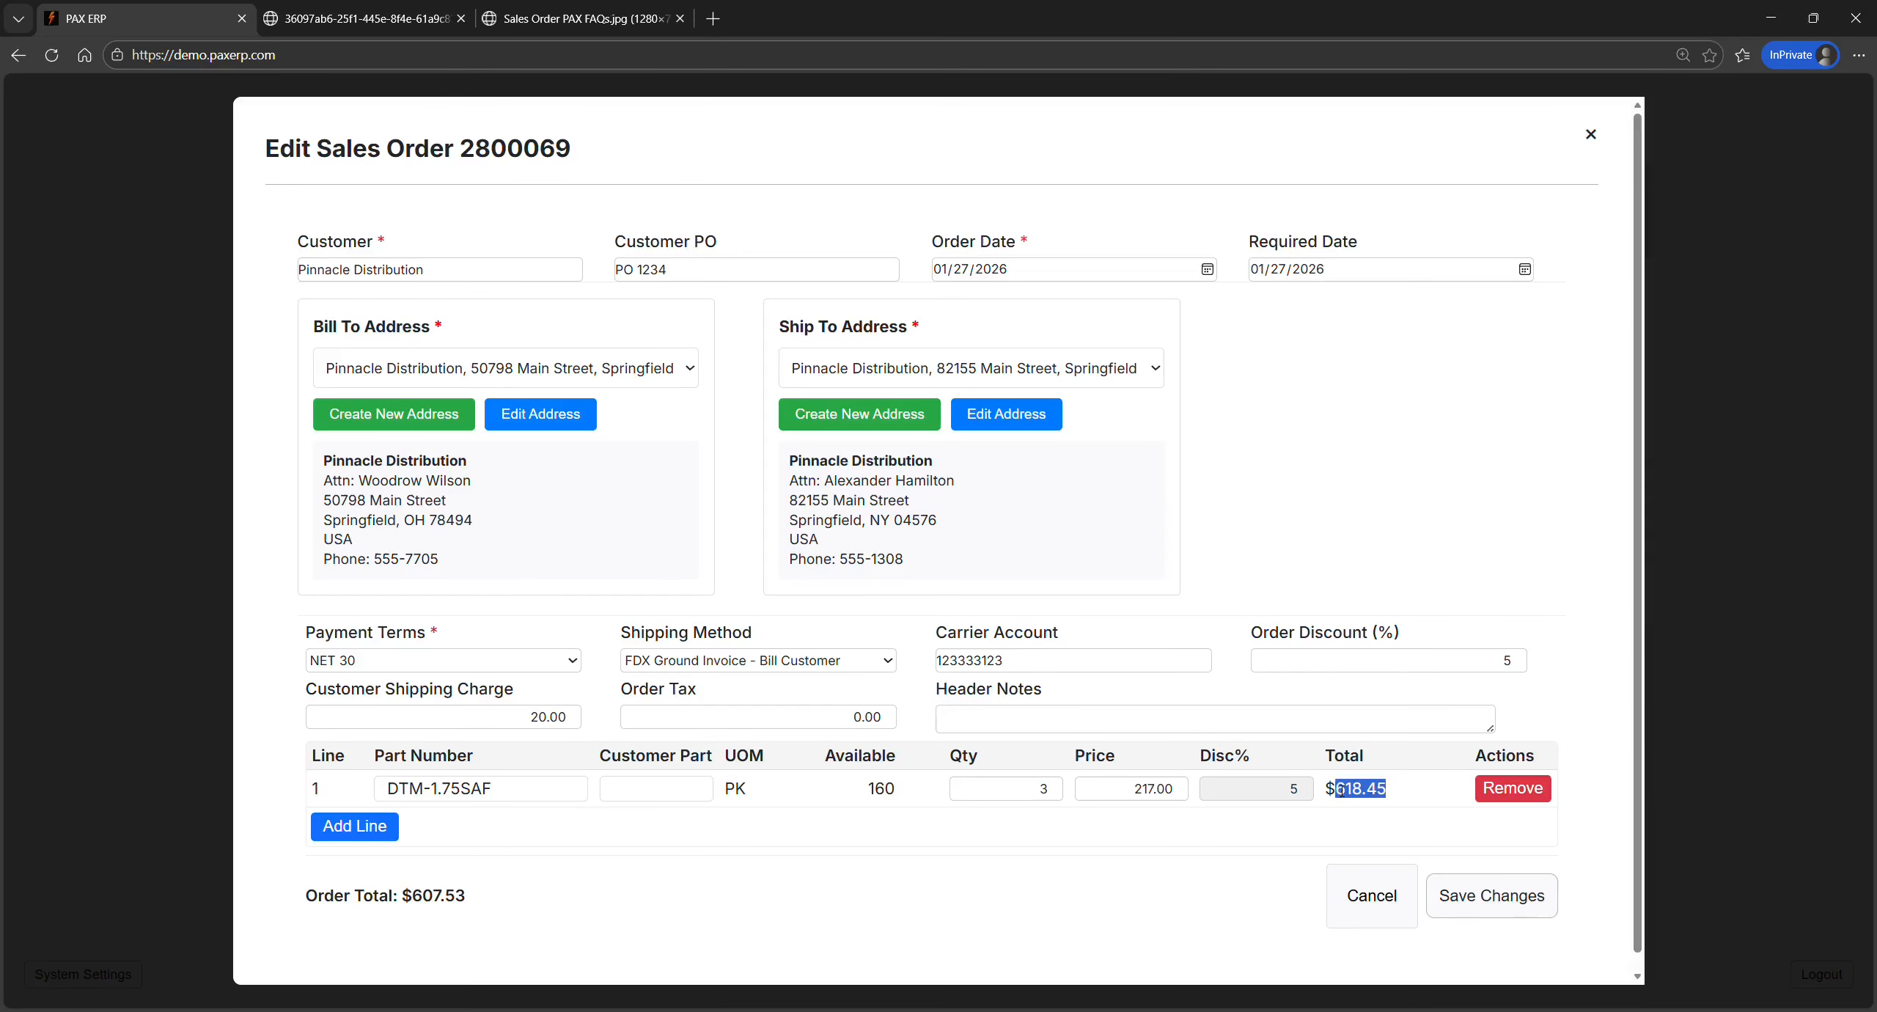
{"action": "left_click", "coordinate": [1369, 812]}
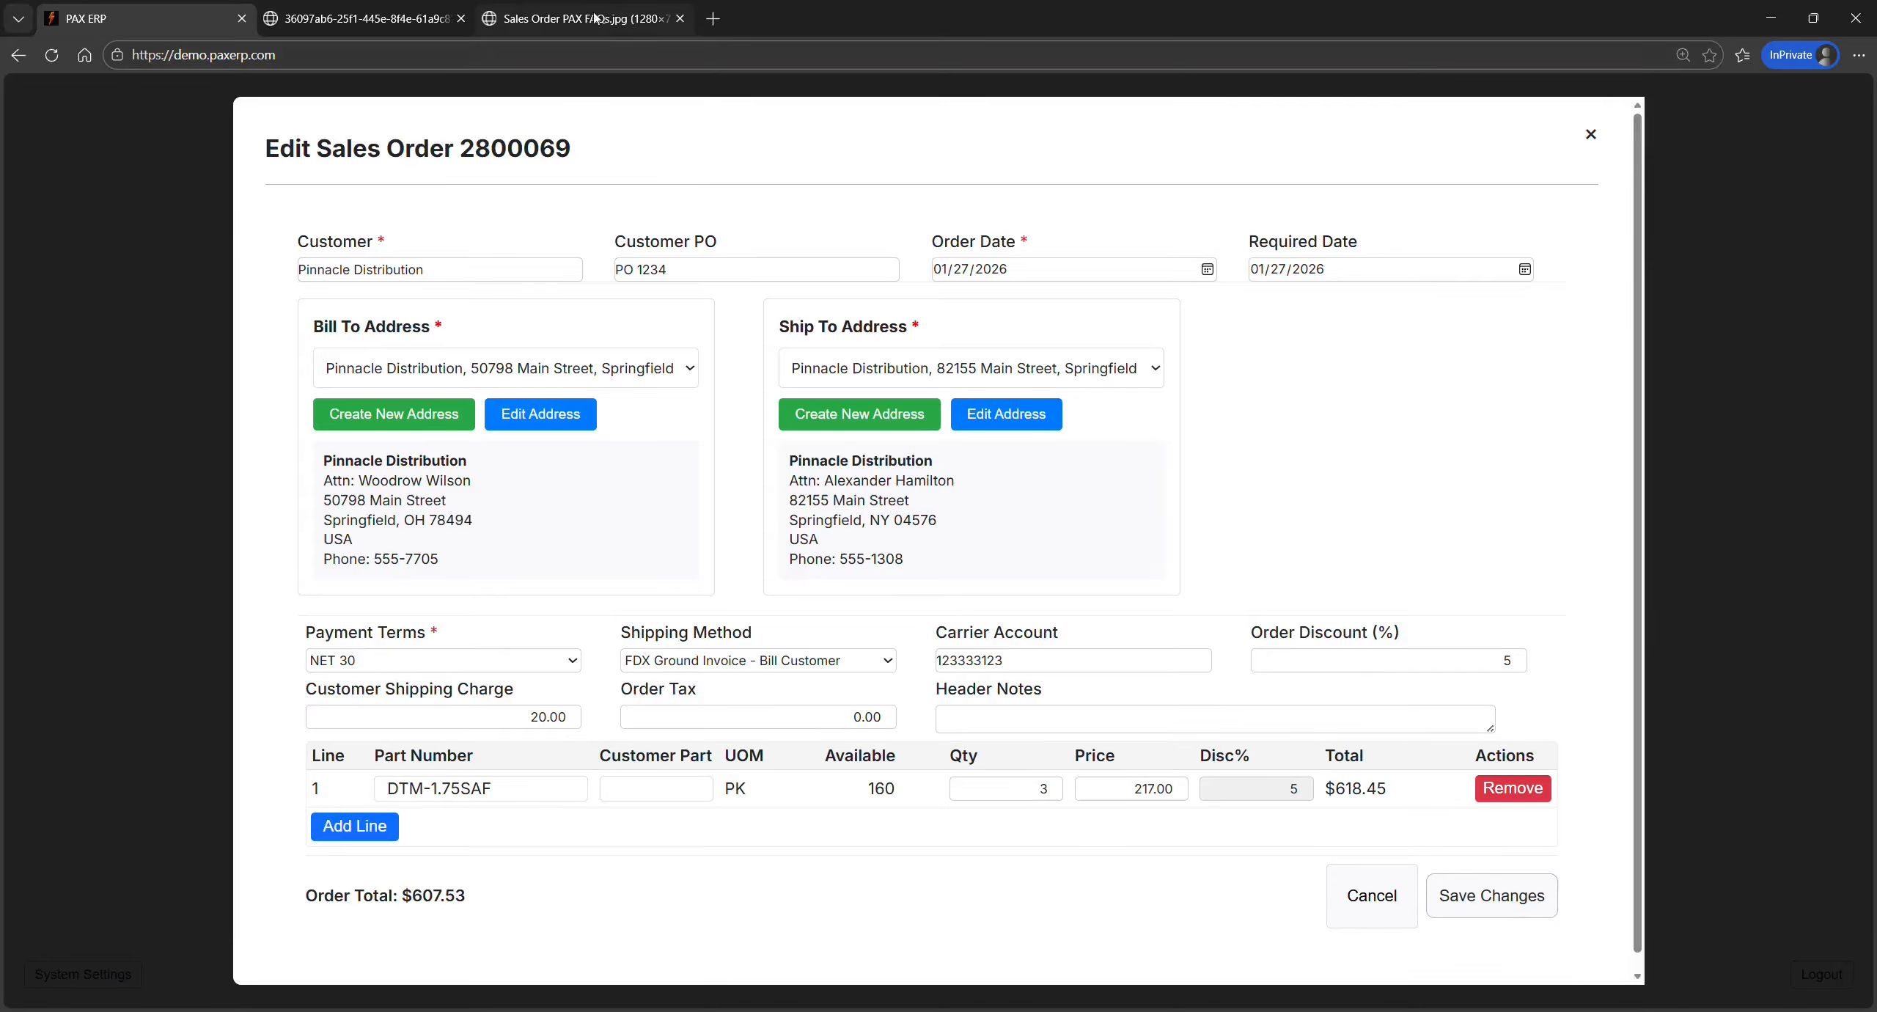
{"action": "left_click", "coordinate": [1591, 134]}
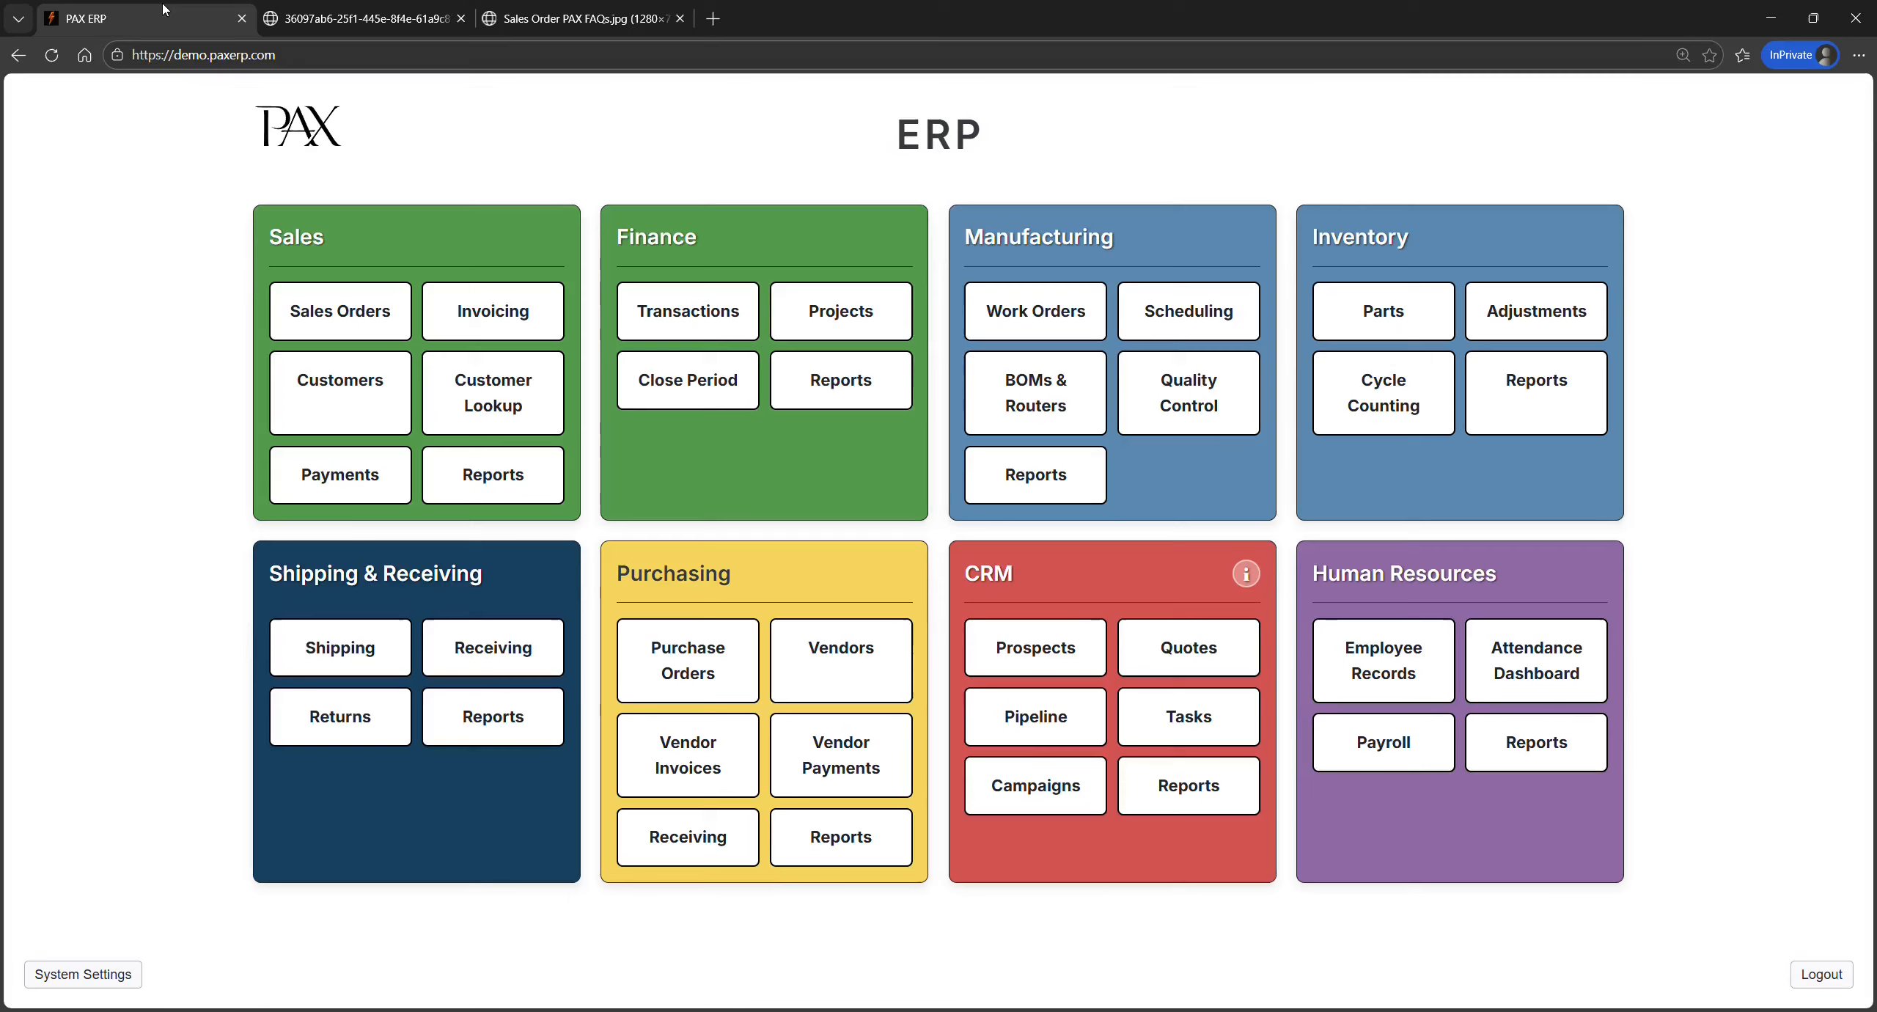
Examine the invoice details for the newest Pinnacle Distribution order, and return to the Sales Order FAQs image
{"action": "left_click", "coordinate": [475, 310]}
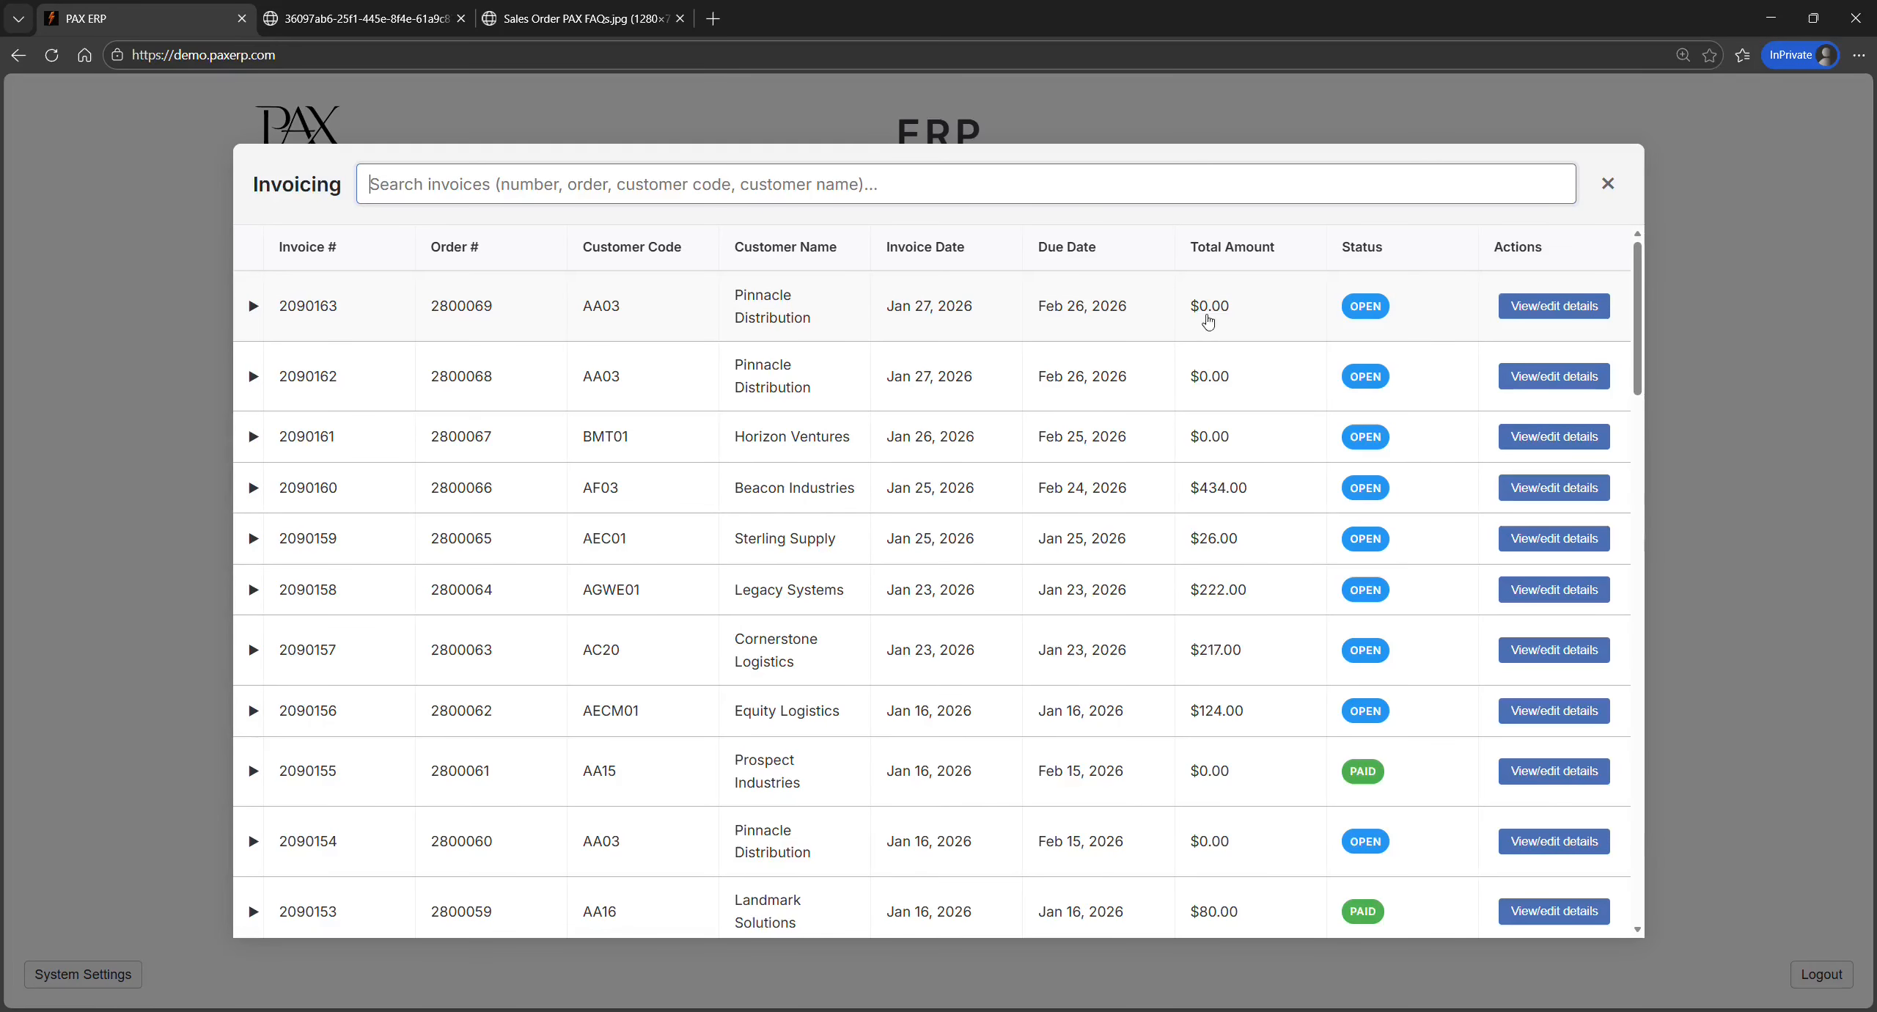
{"action": "left_click", "coordinate": [1542, 314]}
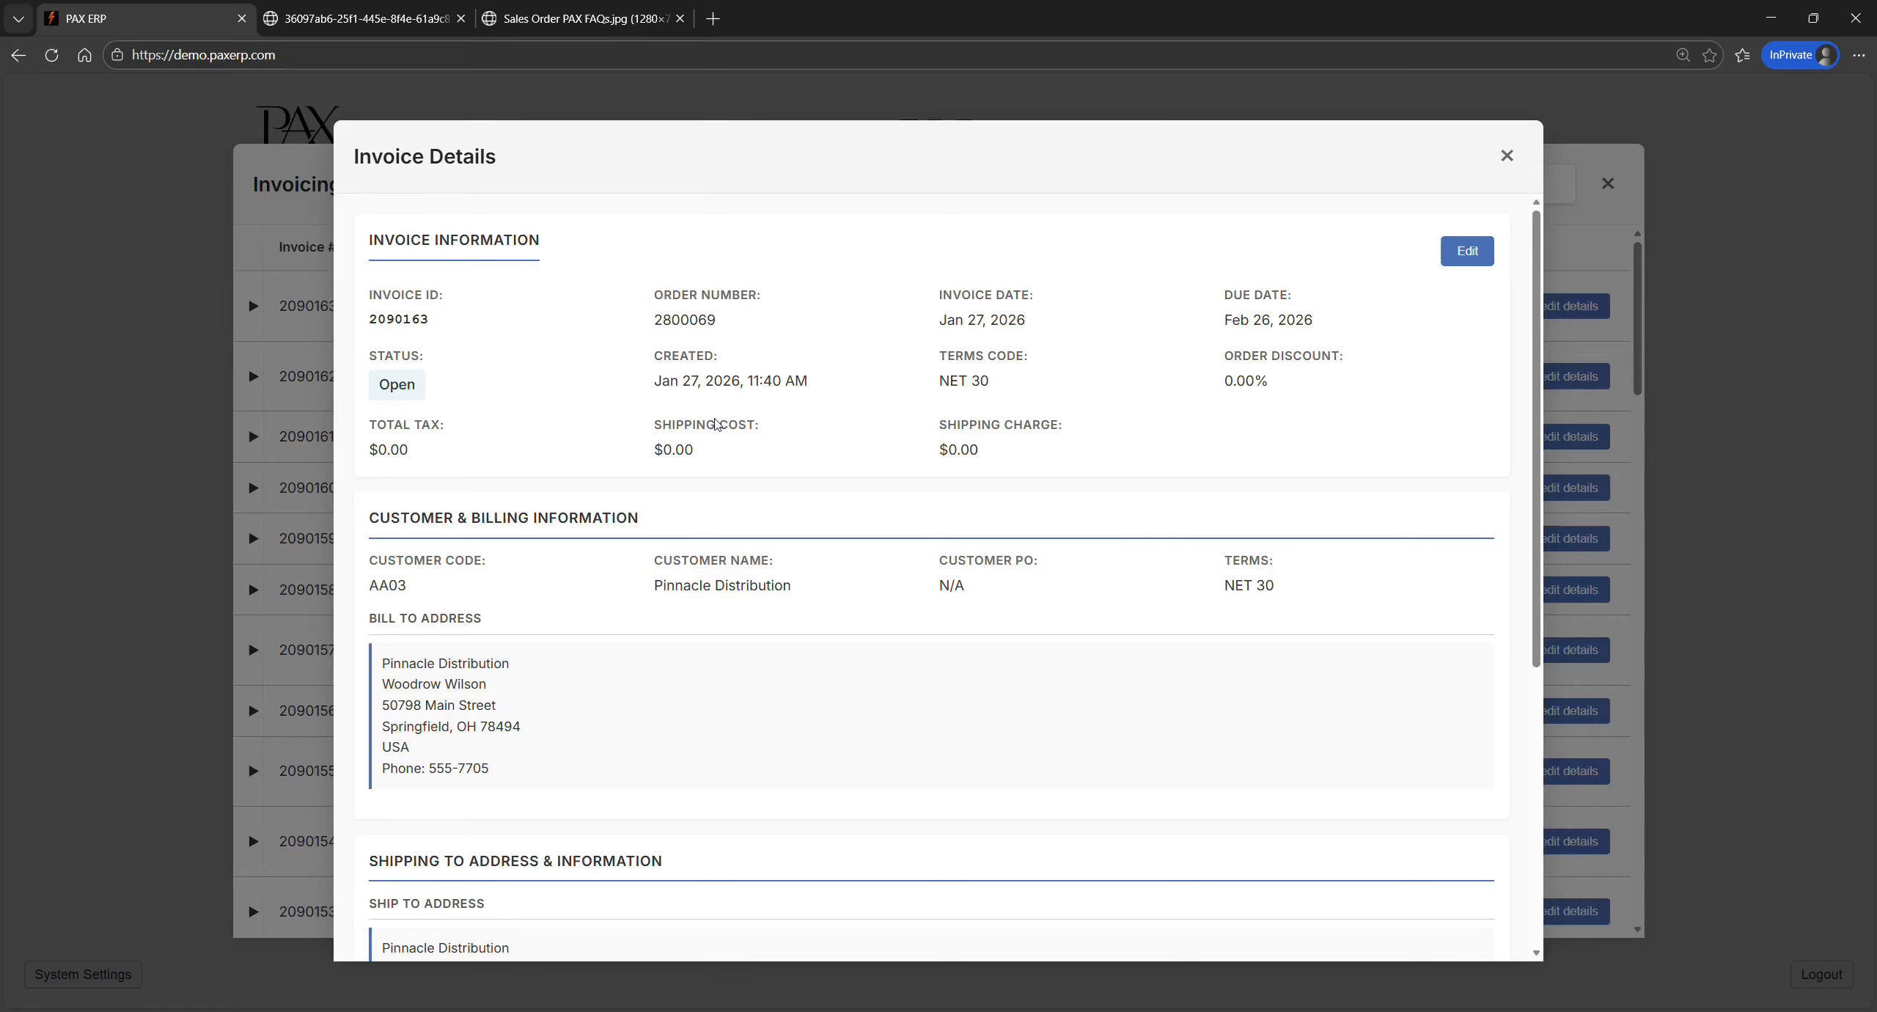
{"action": "left_click", "coordinate": [554, 21]}
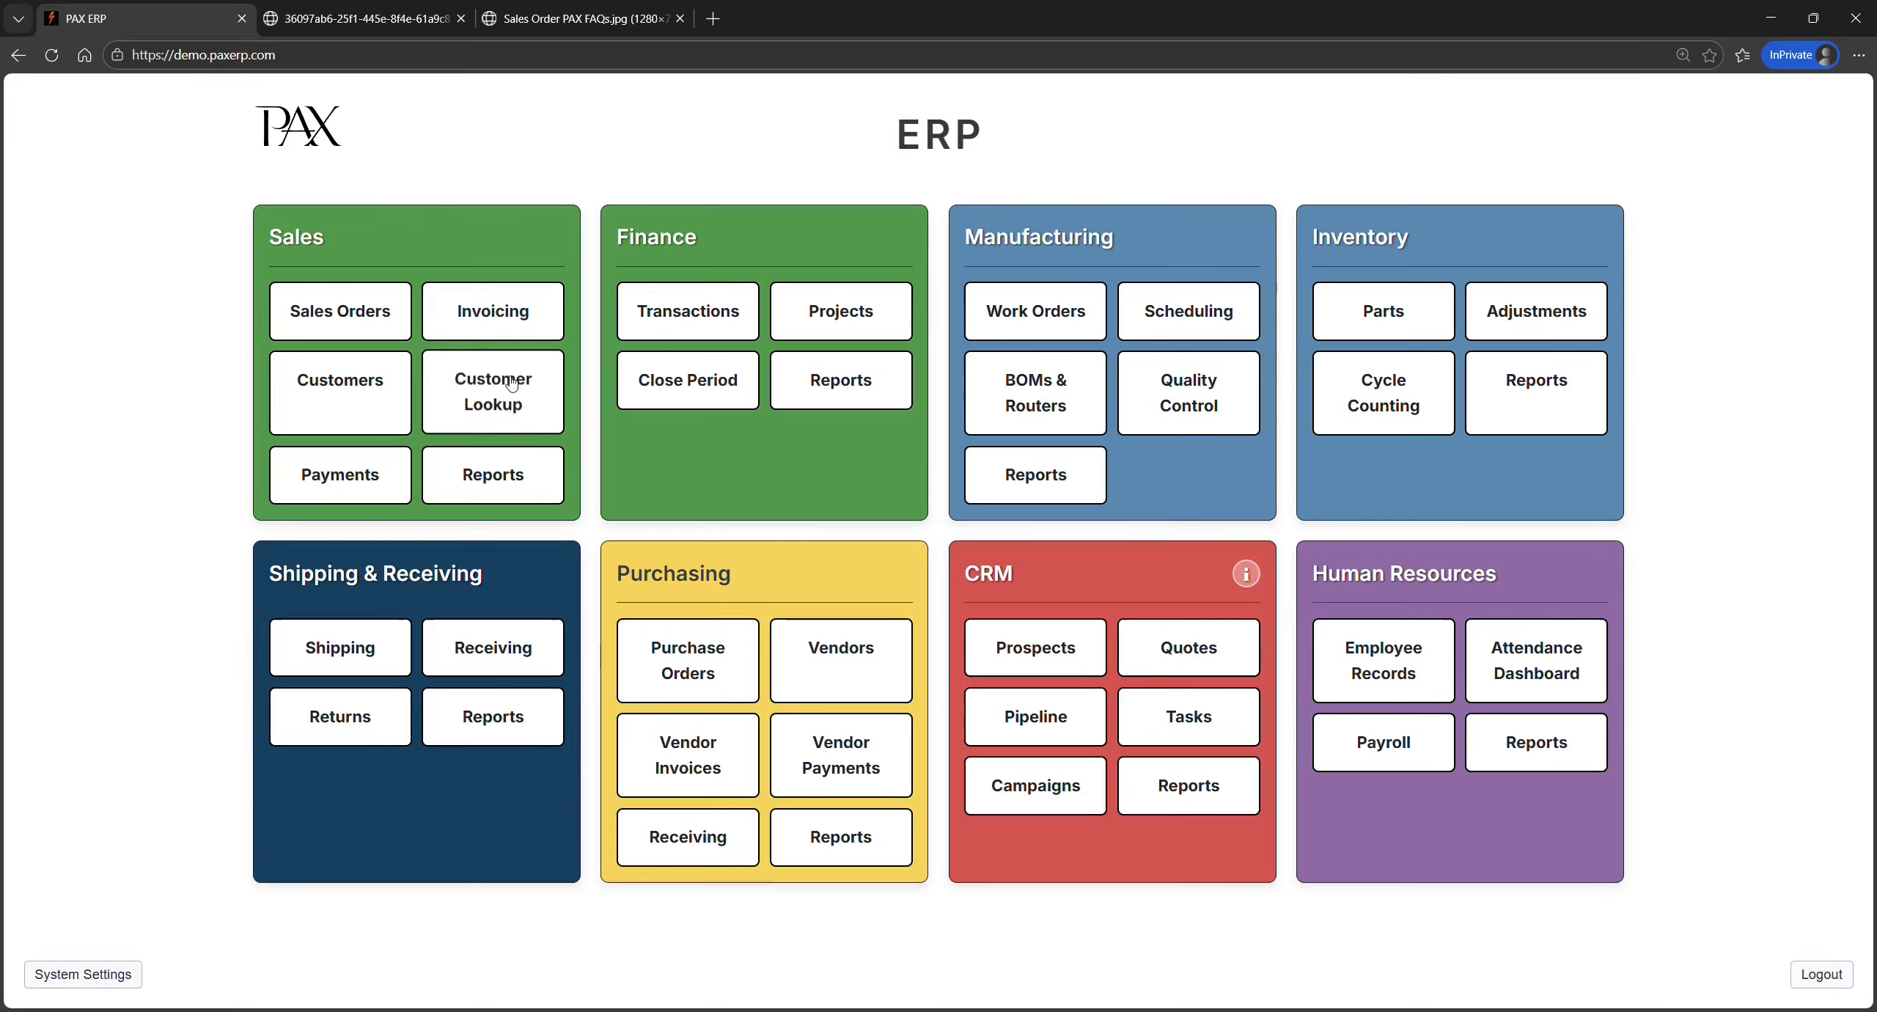
Look through the full sales order history of the NET 30 Pinnacle Distribution customer and examine the line items of its closed $90.00 order
{"action": "left_click", "coordinate": [350, 390]}
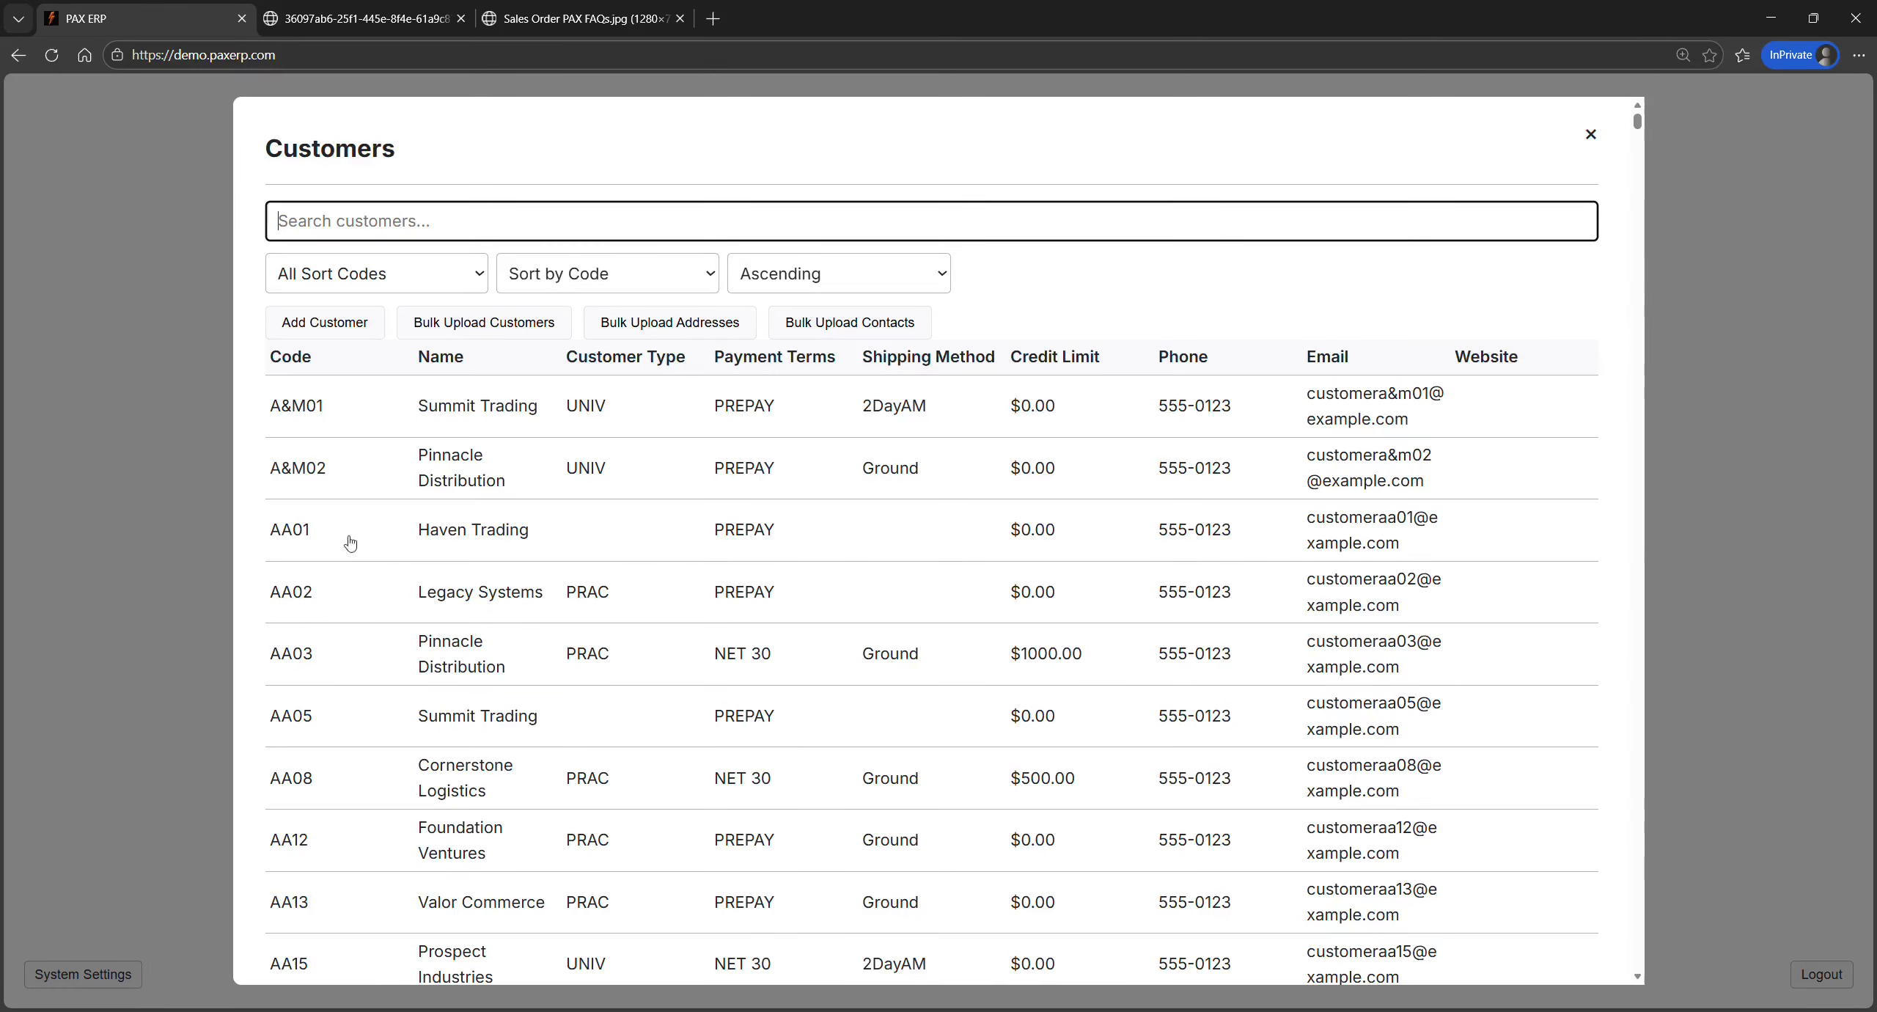
{"action": "left_click", "coordinate": [539, 666]}
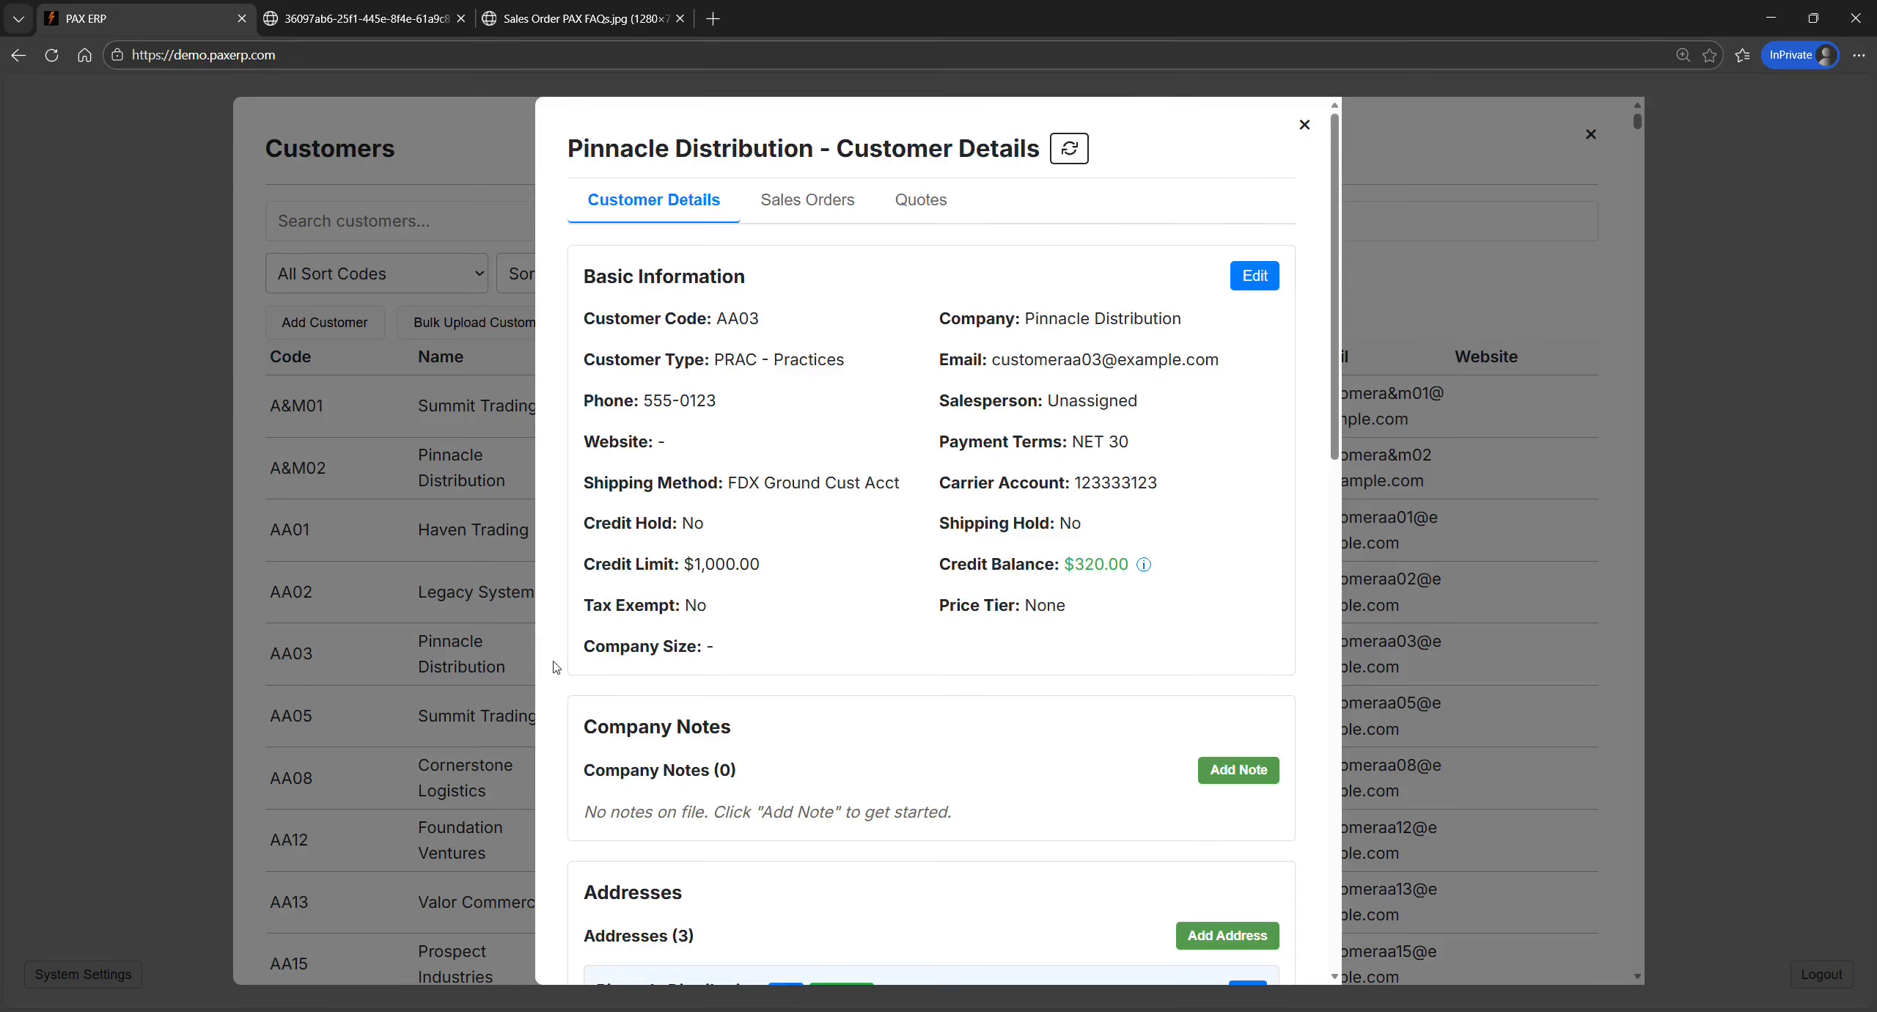
{"action": "left_click", "coordinate": [783, 214]}
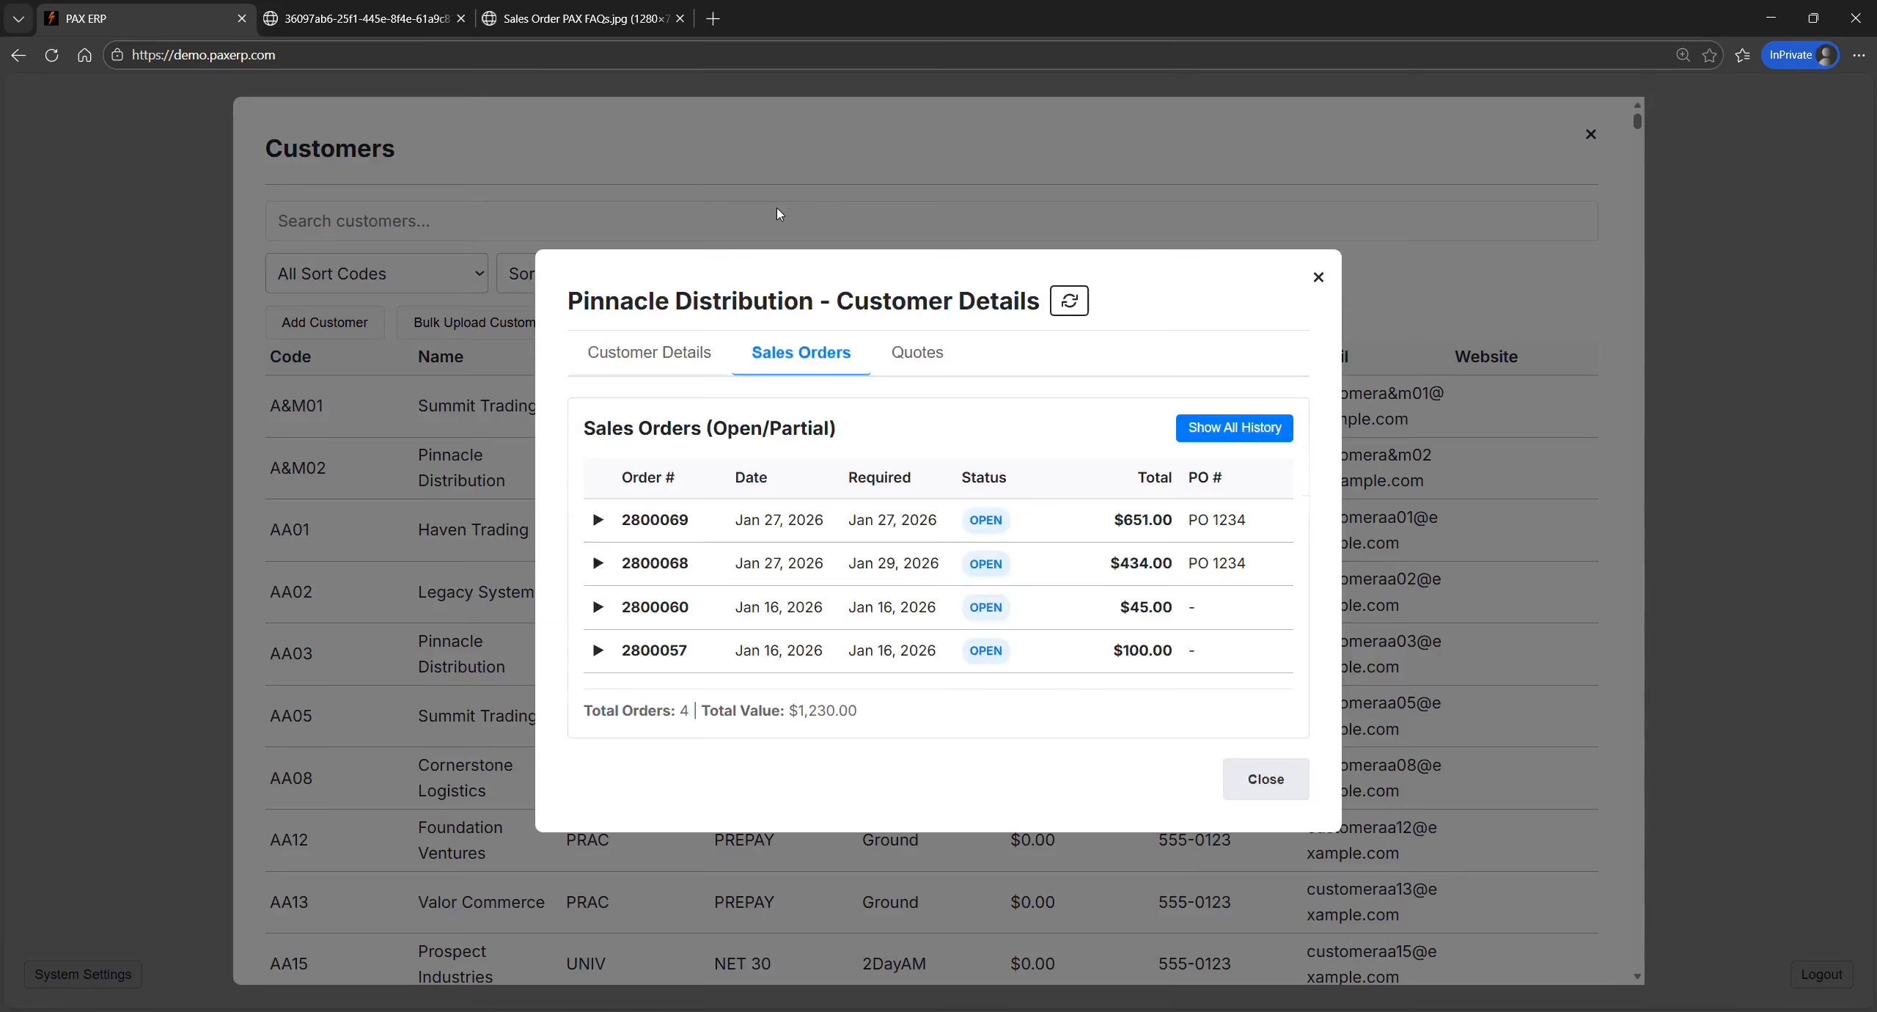
{"action": "left_click", "coordinate": [1206, 430]}
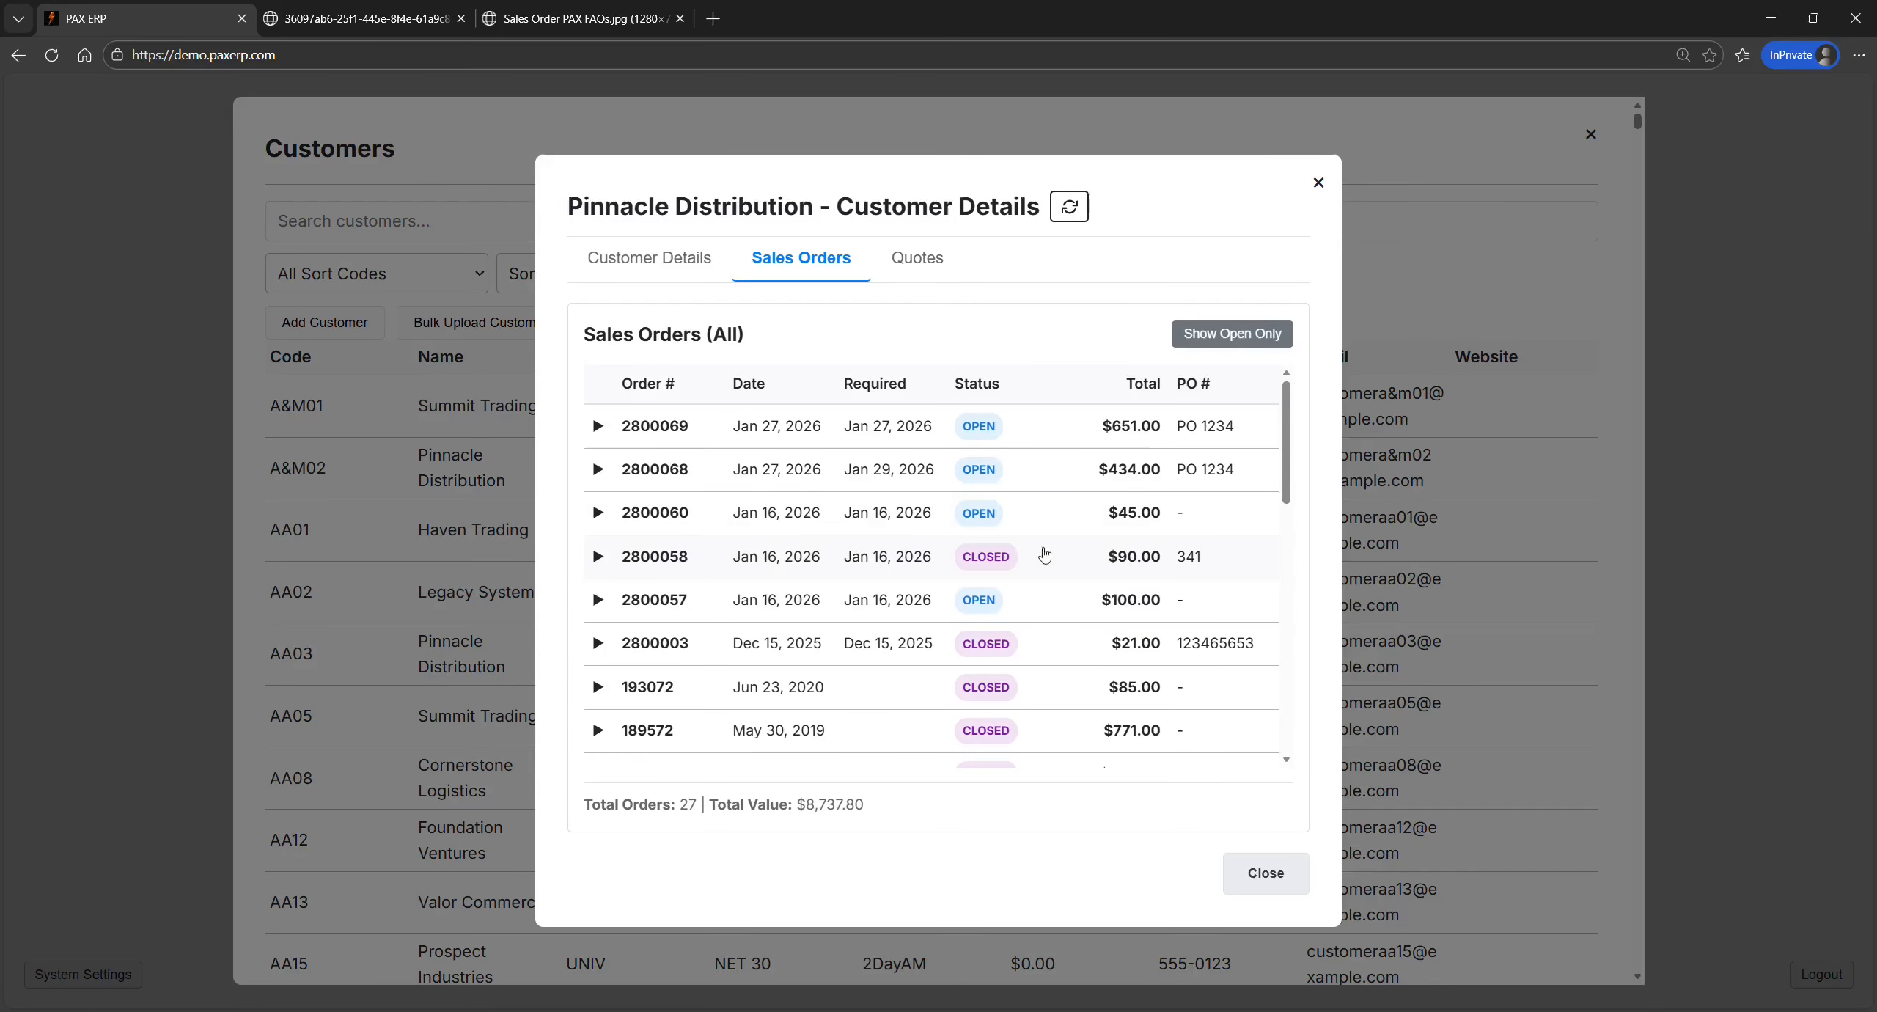
{"action": "left_click", "coordinate": [990, 569]}
{"action": "scroll", "coordinate": [993, 580], "scroll_direction": "down", "scroll_amount": 1}
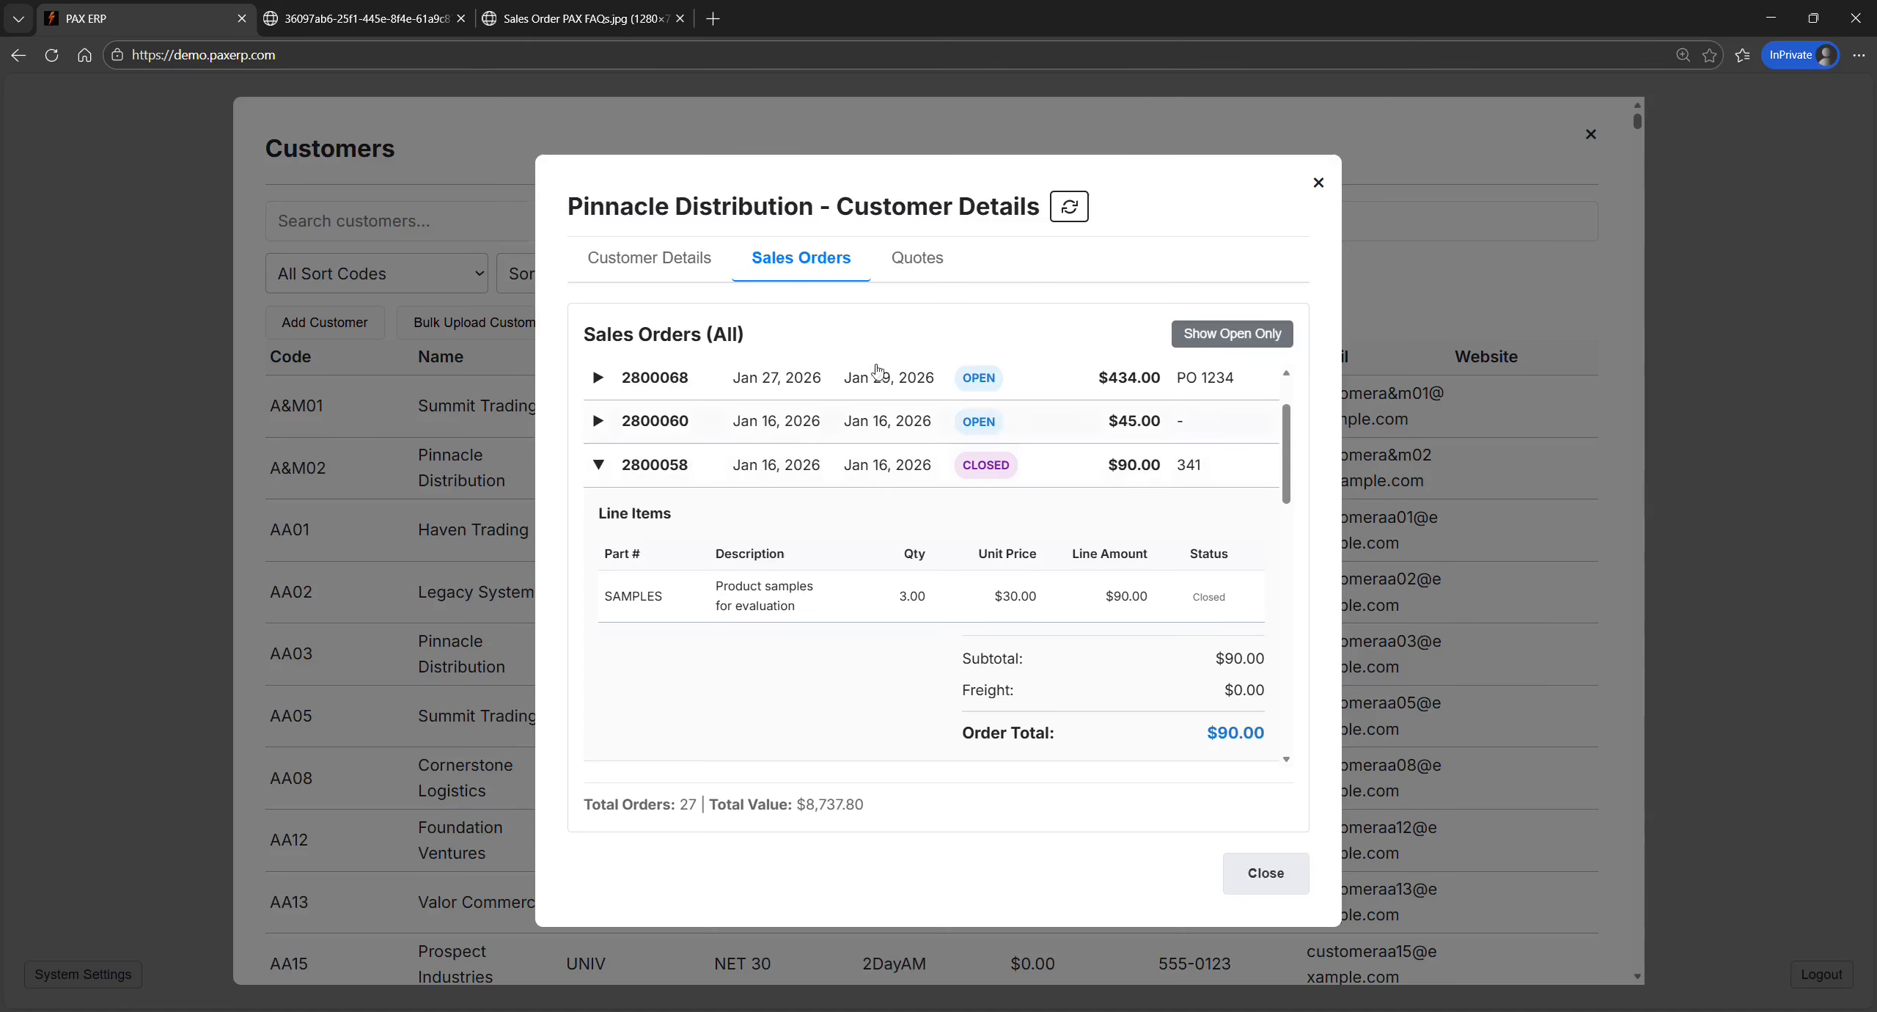
{"action": "key", "text": "Escape"}
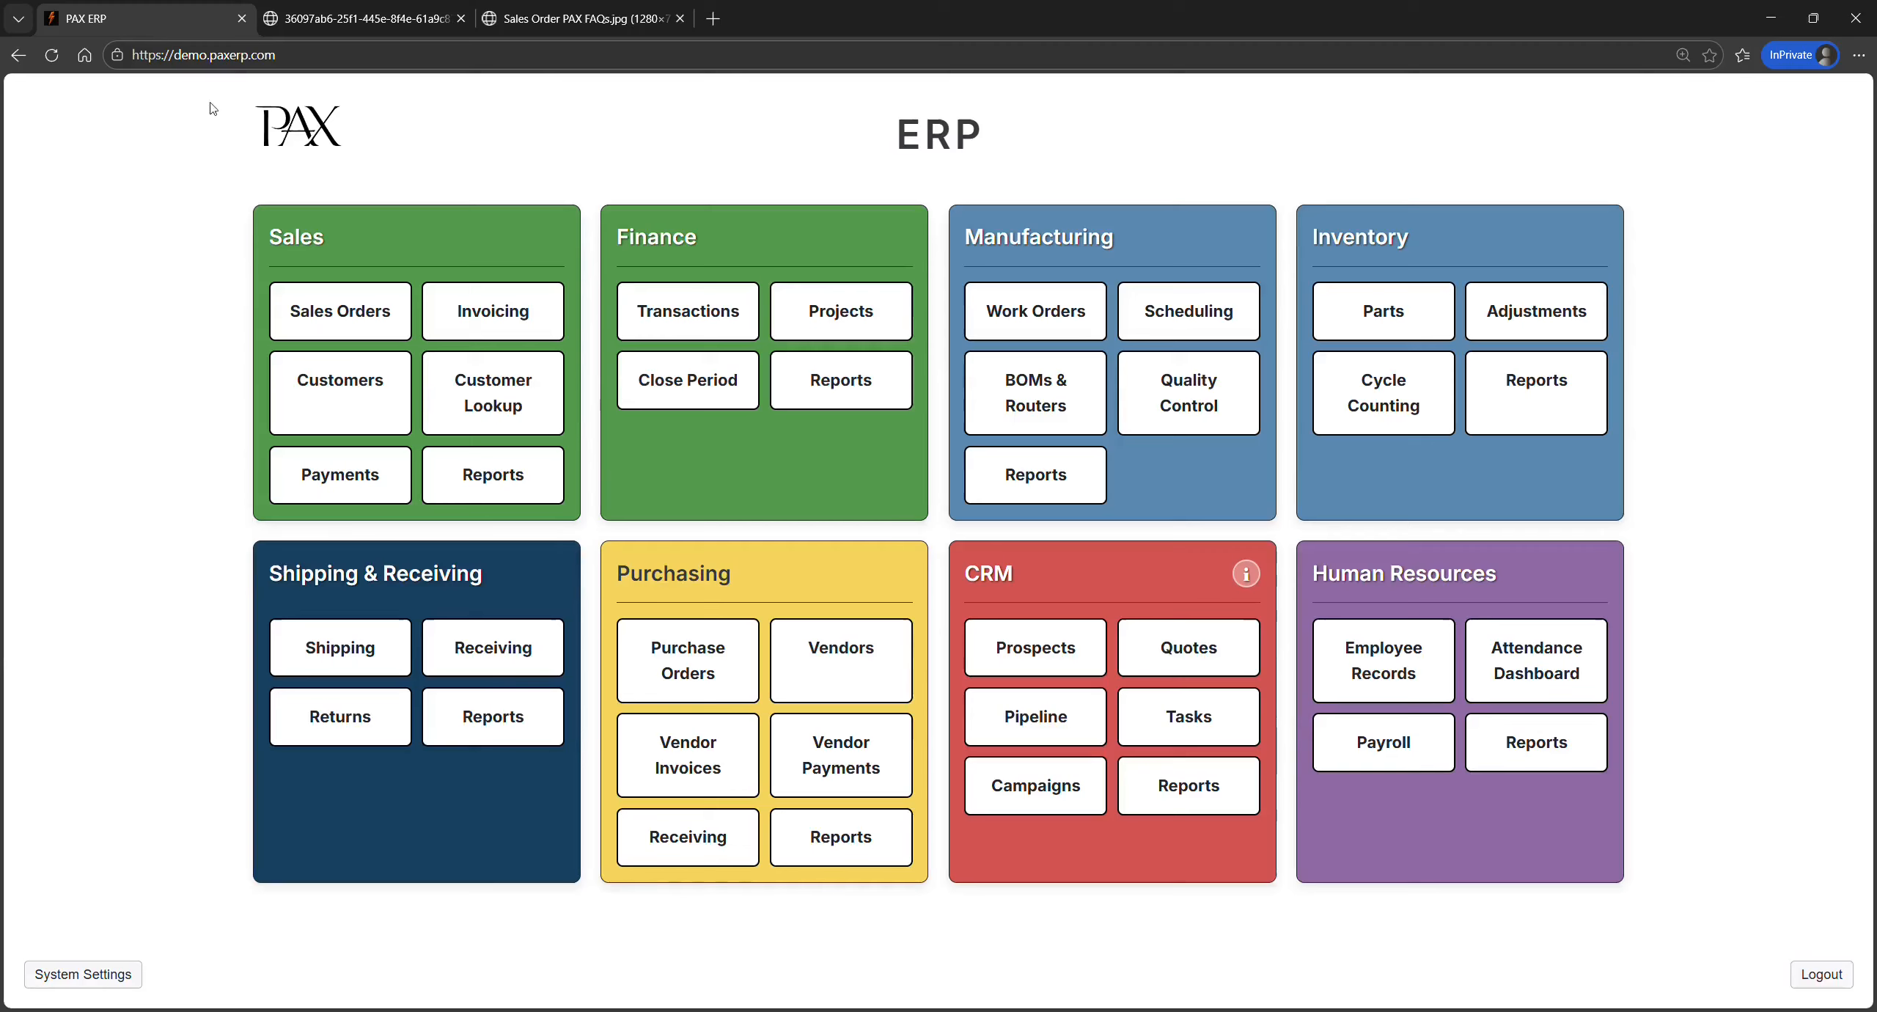
Check the available quantity of part DTM-1.75SAF by entering it on a new sales order line, and close the form without creating the order
{"action": "left_click", "coordinate": [316, 306]}
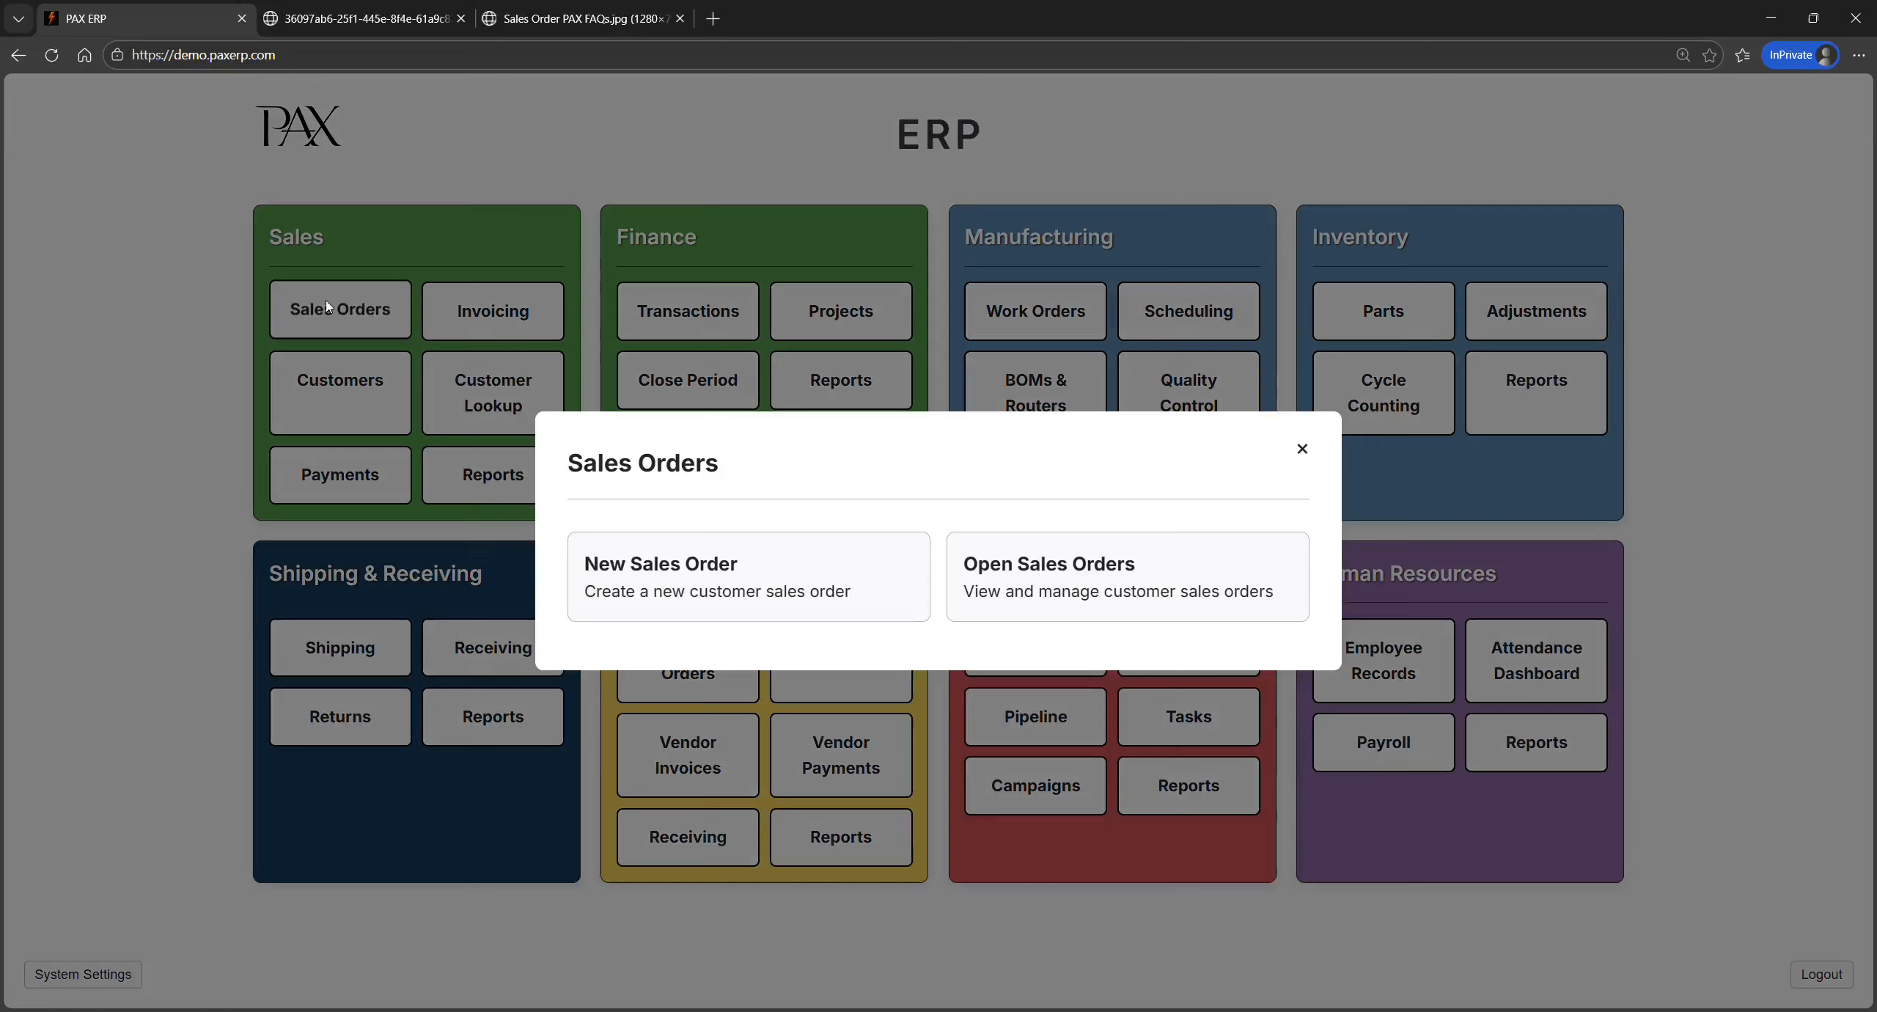
{"action": "left_click", "coordinate": [593, 558]}
{"action": "left_click", "coordinate": [527, 692]}
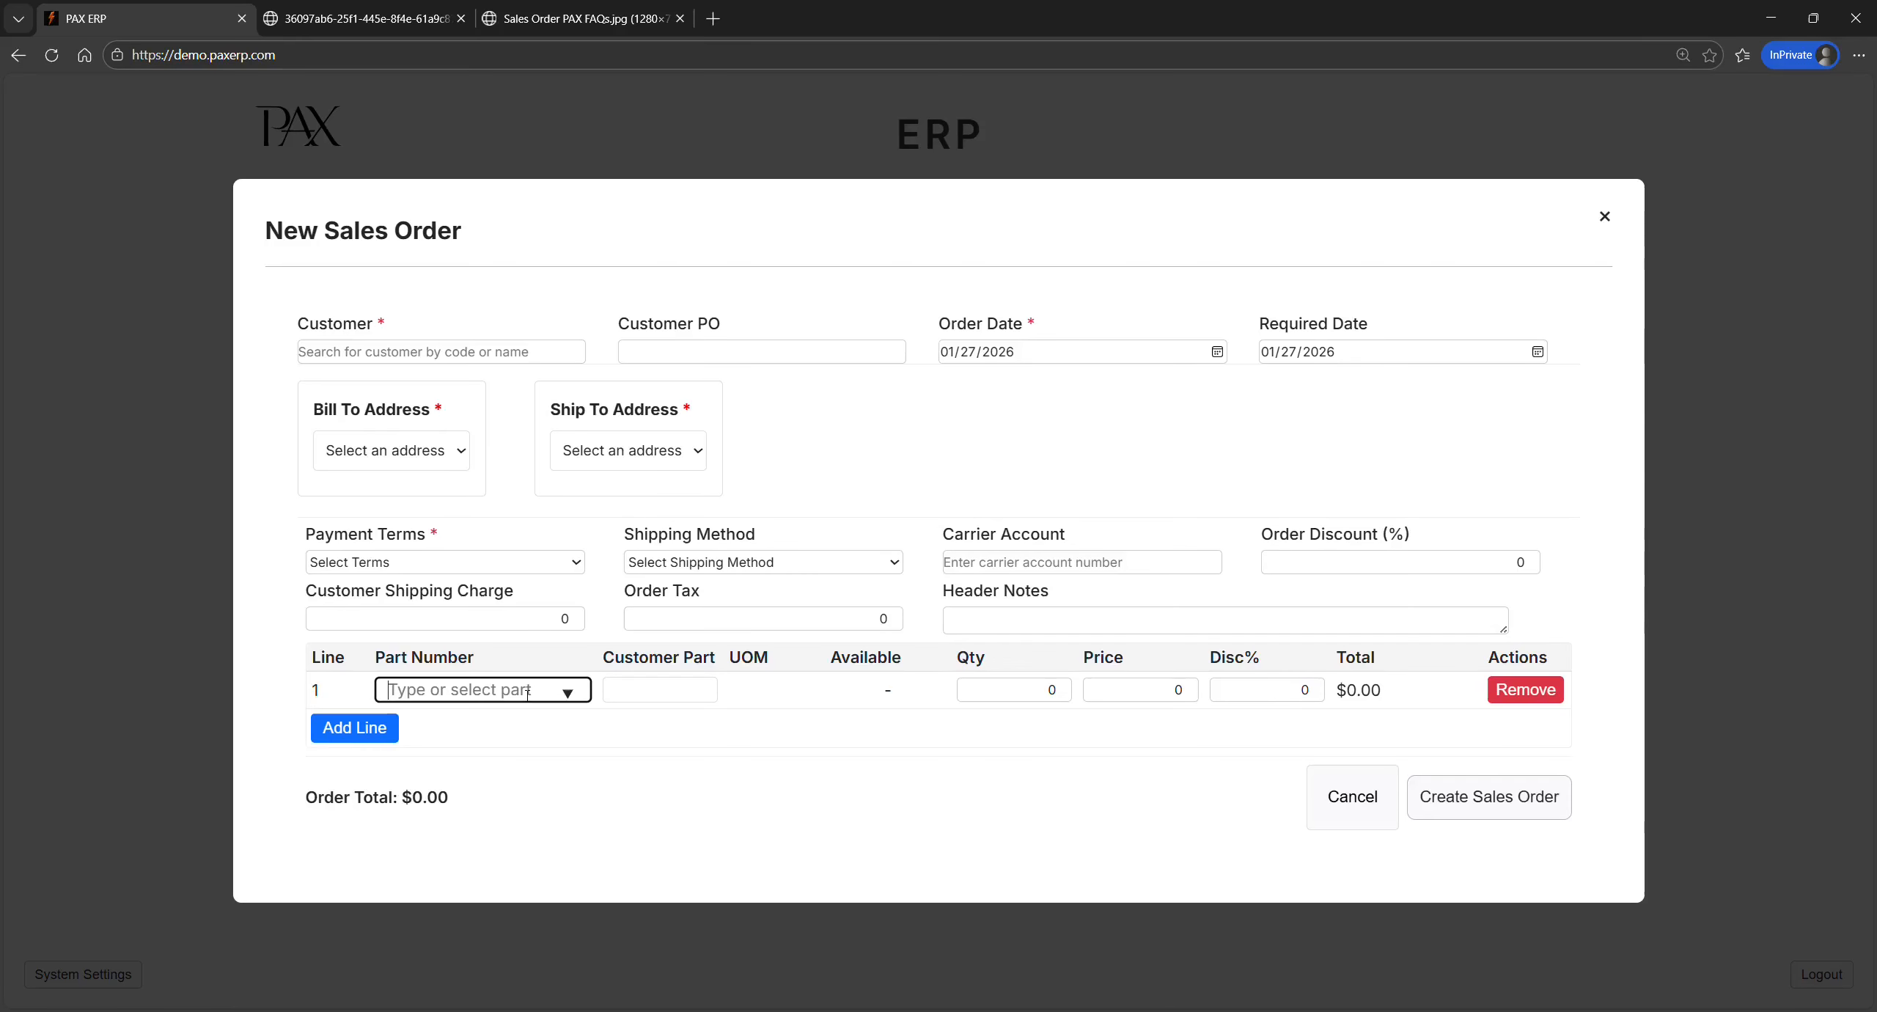
{"action": "type", "text": "DTM-1."}
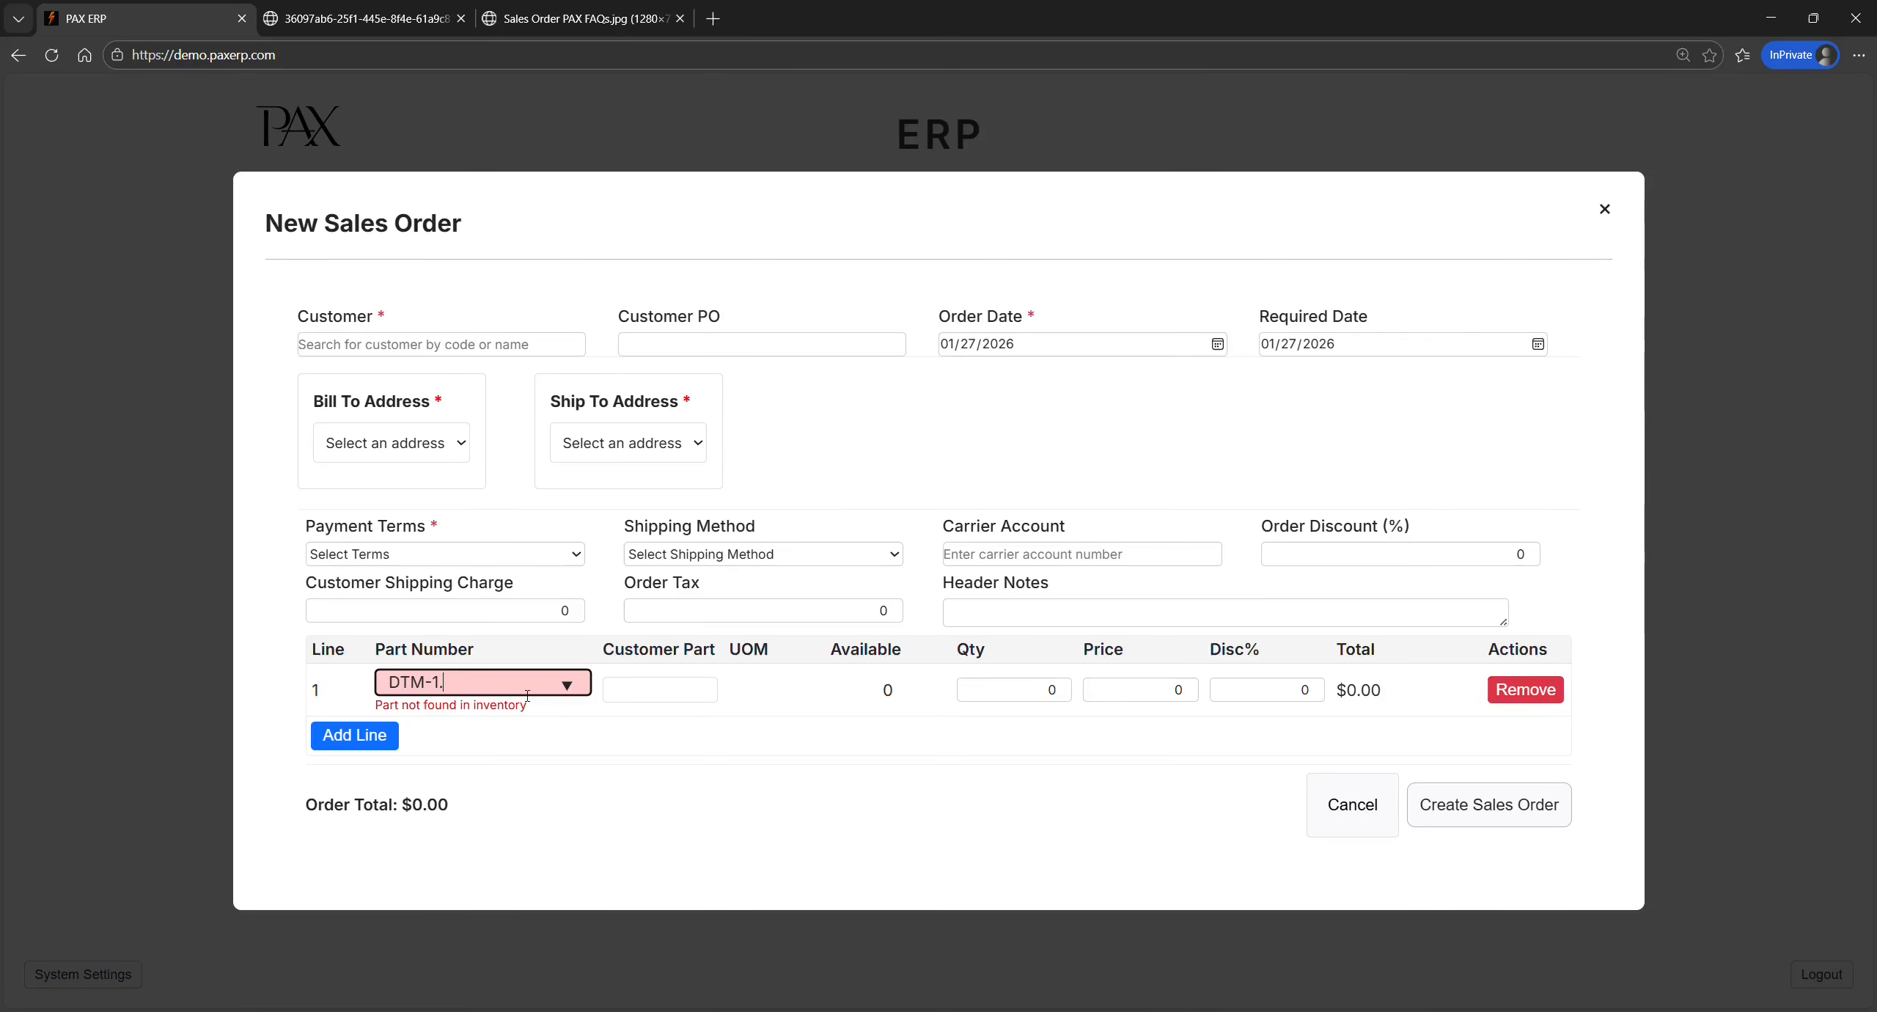
{"action": "type", "text": "75SAF"}
{"action": "key", "text": "Tab"}
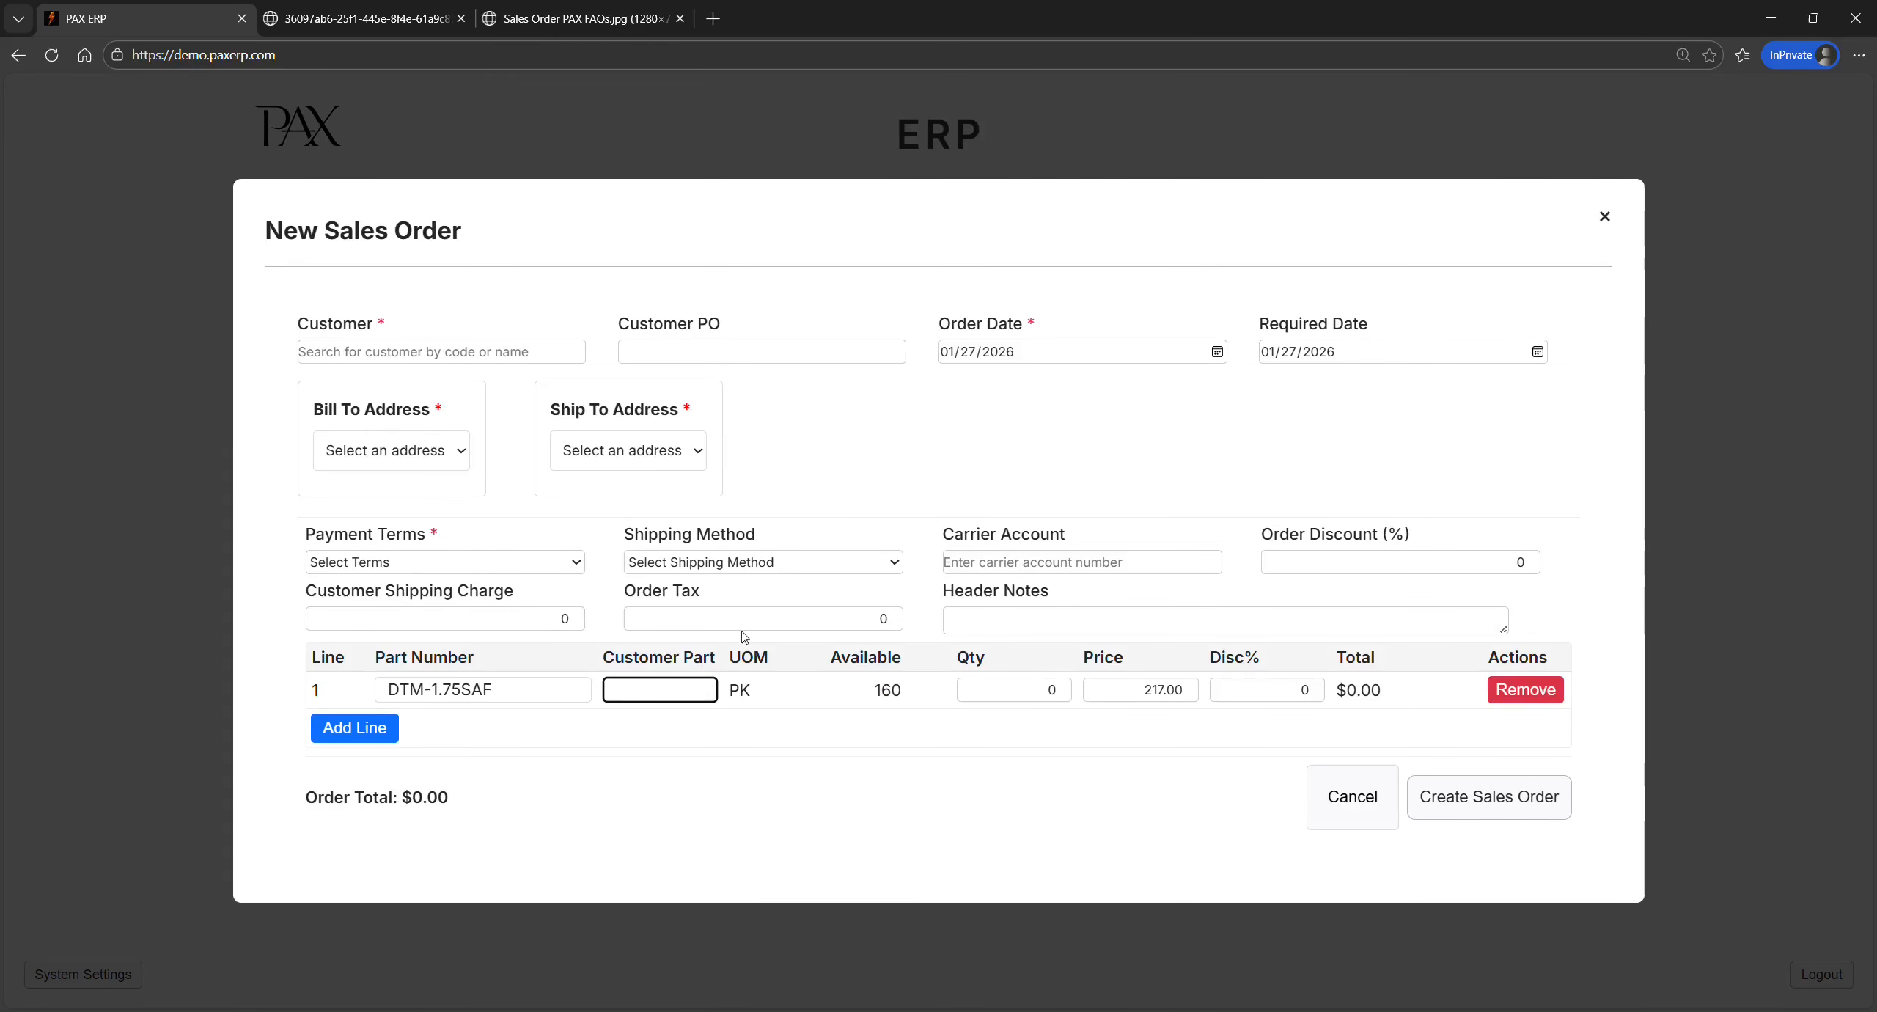
{"action": "left_click", "coordinate": [844, 659]}
{"action": "left_click_drag", "start_coordinate": [900, 694], "coordinate": [870, 640]}
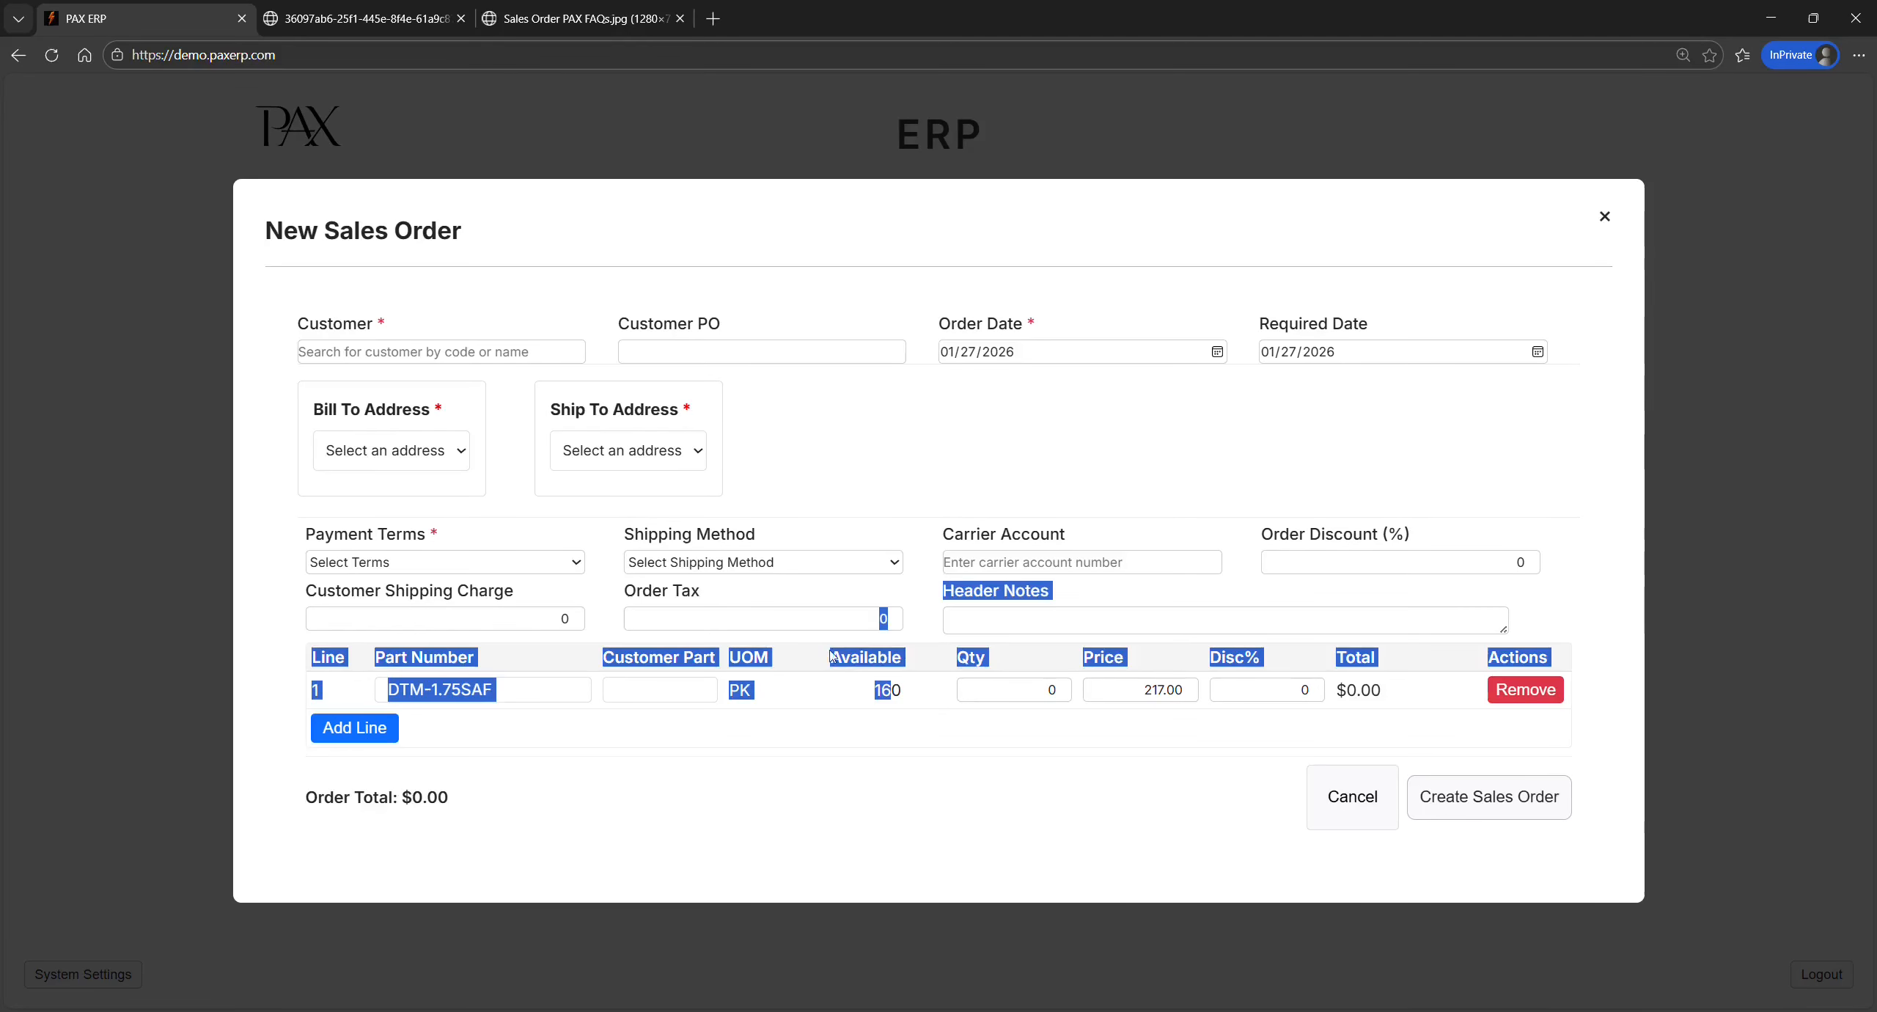
{"action": "left_click", "coordinate": [856, 676]}
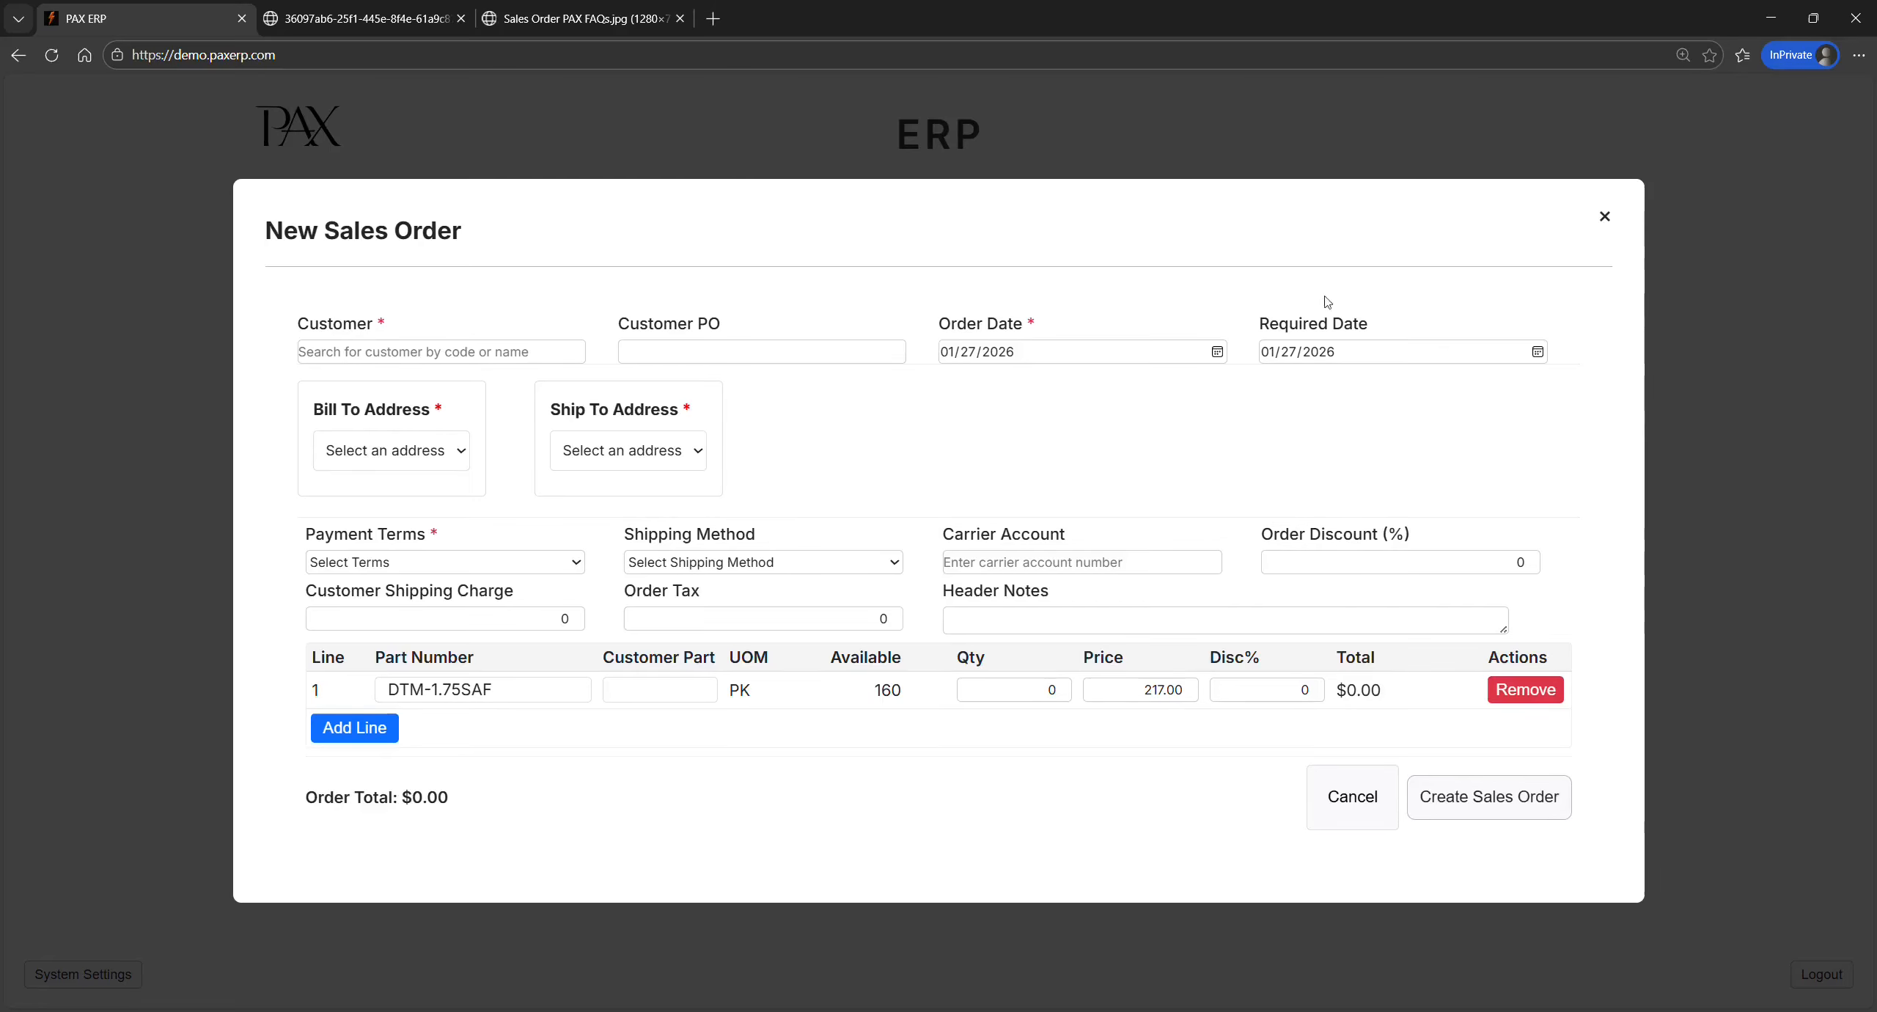
{"action": "left_click", "coordinate": [1605, 216]}
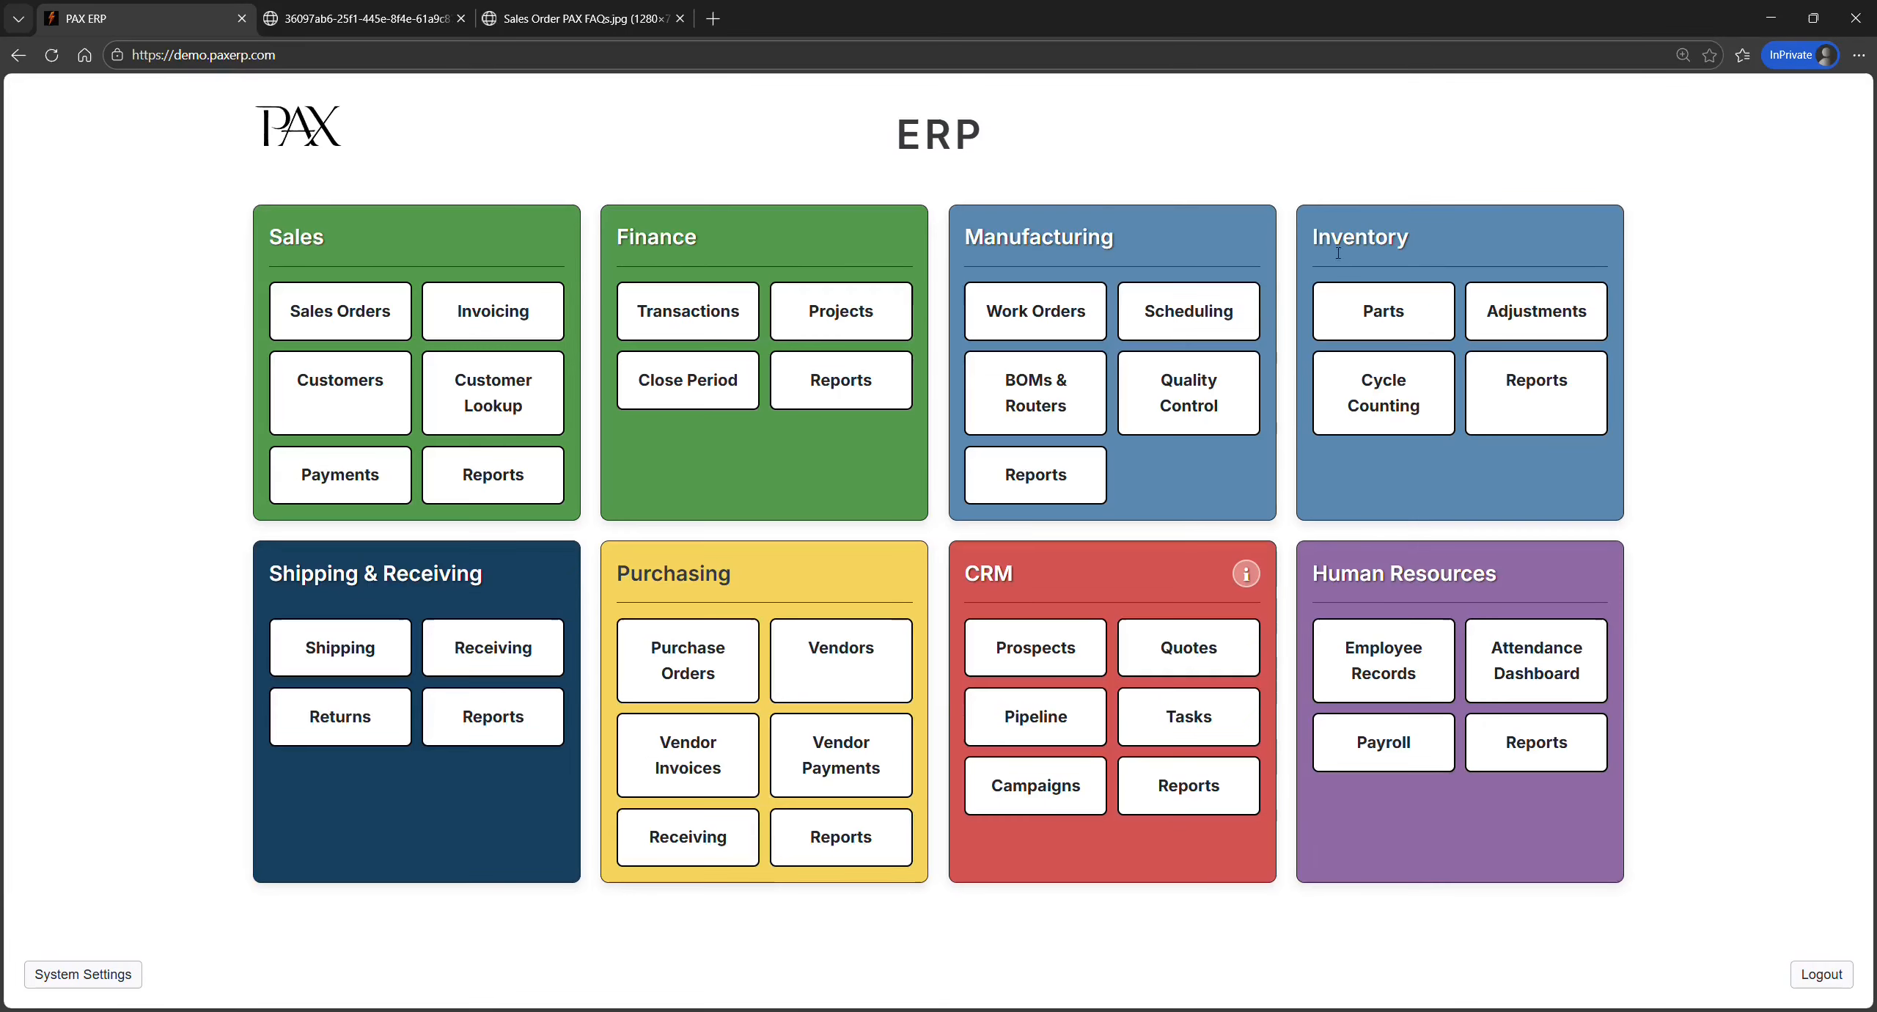
Search the parts inventory for DTM-1.75SAF, examine that part's full details, and return to the Sales Order FAQs image
{"action": "left_click", "coordinate": [1412, 312]}
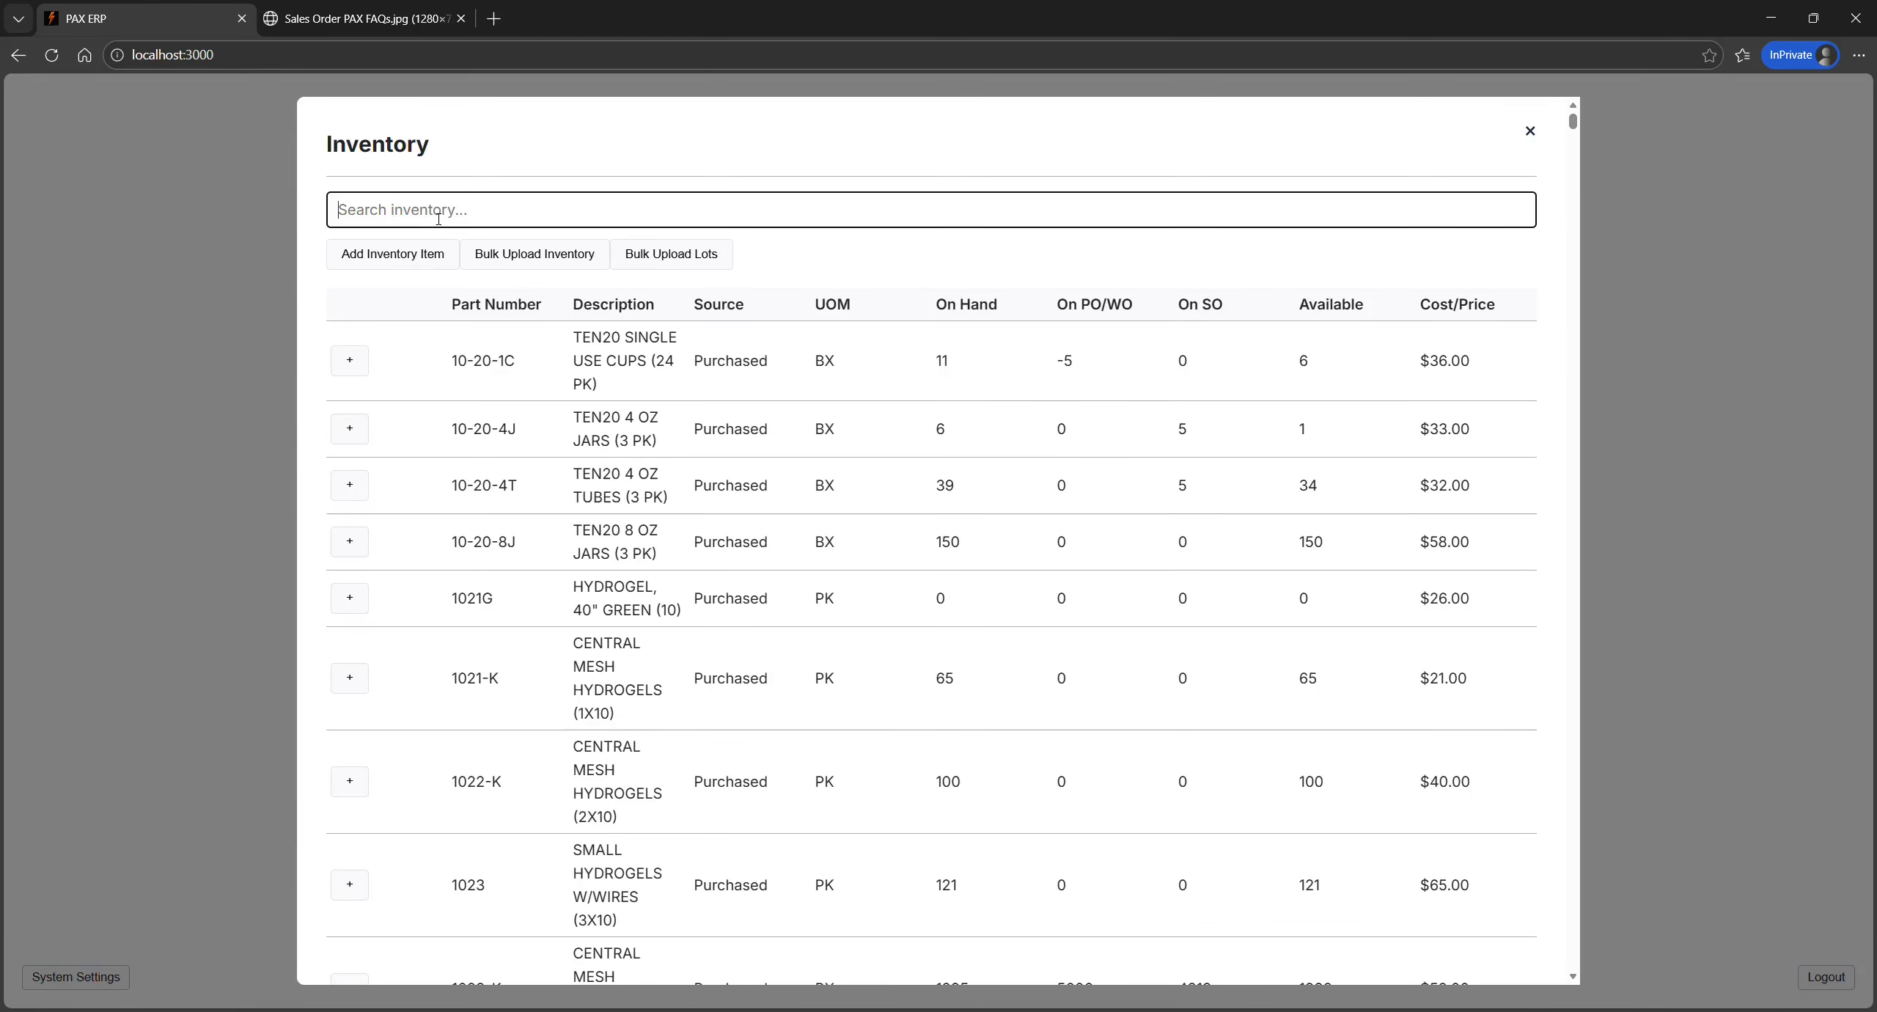
{"action": "type", "text": "dtm-1.75SAF"}
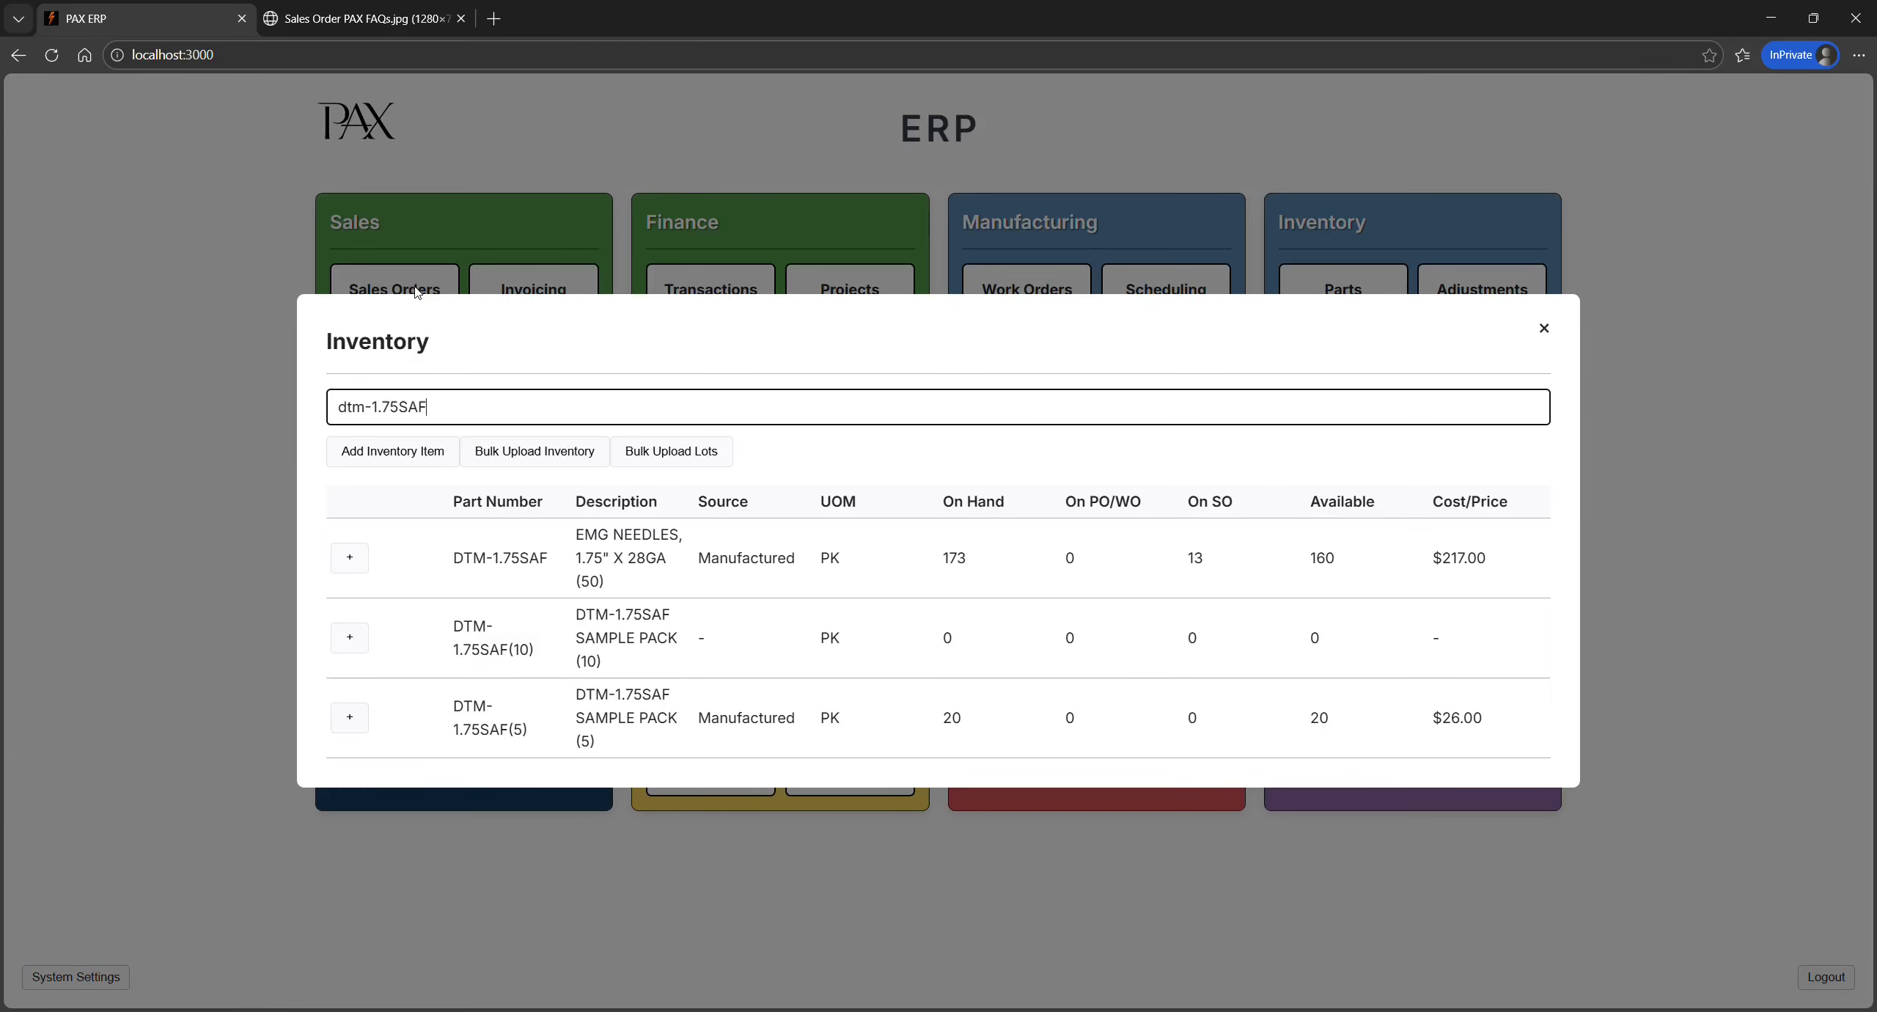
{"action": "left_click", "coordinate": [564, 562]}
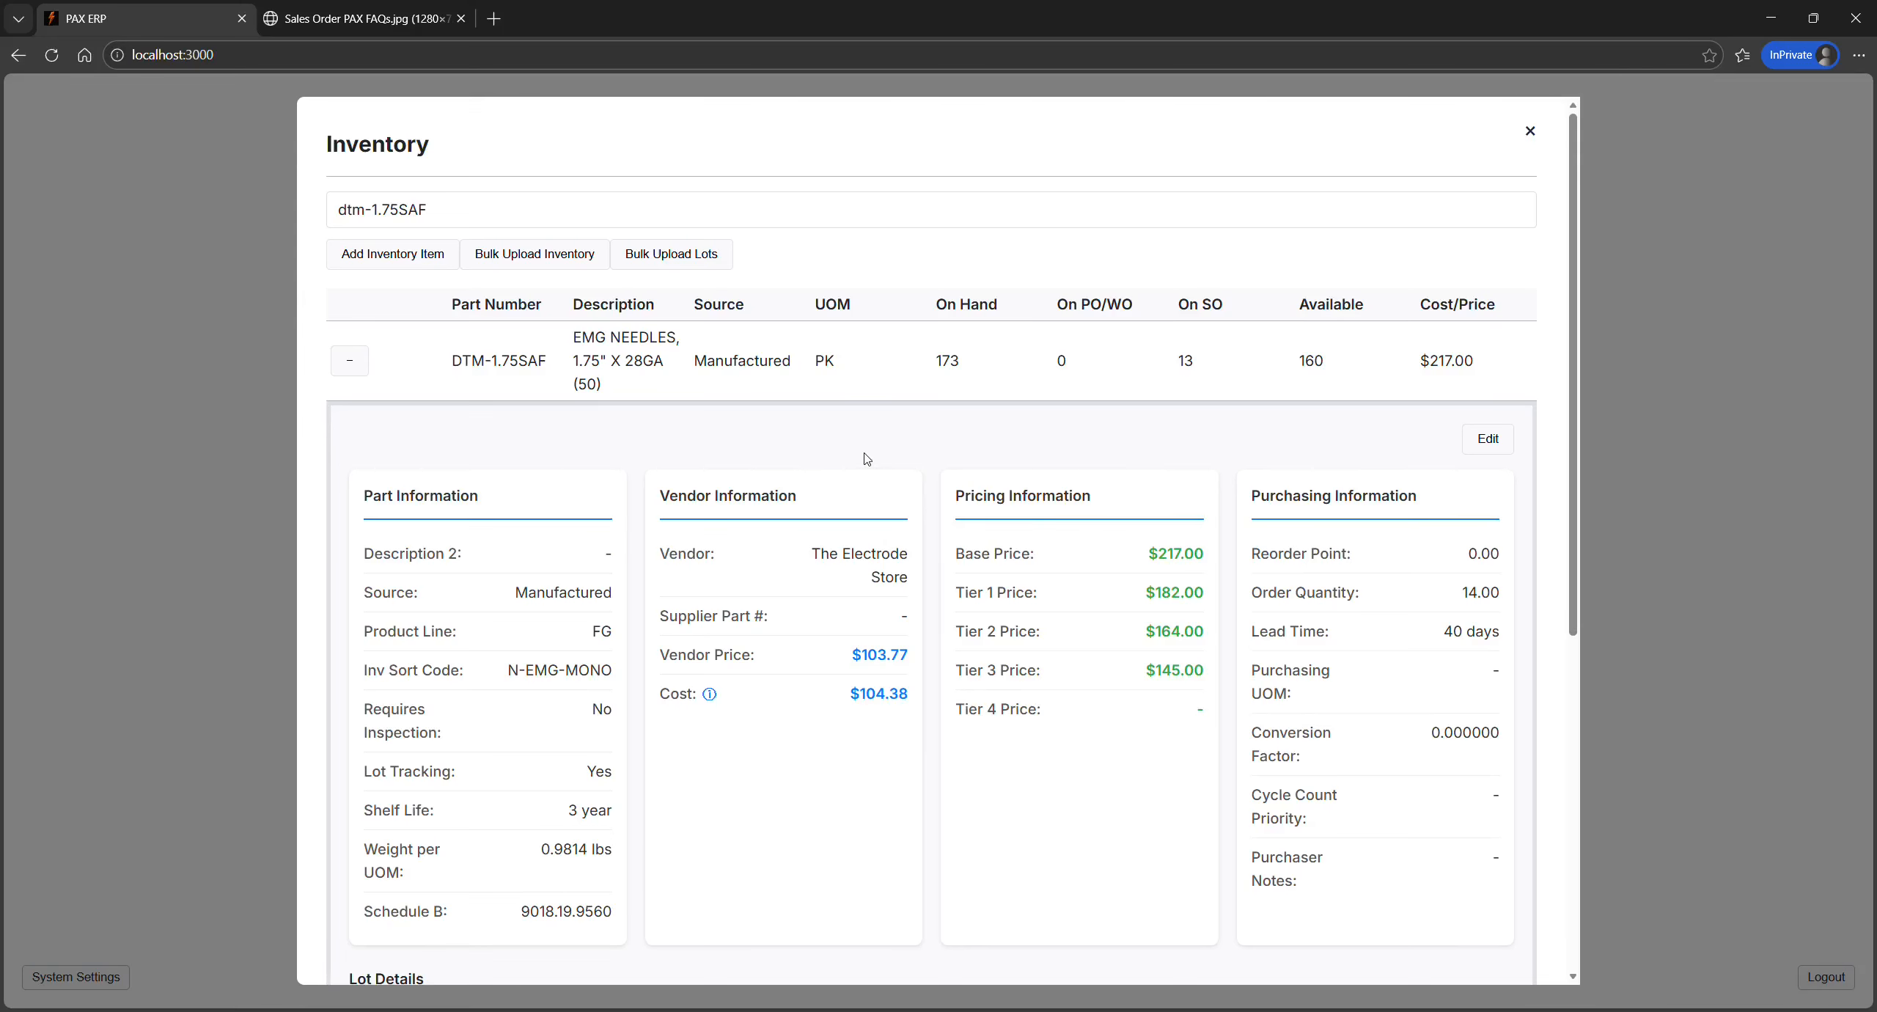
{"action": "left_click", "coordinate": [392, 20]}
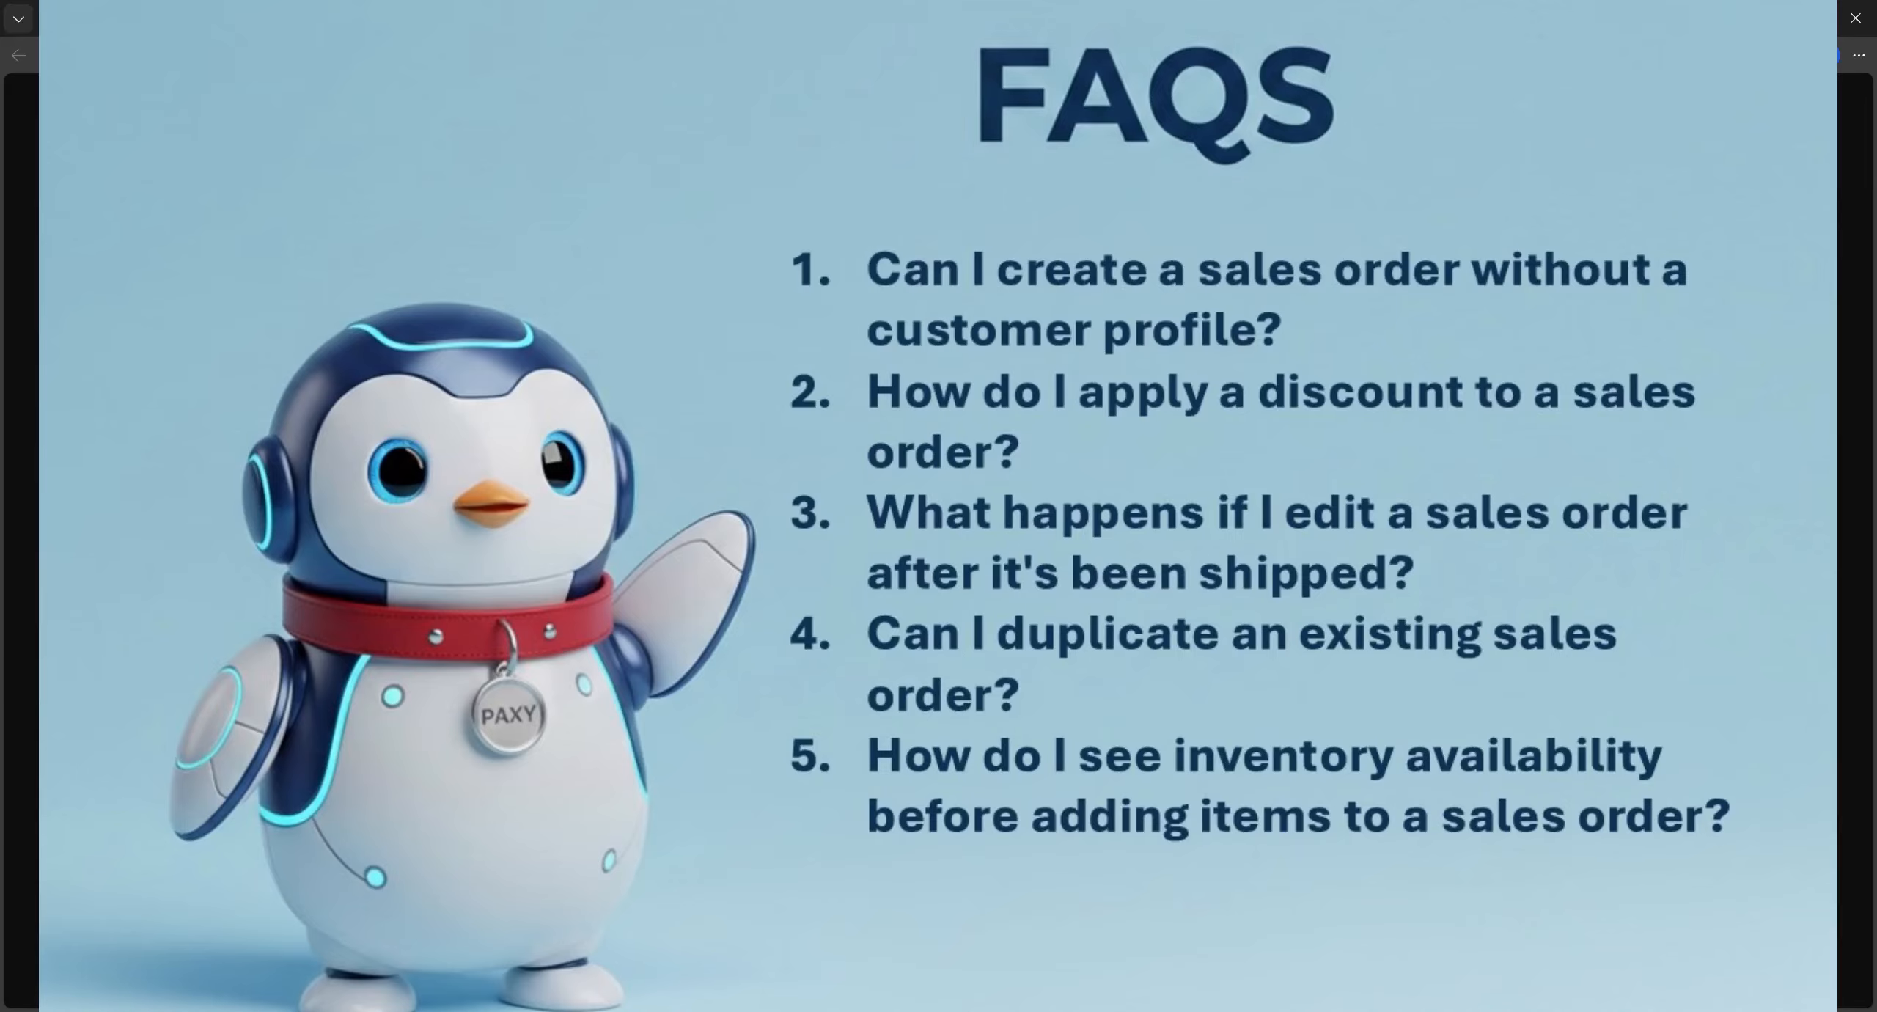